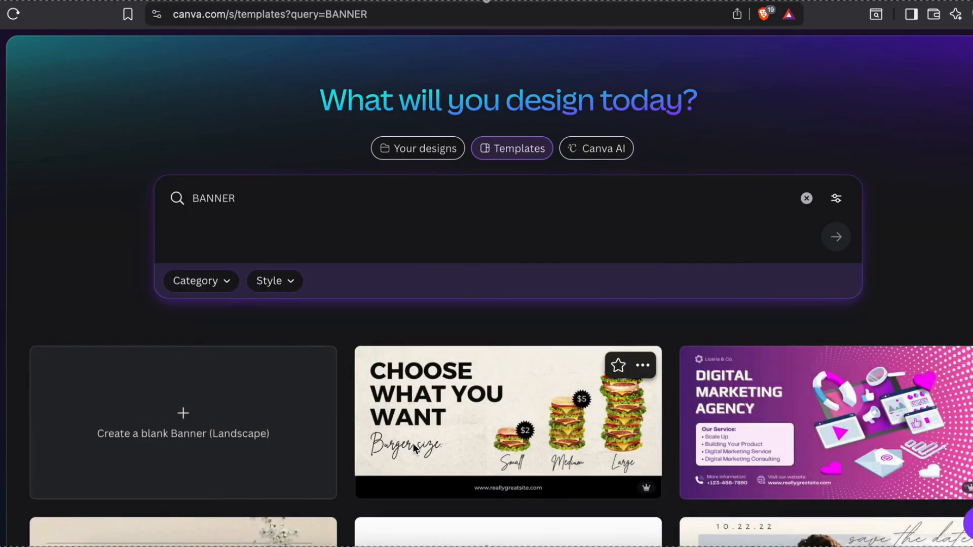
# Create a blank landscape Banner design from the BANNER template results
pyautogui.scroll(-10, 412, 443)
pyautogui.scroll(-6, 415, 449)
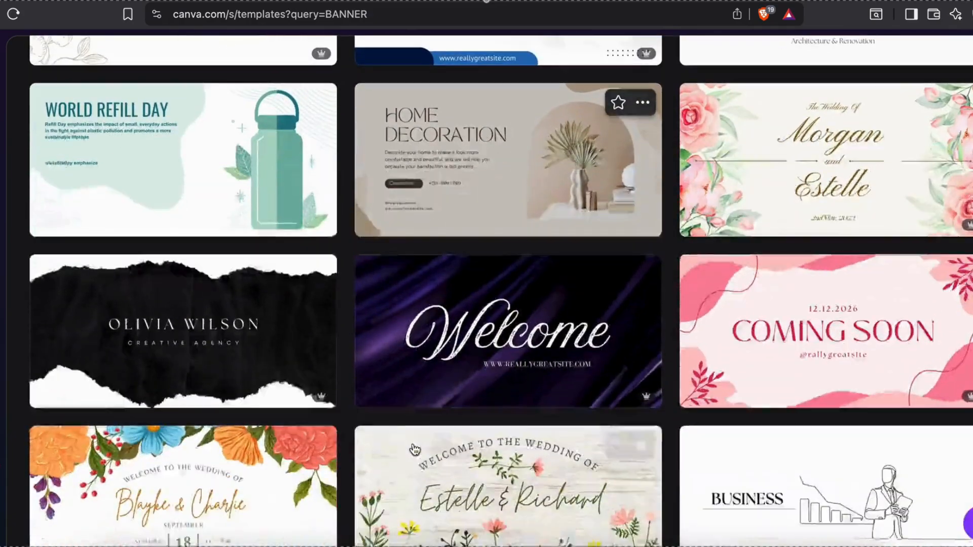
pyautogui.scroll(8, 415, 449)
pyautogui.scroll(6, 415, 449)
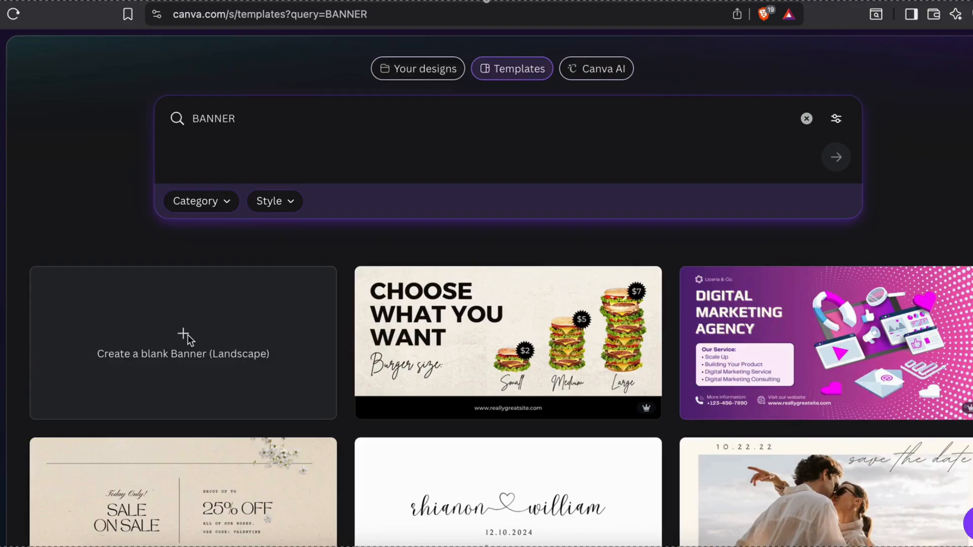
pyautogui.click(187, 334)
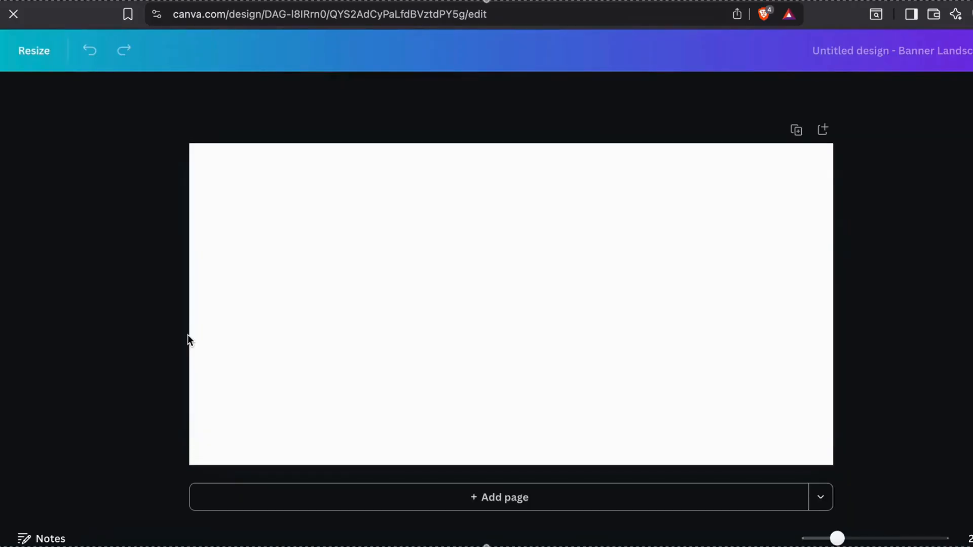
# Select the empty banner page and show the heading, subheading and body text styles
pyautogui.click(423, 323)
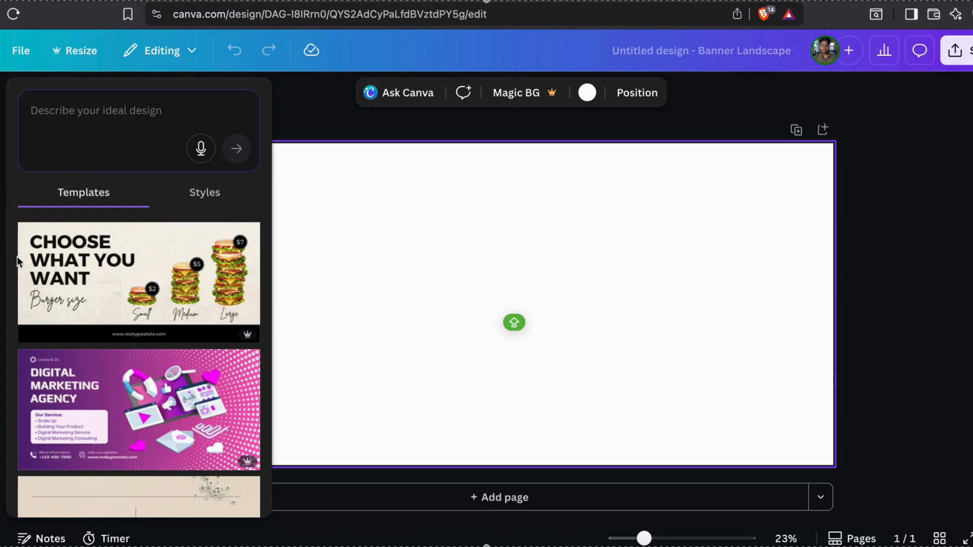
pyautogui.click(1, 202)
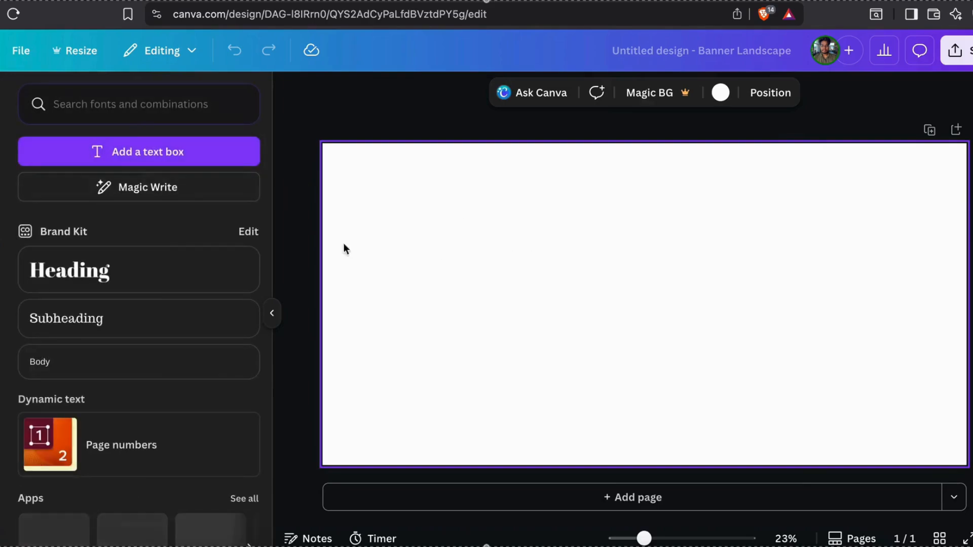
# Add a heading text box to the banner and enlarge it to size 417
pyautogui.click(90, 266)
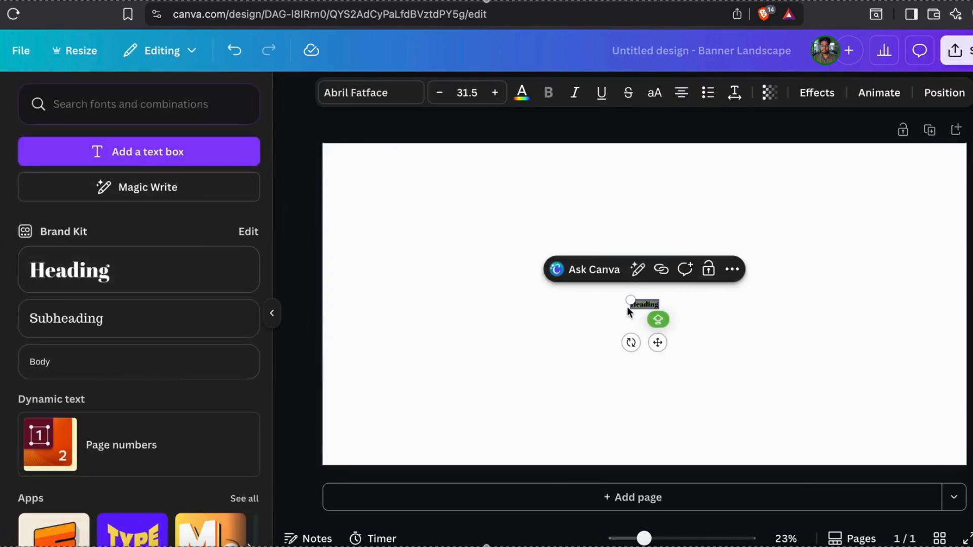
pyautogui.moveTo(631, 301); pyautogui.dragTo(431, 238)
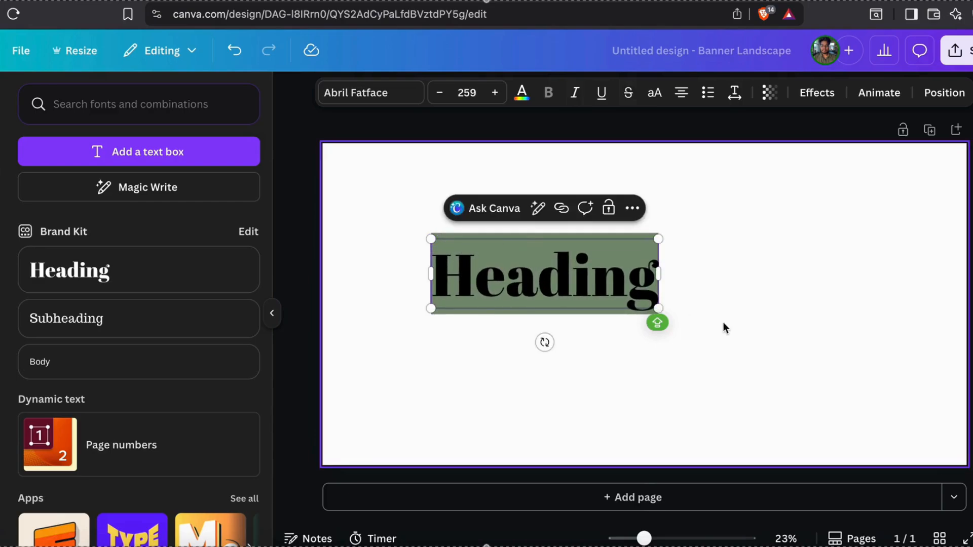
pyautogui.moveTo(660, 318); pyautogui.dragTo(798, 354)
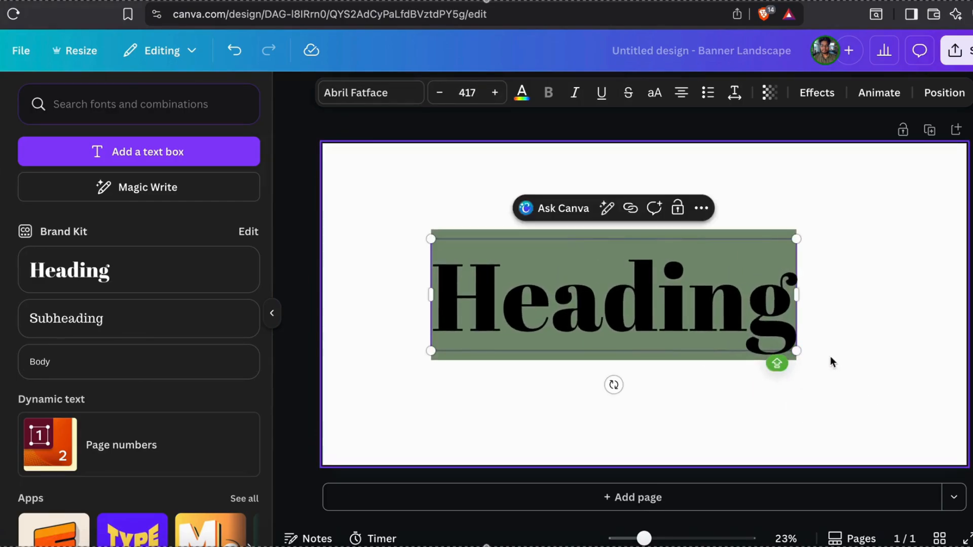
pyautogui.click(891, 303)
# Replace the heading text with RILAMALA FASHION in capitals
pyautogui.press('capslock')
pyautogui.press('F1')
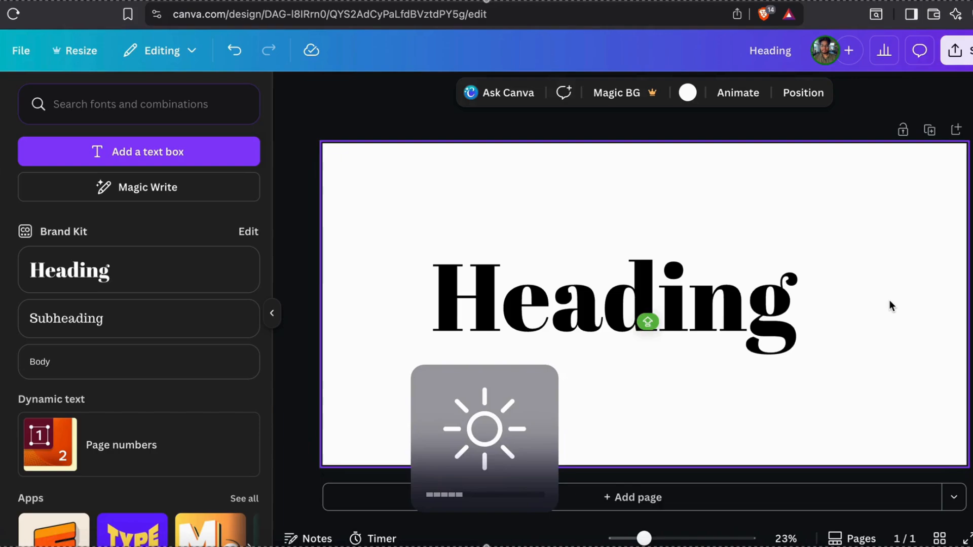
pyautogui.click(745, 325)
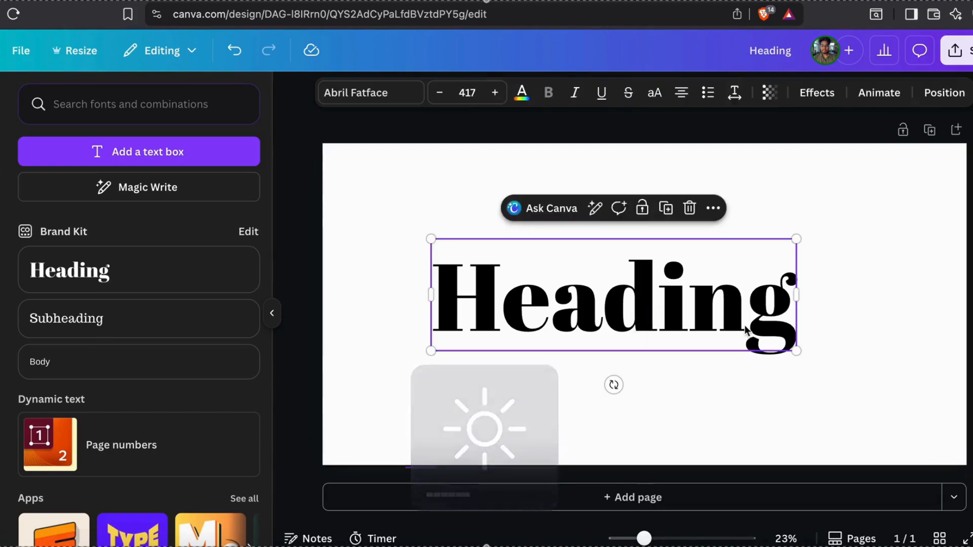
pyautogui.doubleClick(745, 325)
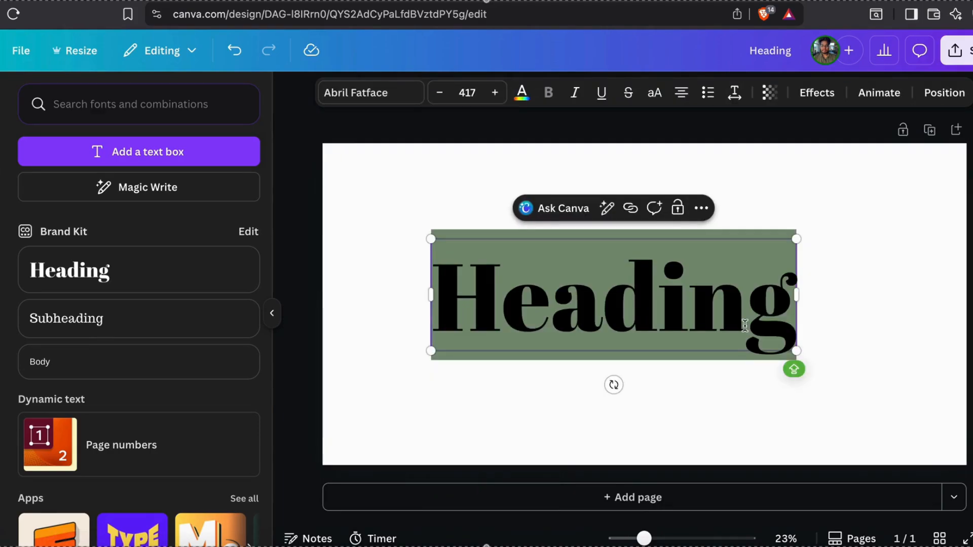
pyautogui.write('RIL')
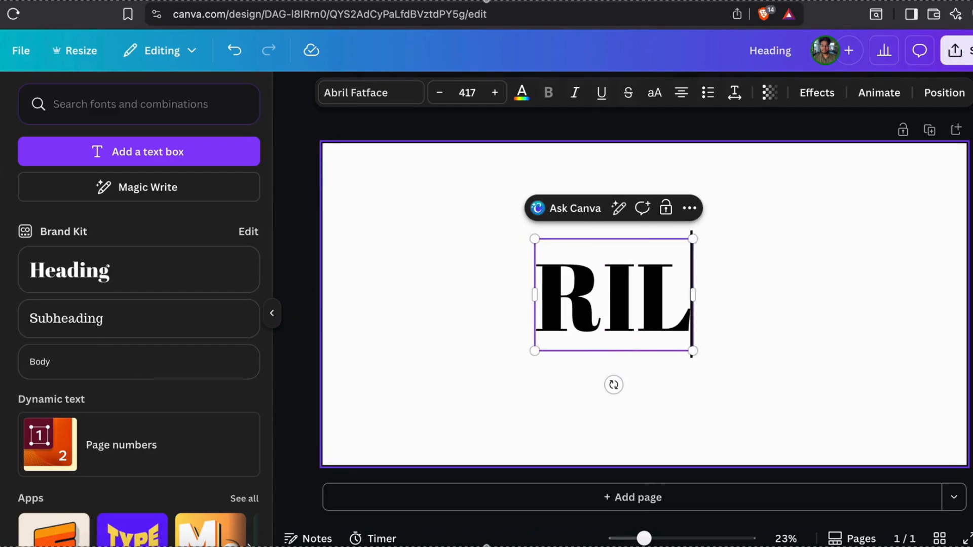
pyautogui.write('AMA')
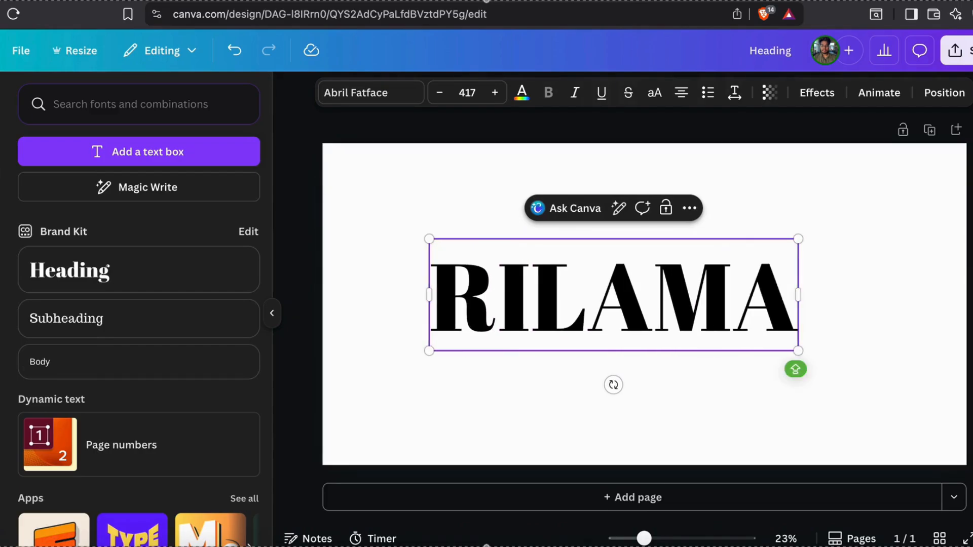
pyautogui.write('LA')
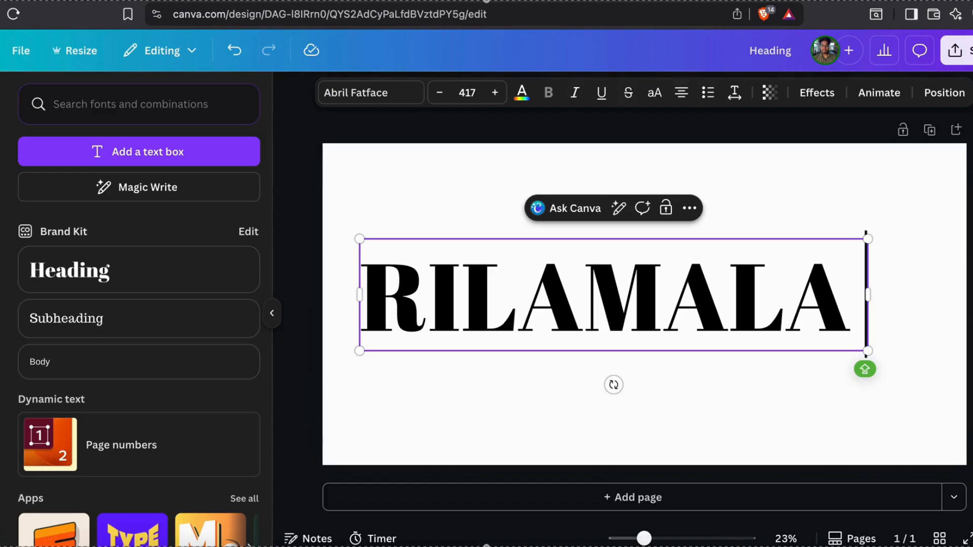
pyautogui.write(' FASHIO')
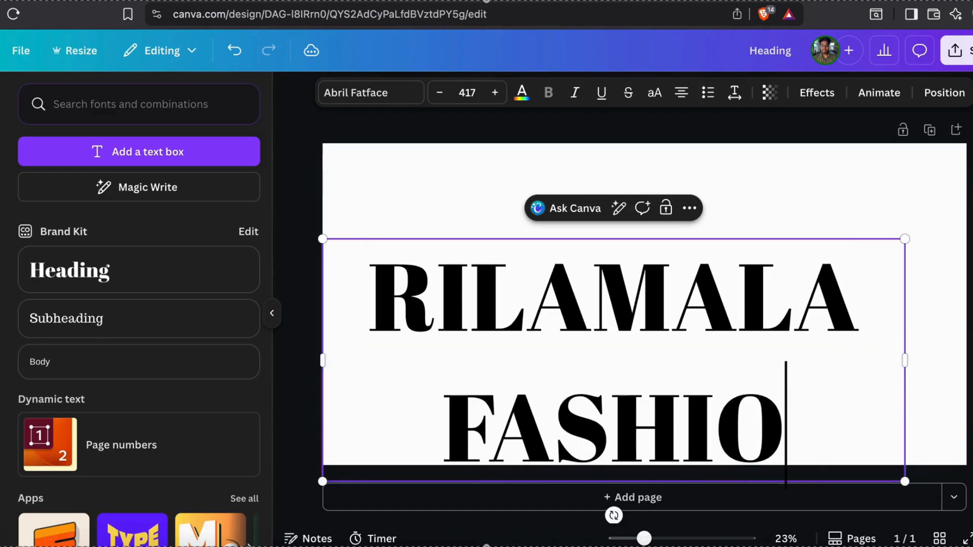
pyautogui.write('N')
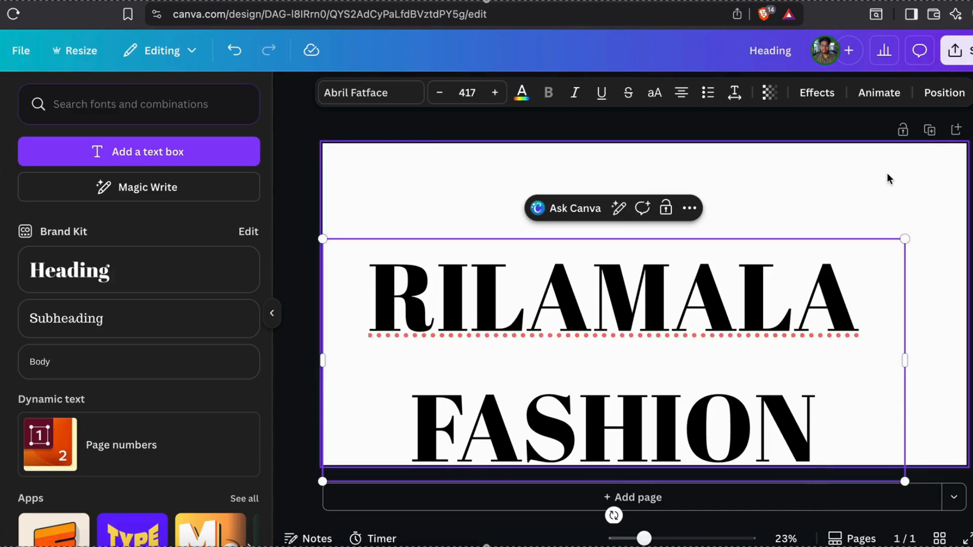
pyautogui.click(888, 178)
# Shrink the heading to size 171 on one line, centred near the top
pyautogui.moveTo(818, 337); pyautogui.dragTo(818, 261)
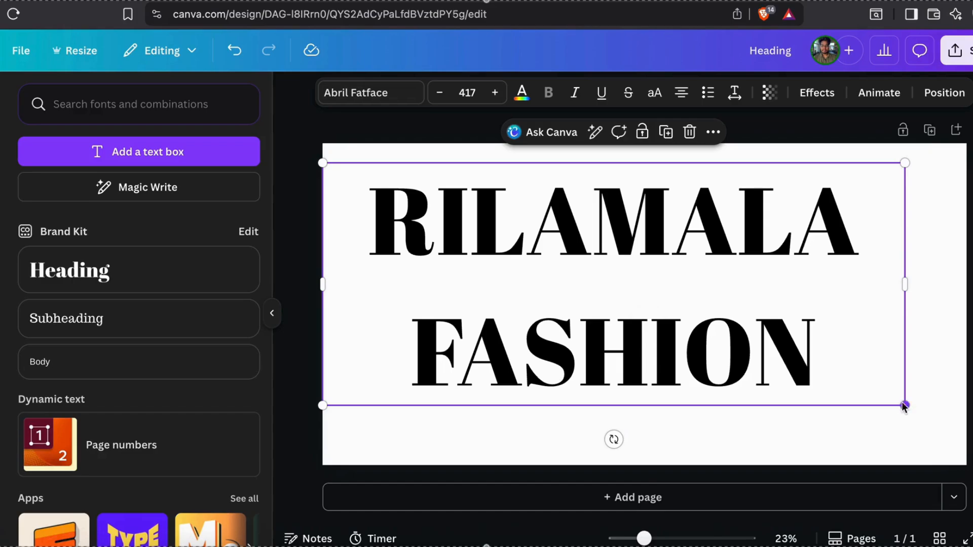
pyautogui.moveTo(906, 407); pyautogui.dragTo(564, 264)
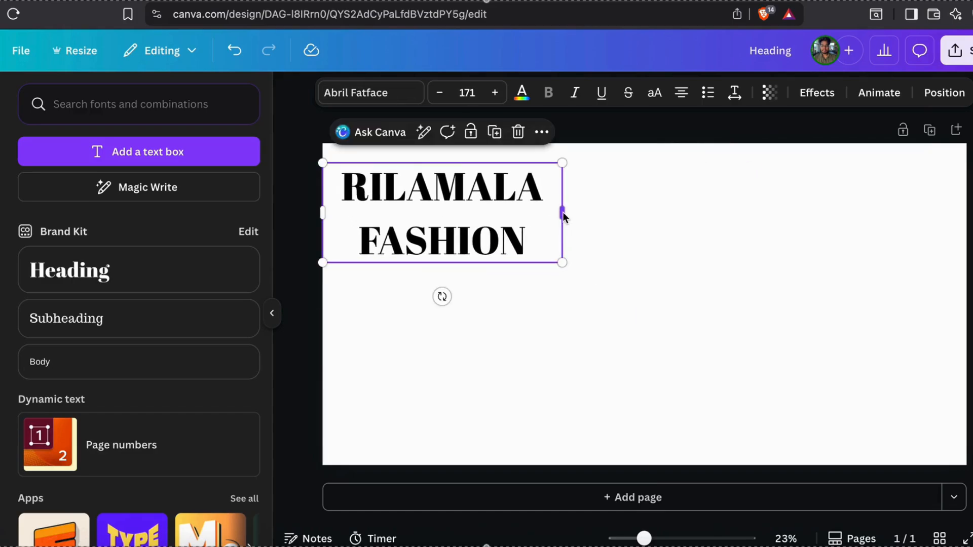
pyautogui.moveTo(562, 212); pyautogui.dragTo(755, 214)
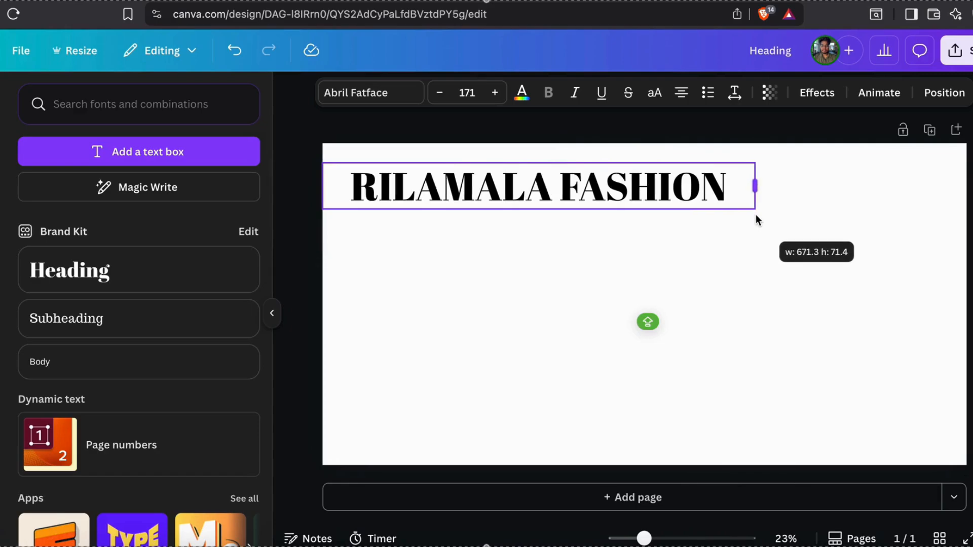
pyautogui.click(612, 263)
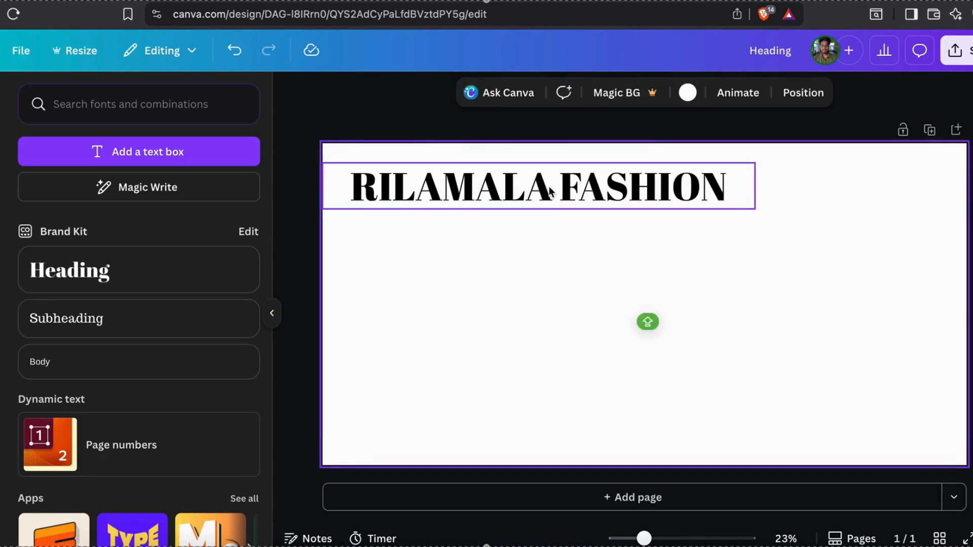
pyautogui.moveTo(549, 192); pyautogui.dragTo(647, 197)
pyautogui.click(741, 326)
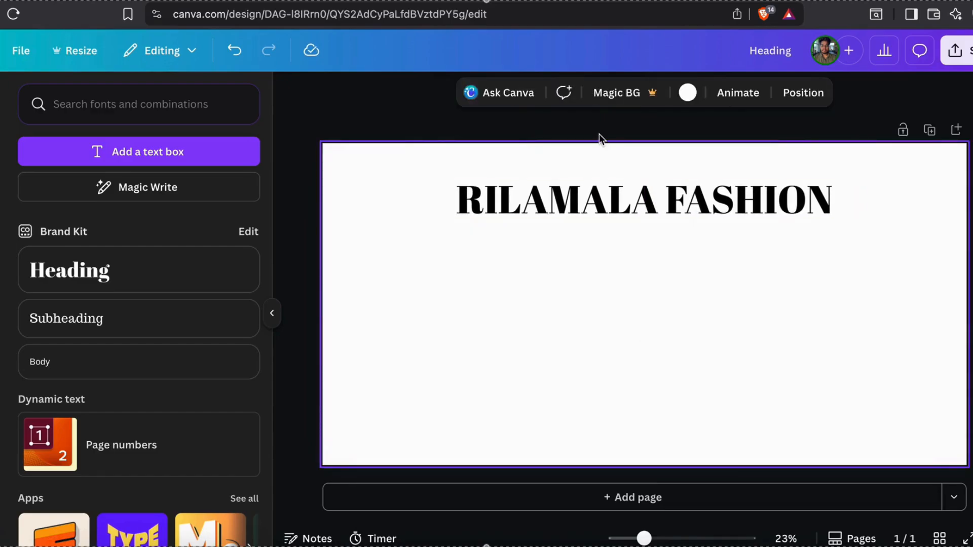
pyautogui.click(616, 188)
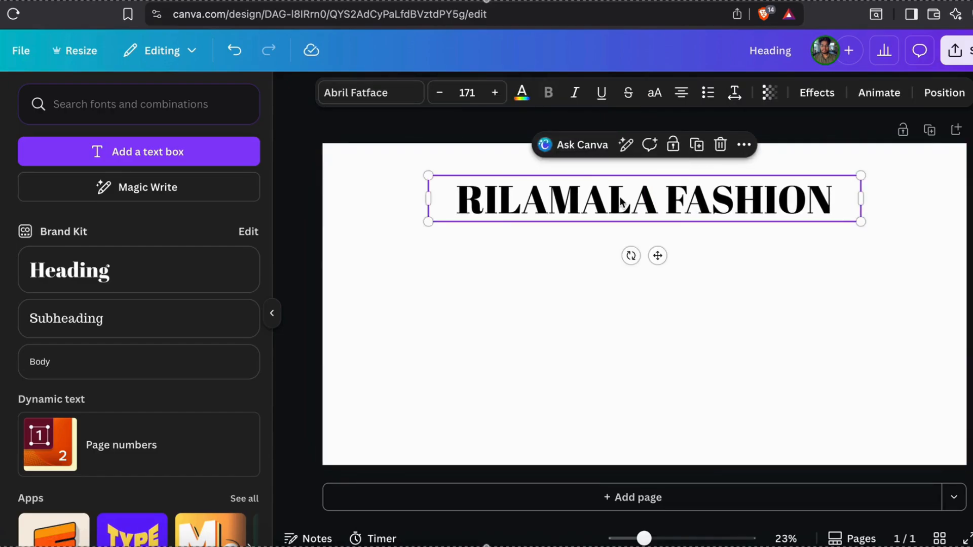
# Change the RILAMALA FASHION heading font to Impact
pyautogui.click(351, 93)
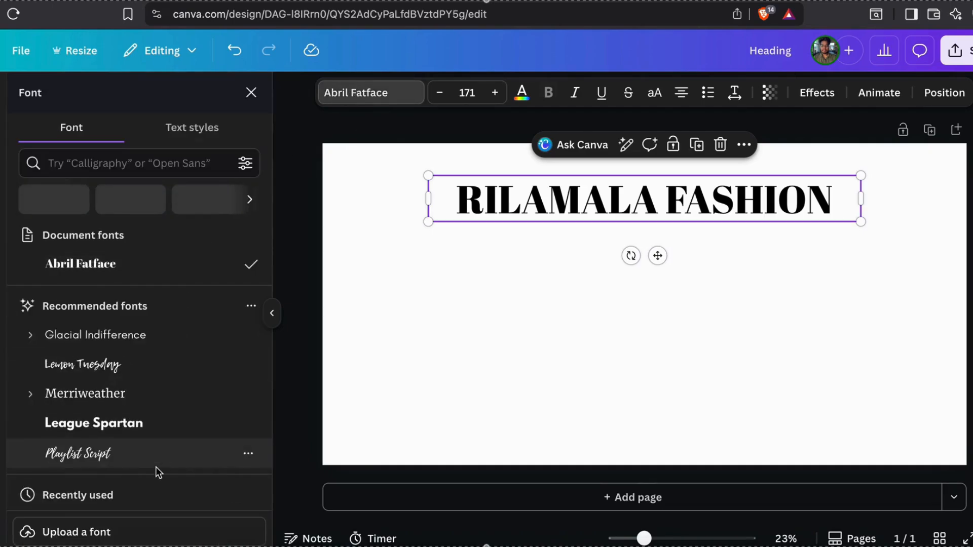
pyautogui.scroll(-5, 156, 467)
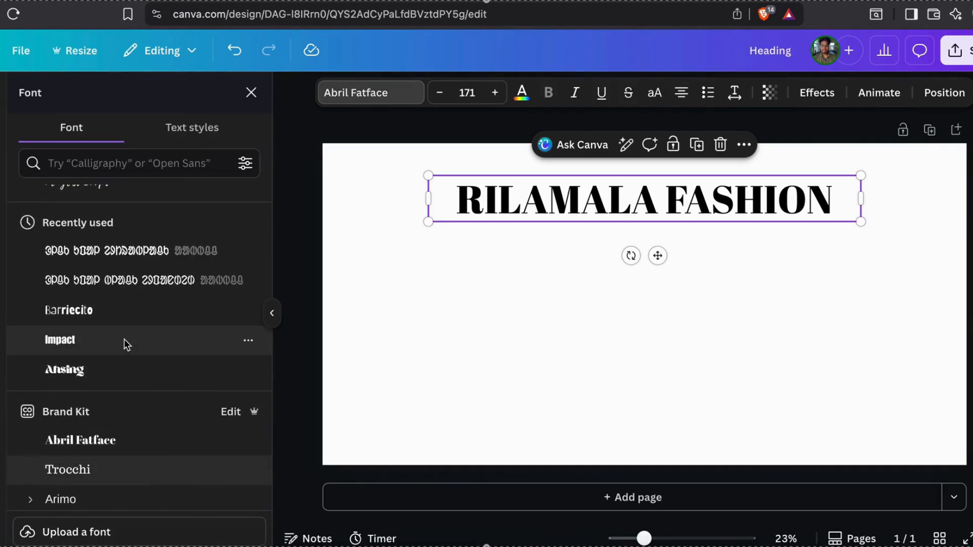
pyautogui.click(124, 339)
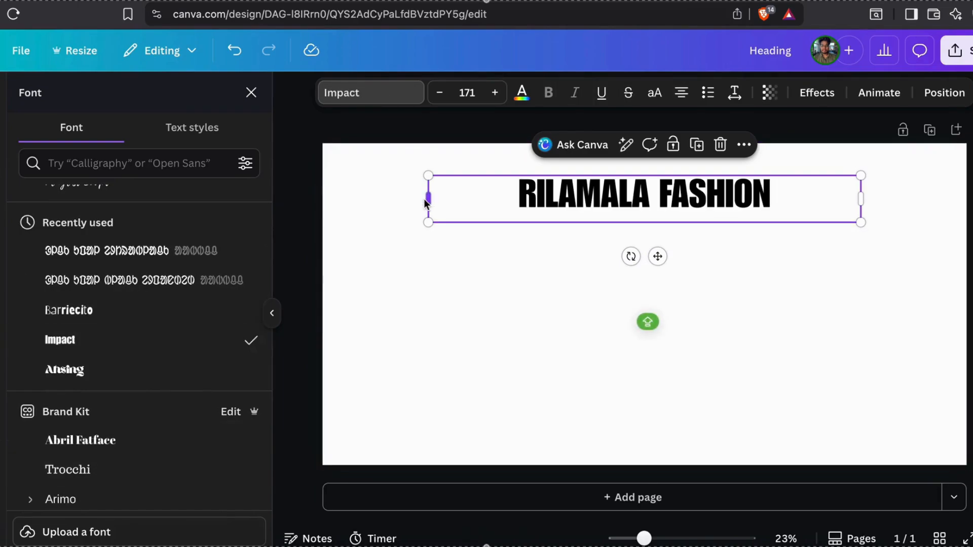
# Enlarge the Impact heading to size 278 and centre it along the top edge
pyautogui.moveTo(430, 203)
pyautogui.mouseDown()
pyautogui.moveTo(463, 204)
pyautogui.moveTo(445, 199)
pyautogui.mouseUp()
pyautogui.moveTo(879, 201); pyautogui.dragTo(866, 314)
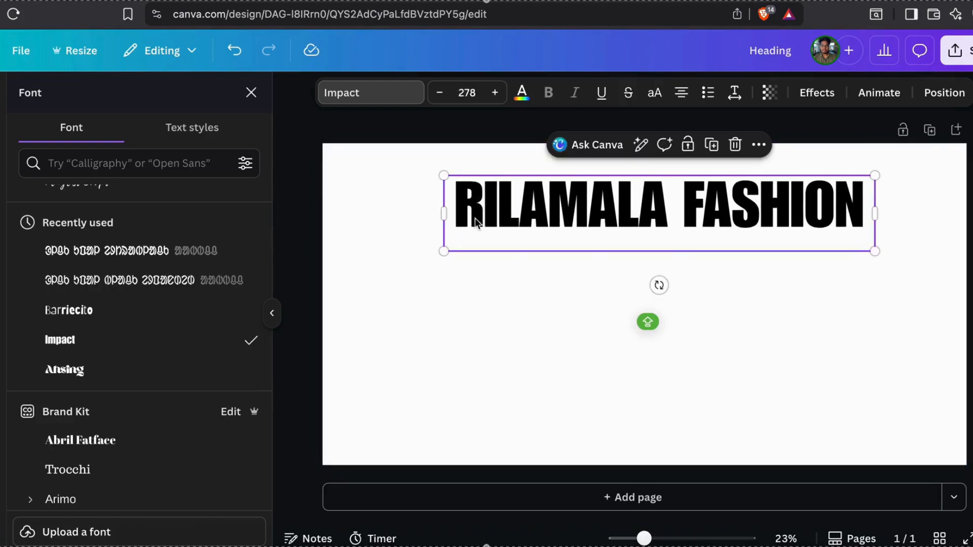
pyautogui.moveTo(597, 225); pyautogui.dragTo(594, 213)
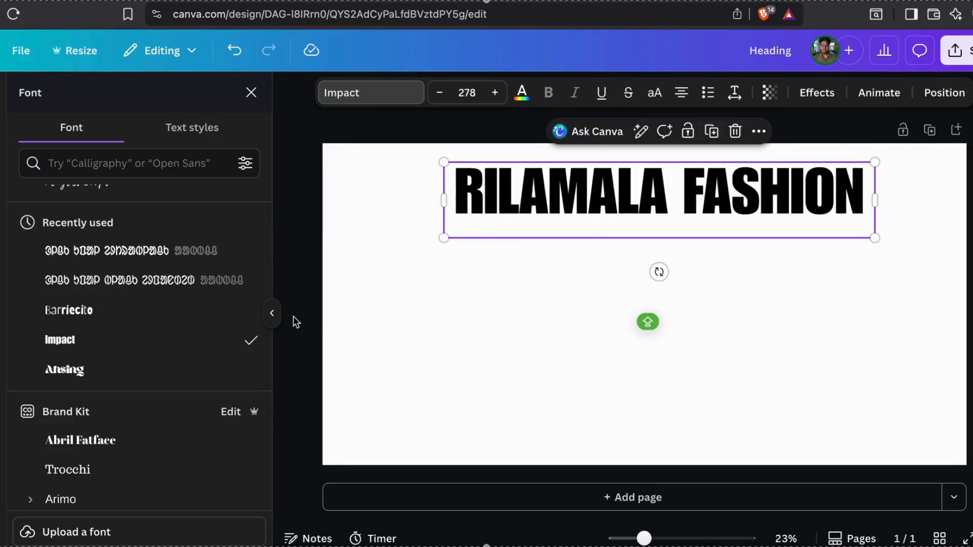
pyautogui.click(272, 314)
pyautogui.moveTo(527, 192); pyautogui.dragTo(529, 192)
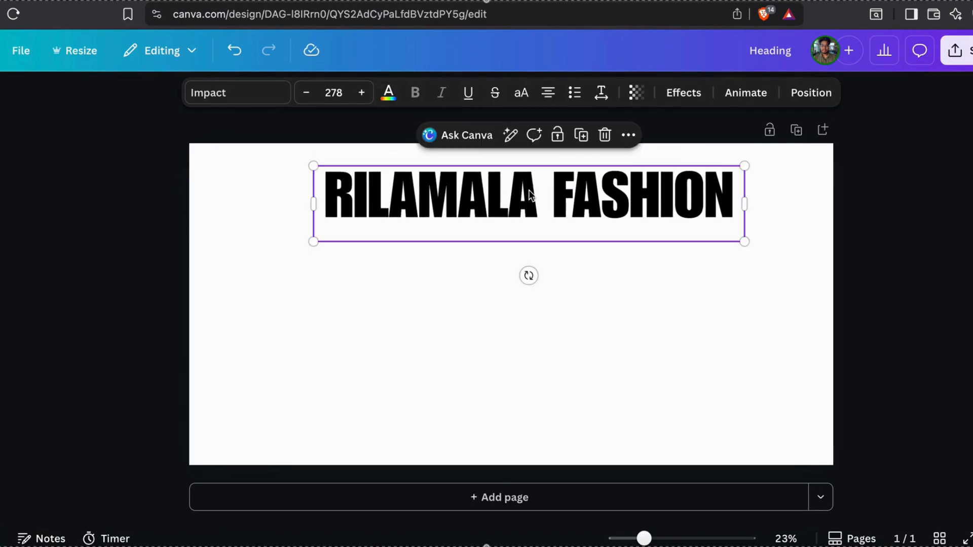
pyautogui.click(601, 404)
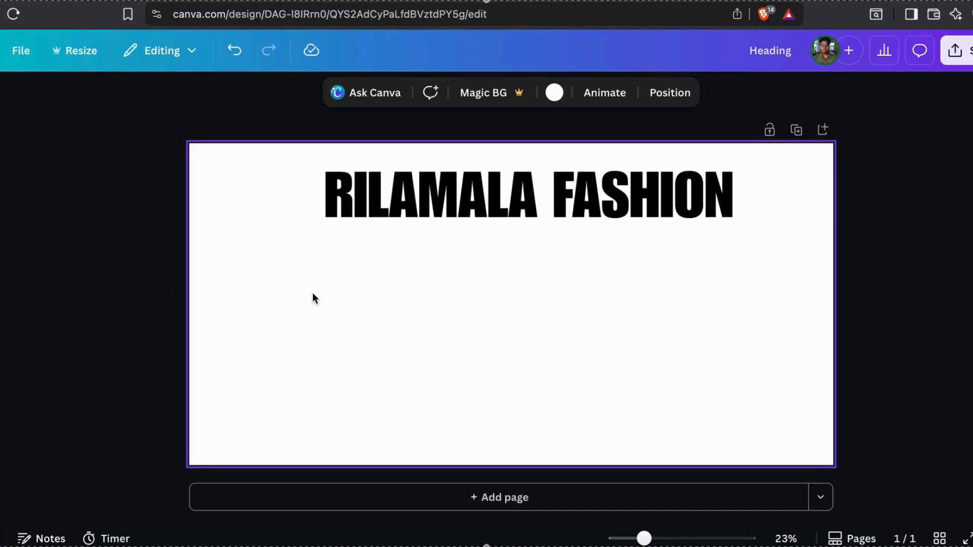
pyautogui.moveTo(1, 167)
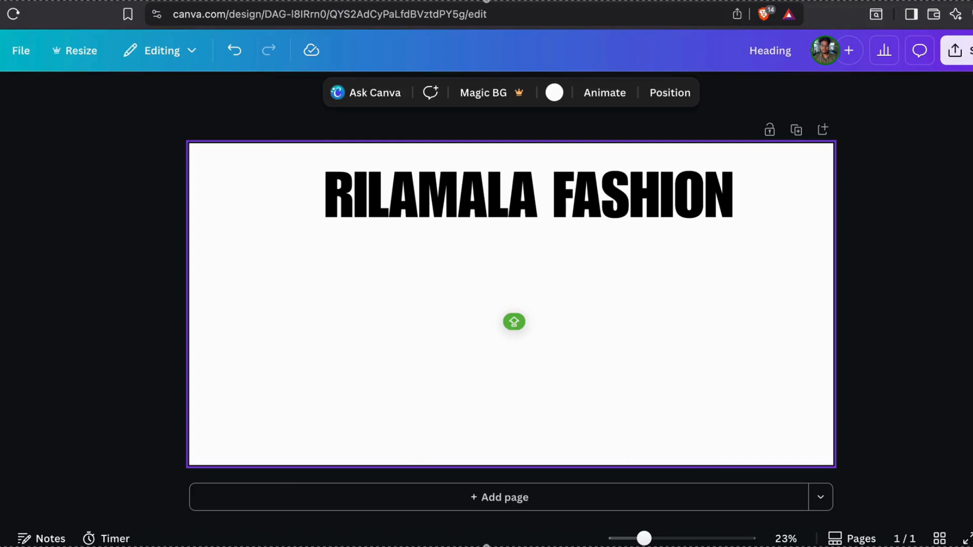
# Search Elements for FASHION and browse all the graphics results
pyautogui.click(93, 113)
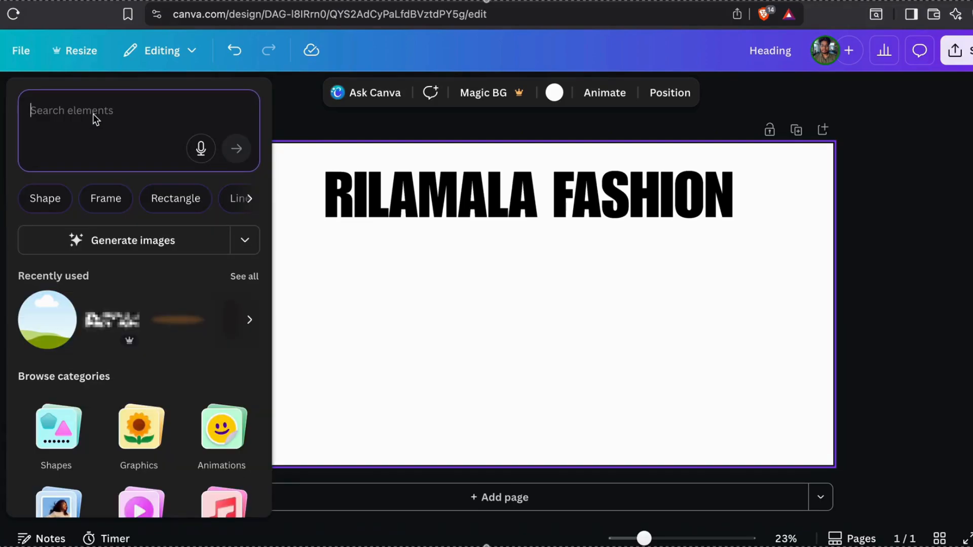
pyautogui.write('F')
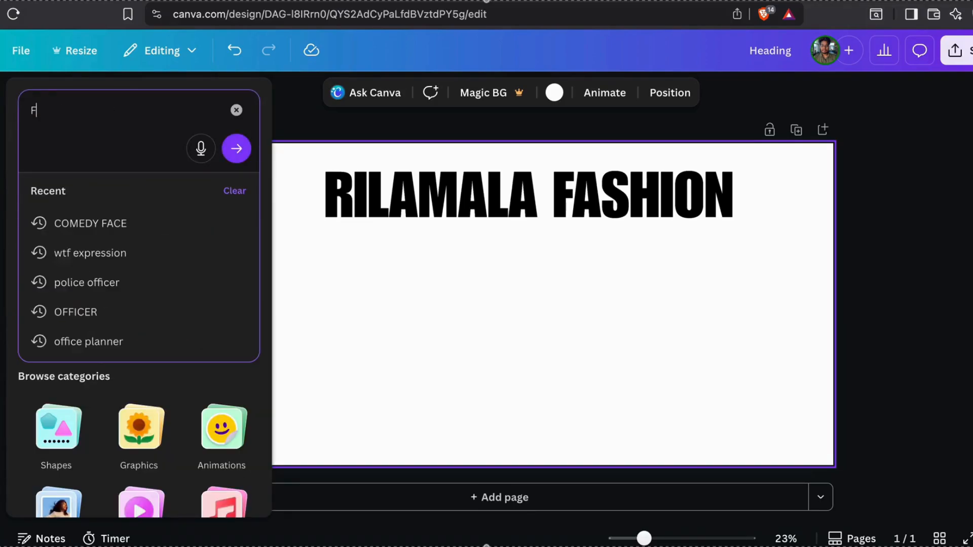
pyautogui.write('ASHION')
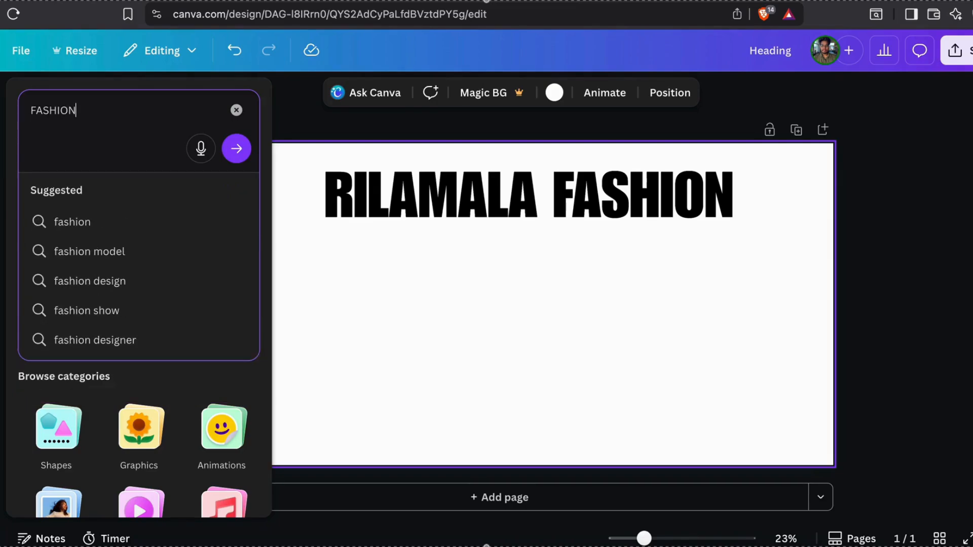
pyautogui.press('Return')
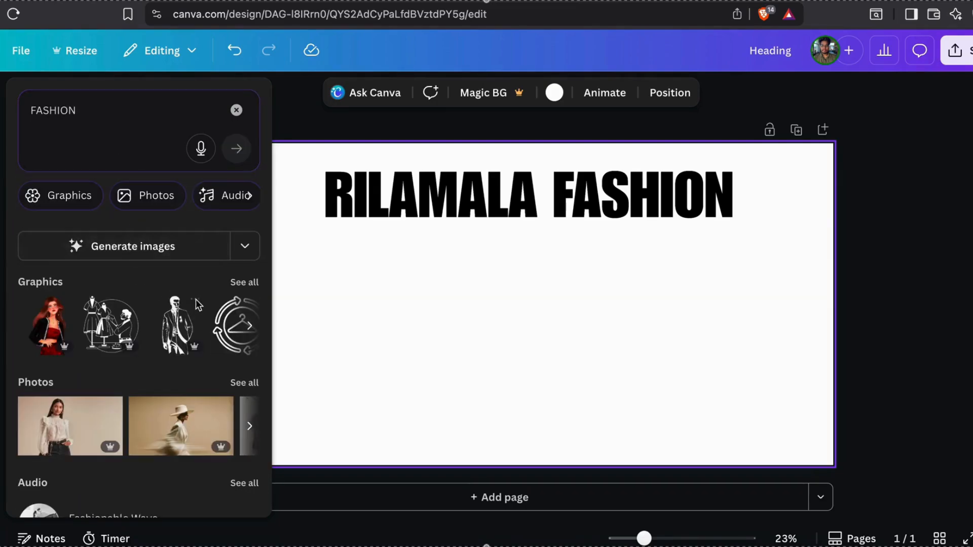
pyautogui.click(243, 282)
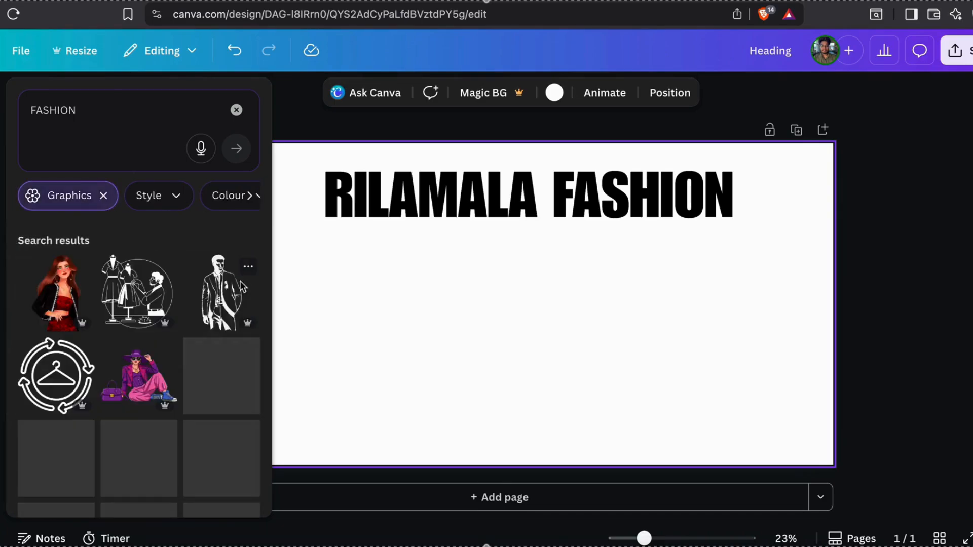
pyautogui.scroll(-3, 140, 397)
pyautogui.scroll(1, 140, 398)
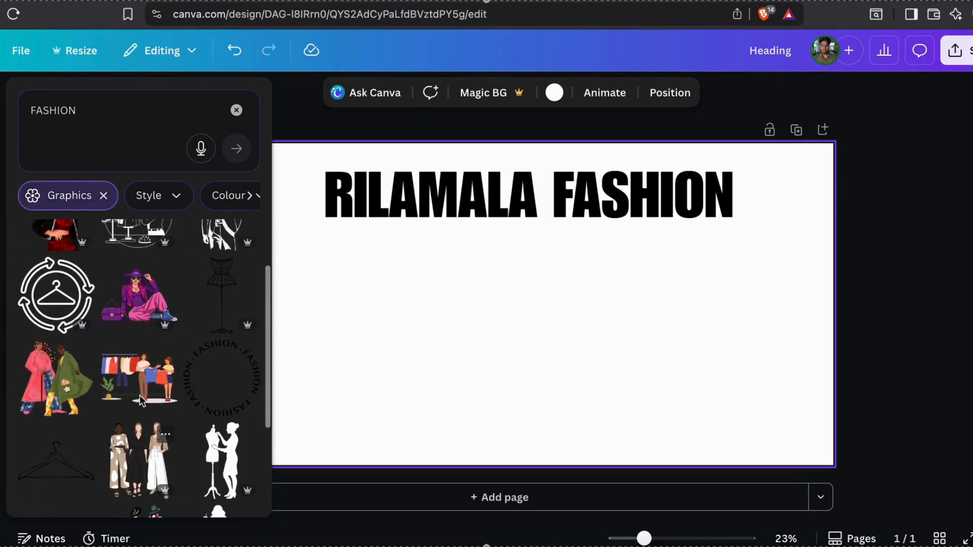
pyautogui.scroll(-5, 139, 396)
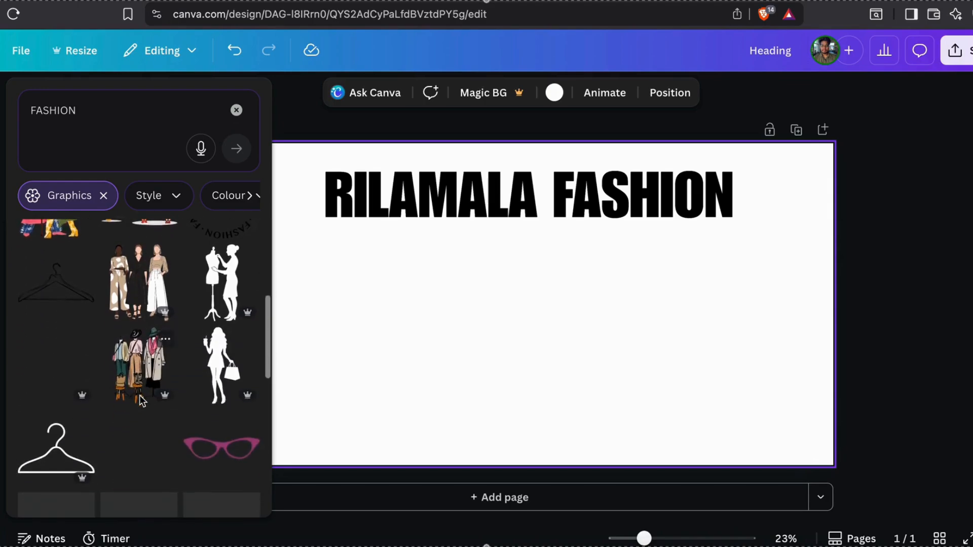
pyautogui.scroll(-4, 141, 400)
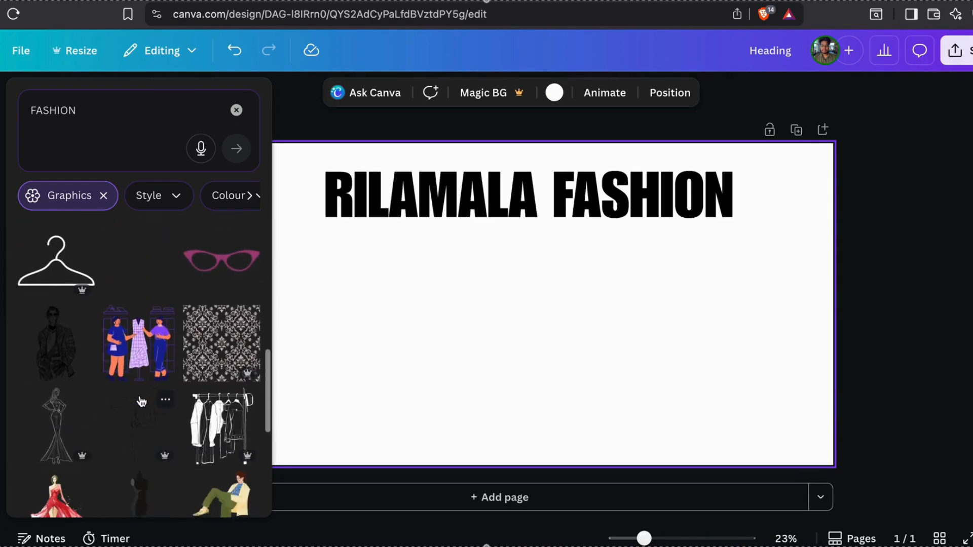
pyautogui.scroll(-5, 141, 402)
pyautogui.scroll(6, 140, 399)
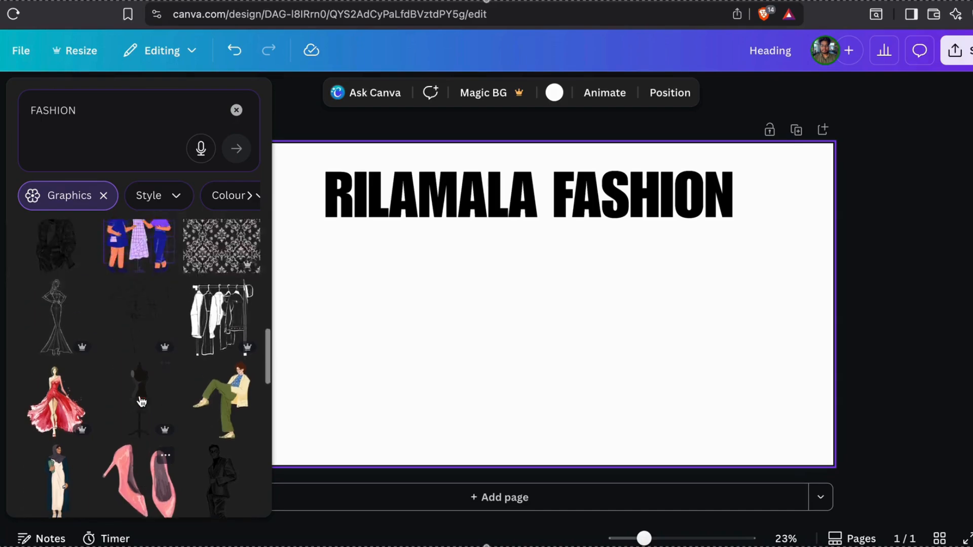
pyautogui.scroll(3, 139, 396)
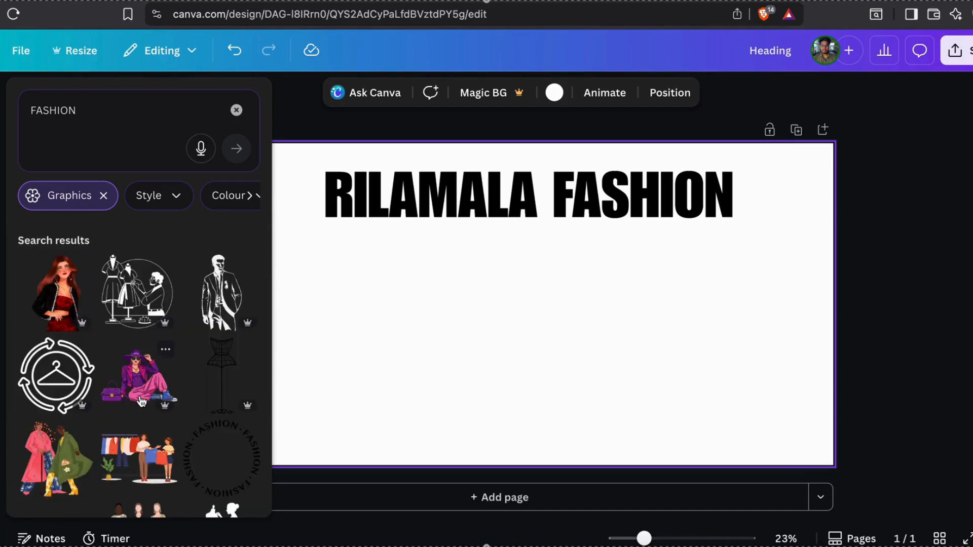
# Add the seated woman graphic and shrink it to 339.6 × 232.6 in the bottom-left corner
pyautogui.click(141, 379)
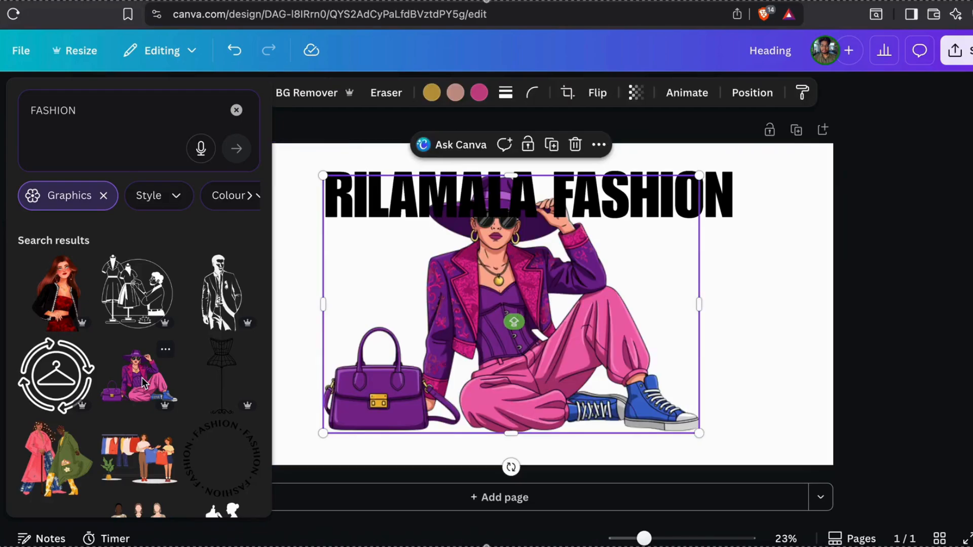
pyautogui.moveTo(608, 344); pyautogui.dragTo(481, 387)
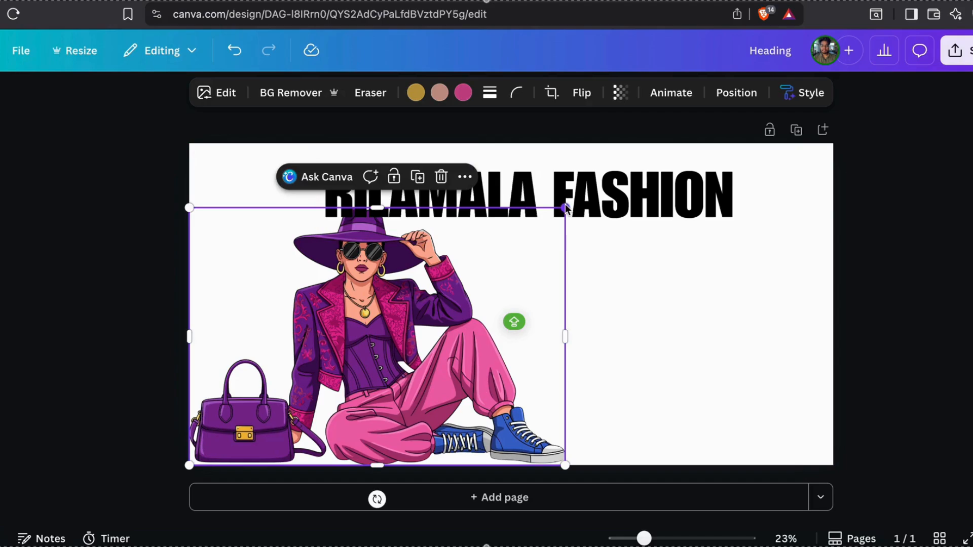
pyautogui.moveTo(564, 208); pyautogui.dragTo(408, 315)
pyautogui.click(551, 295)
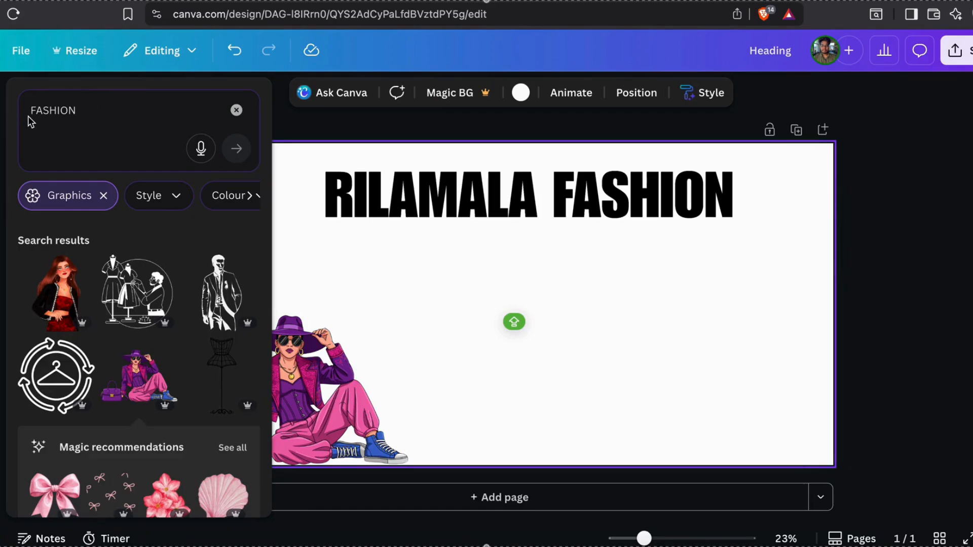
# Change the element search to MALE FASHION and browse the results
pyautogui.doubleClick(51, 110)
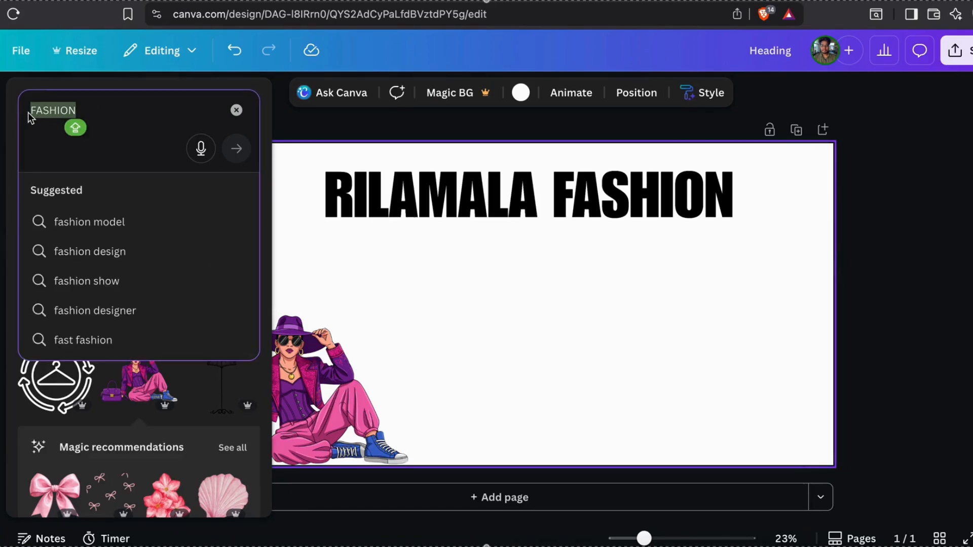
pyautogui.click(31, 114)
pyautogui.write('MA')
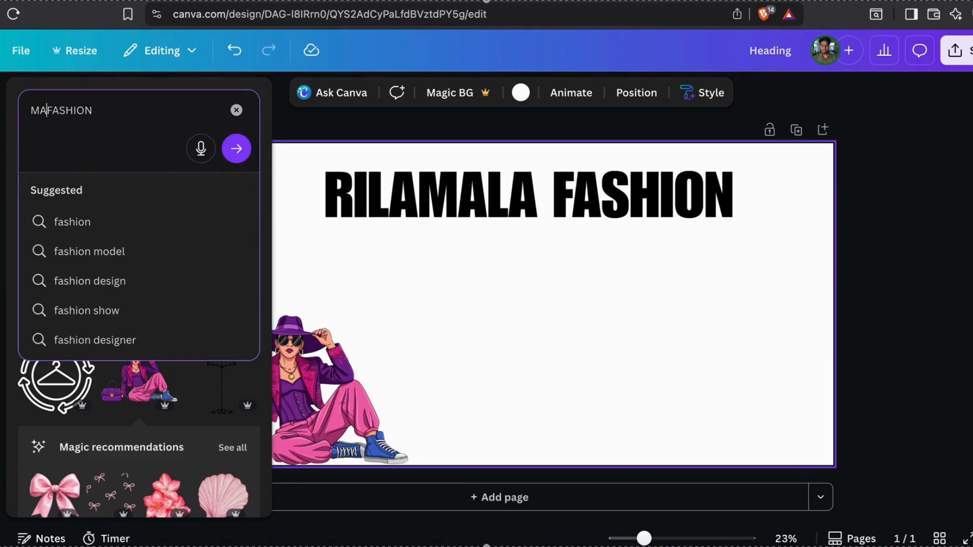
pyautogui.write('LE')
pyautogui.press('Return')
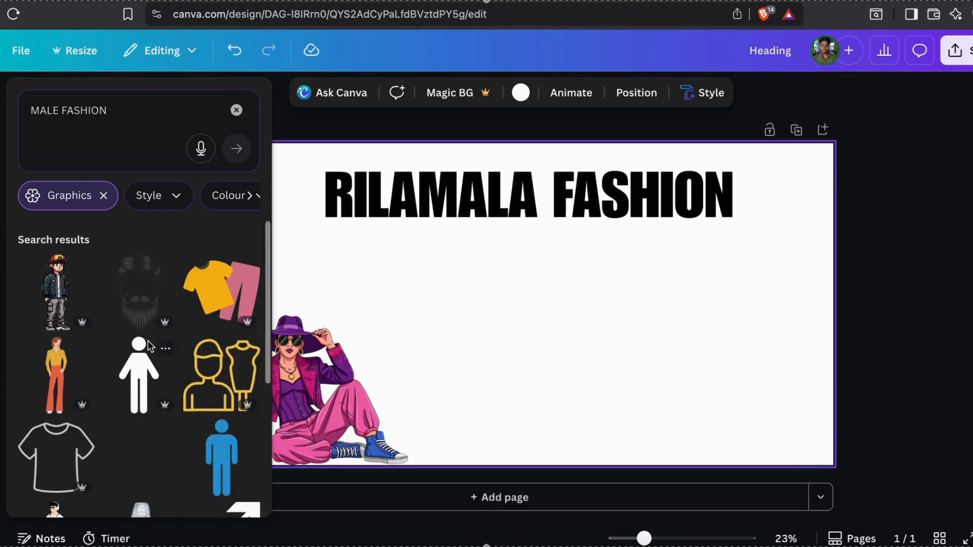
pyautogui.scroll(-8, 148, 340)
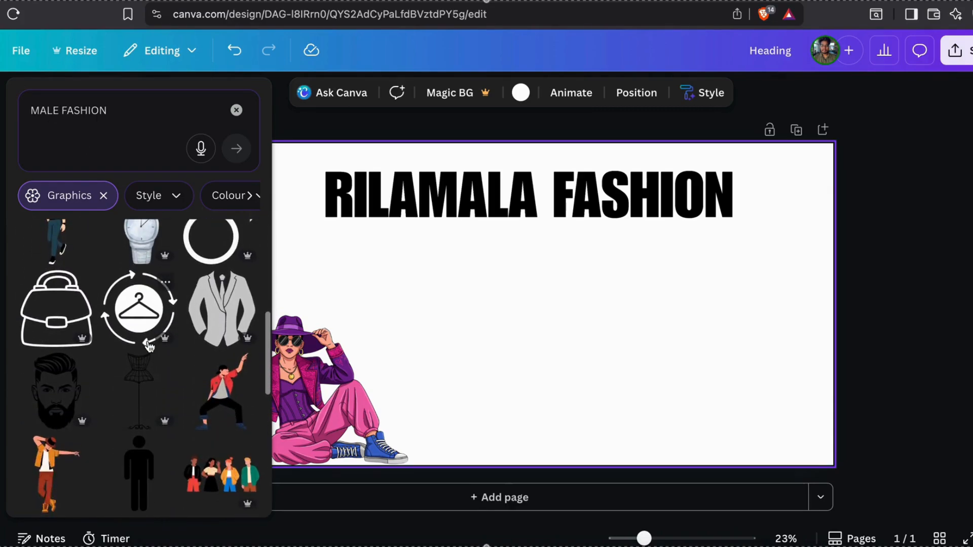
pyautogui.scroll(-5, 149, 346)
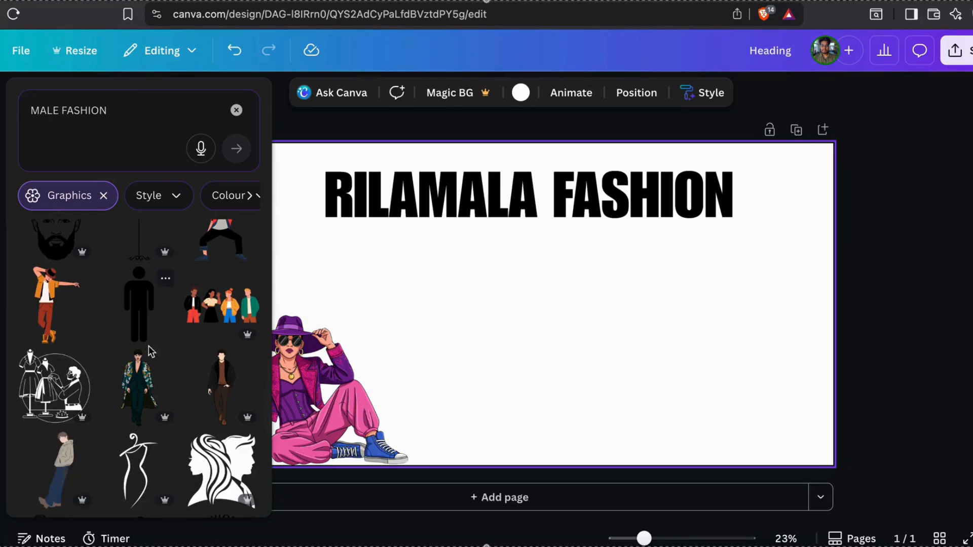
# Add the man in a patterned long coat, shrunk at the banner's bottom-right
pyautogui.click(140, 383)
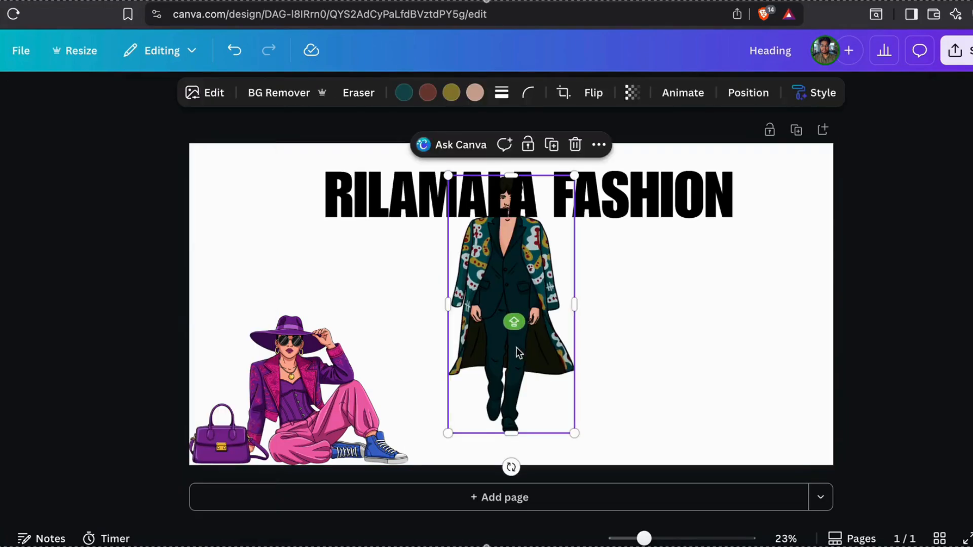
pyautogui.moveTo(515, 348); pyautogui.dragTo(766, 374)
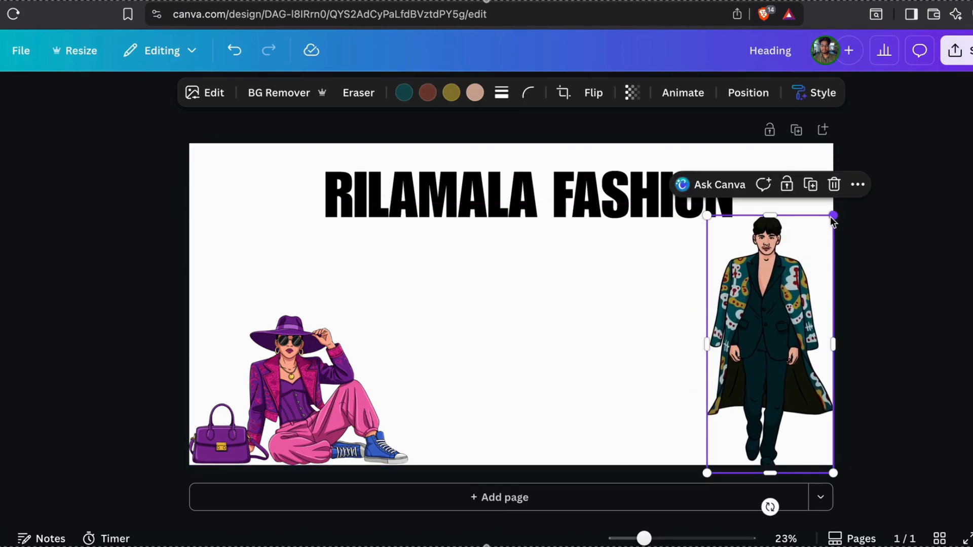
pyautogui.moveTo(833, 216); pyautogui.dragTo(813, 263)
pyautogui.moveTo(737, 396)
pyautogui.mouseDown()
pyautogui.moveTo(751, 381)
pyautogui.moveTo(751, 392)
pyautogui.mouseUp()
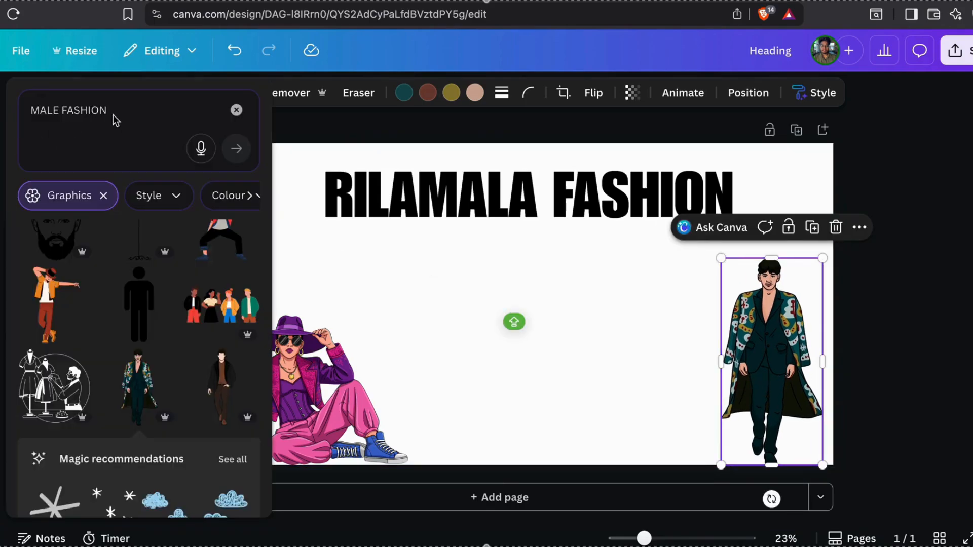
# Search graphics for MALE IN SUIT, browse the results, then clear the search
pyautogui.doubleClick(87, 115)
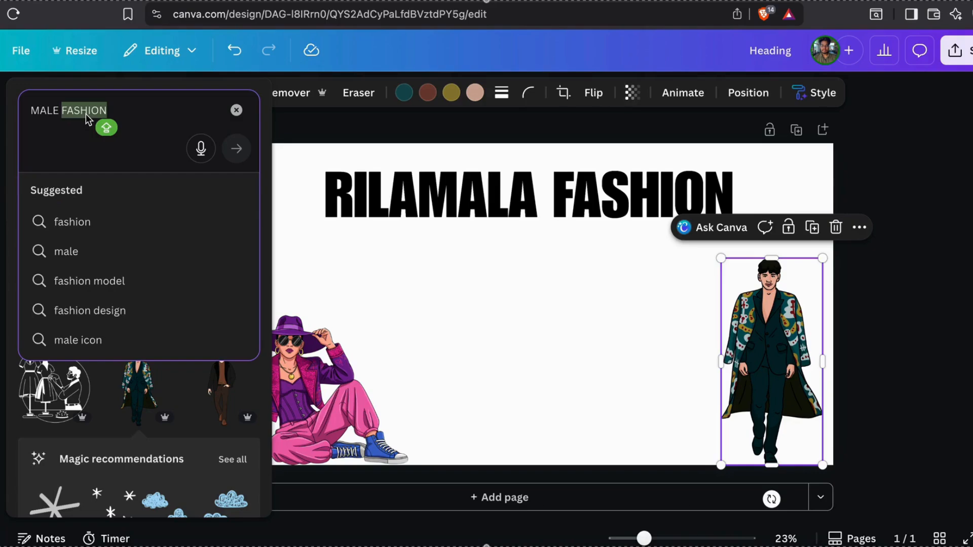
pyautogui.write('IN')
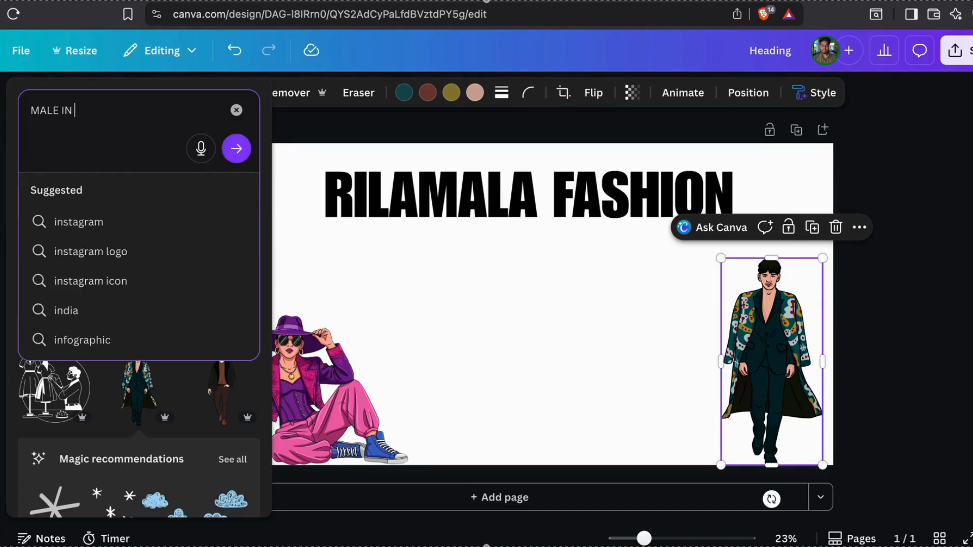
pyautogui.write(' SUIT')
pyautogui.press('Return')
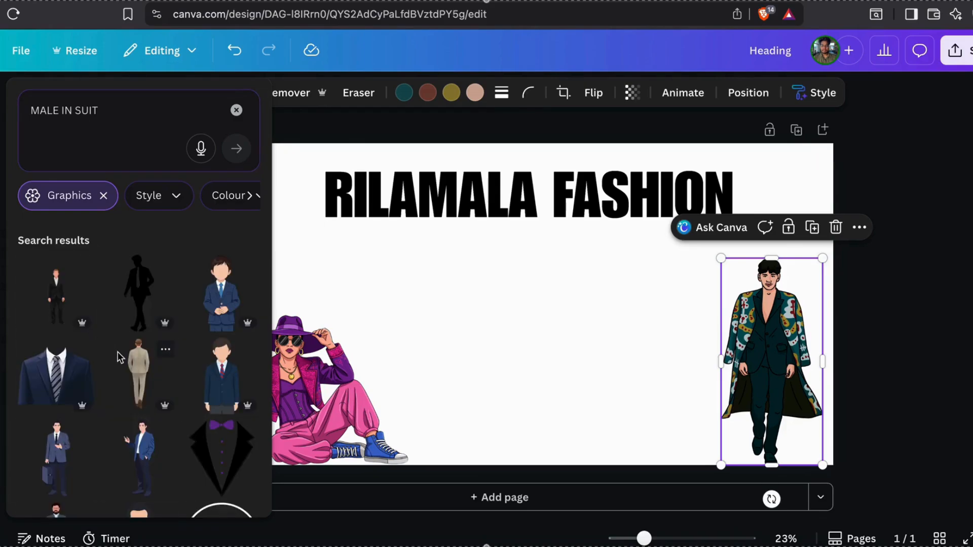
pyautogui.scroll(-5, 117, 357)
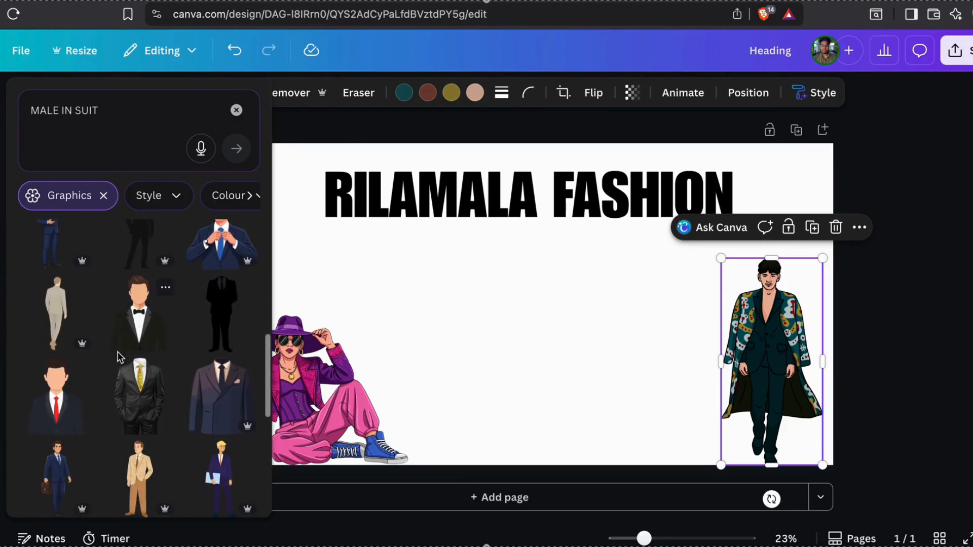
pyautogui.scroll(-5, 117, 357)
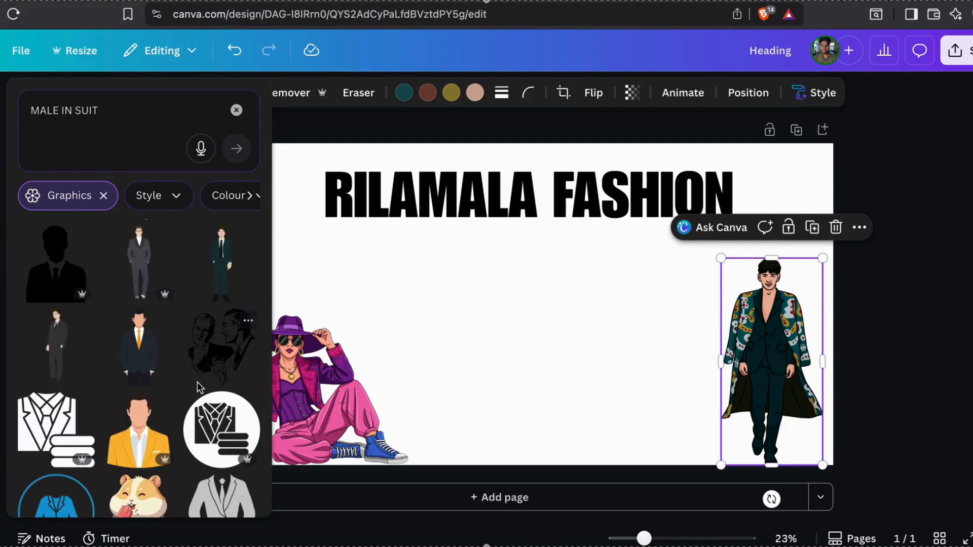
pyautogui.scroll(-5, 197, 388)
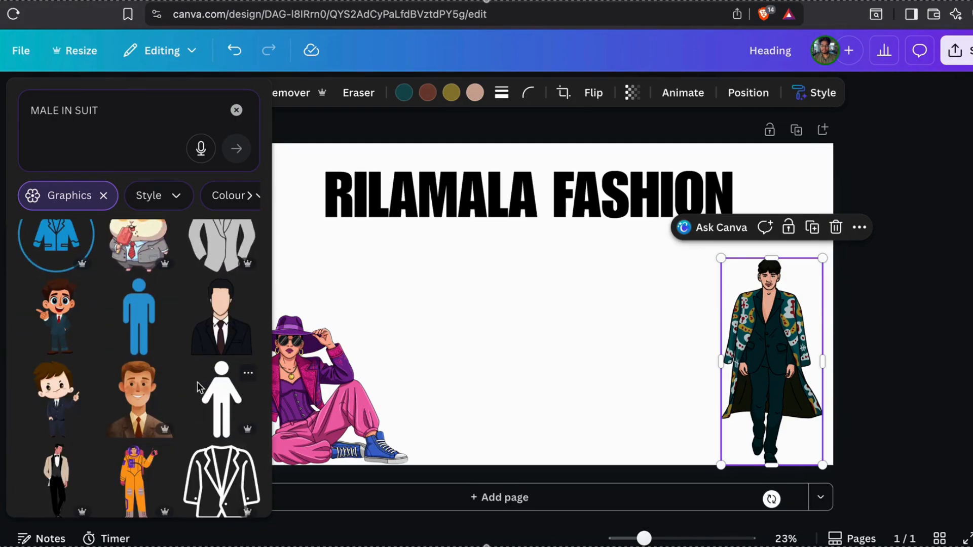
pyautogui.scroll(-3, 198, 387)
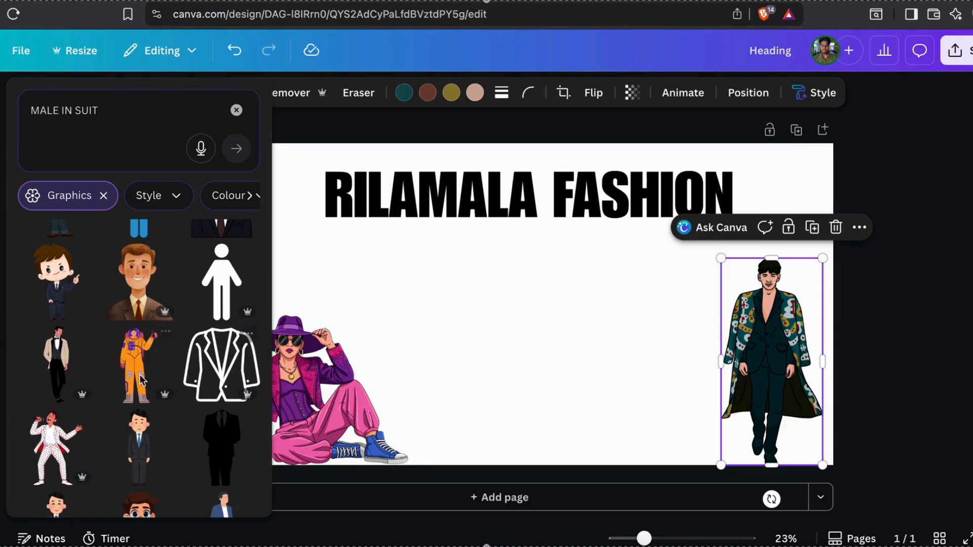
pyautogui.click(237, 110)
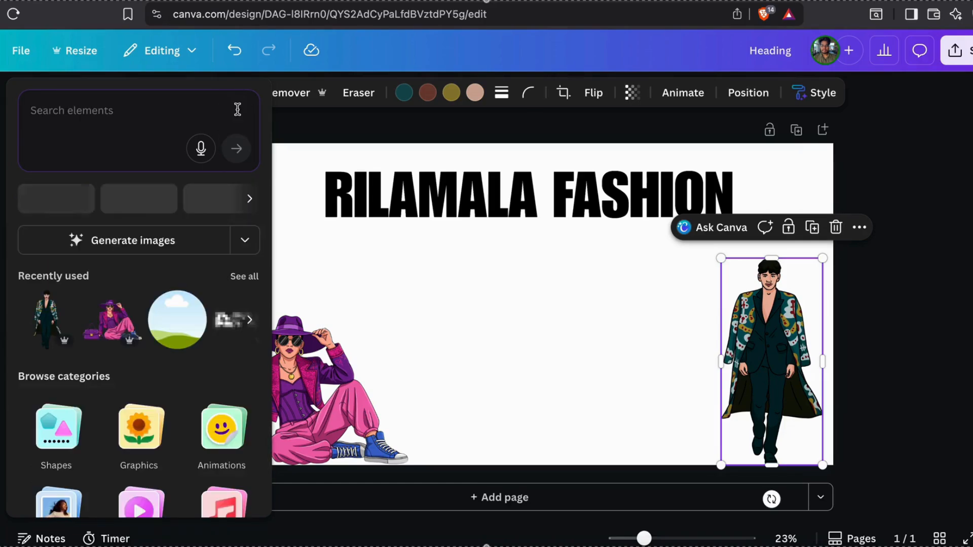
# Add a pink square and browse all HERO graphics results
pyautogui.press('r')
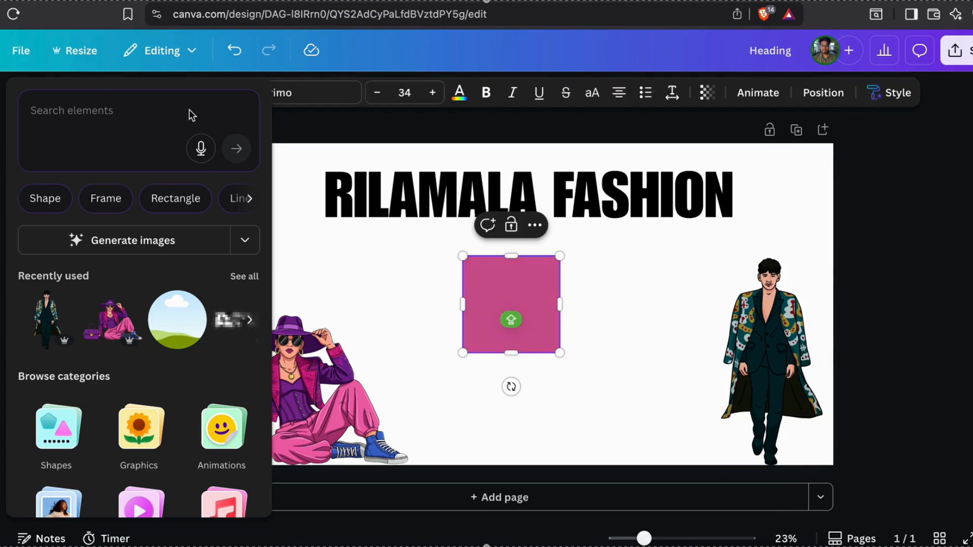
pyautogui.click(144, 120)
pyautogui.write('HER')
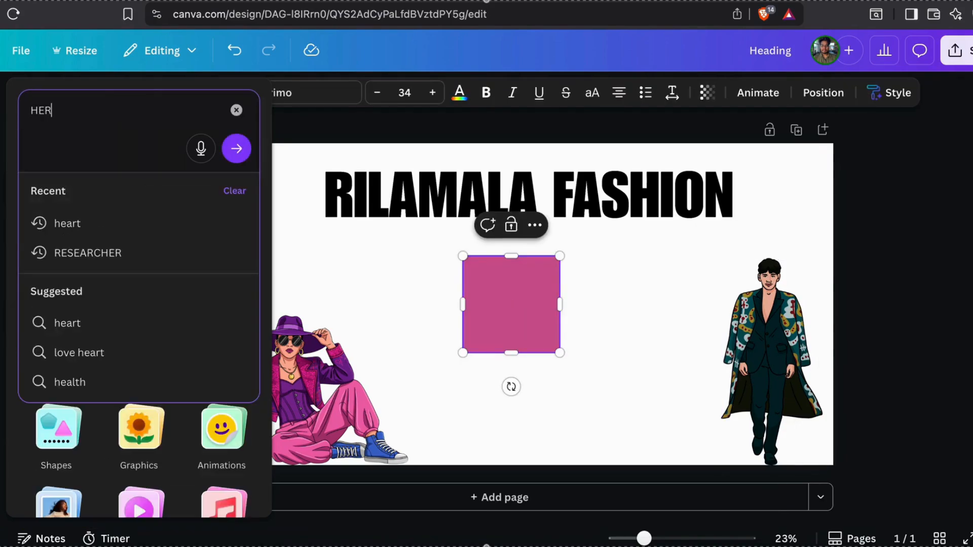
pyautogui.write('O')
pyautogui.press('Return')
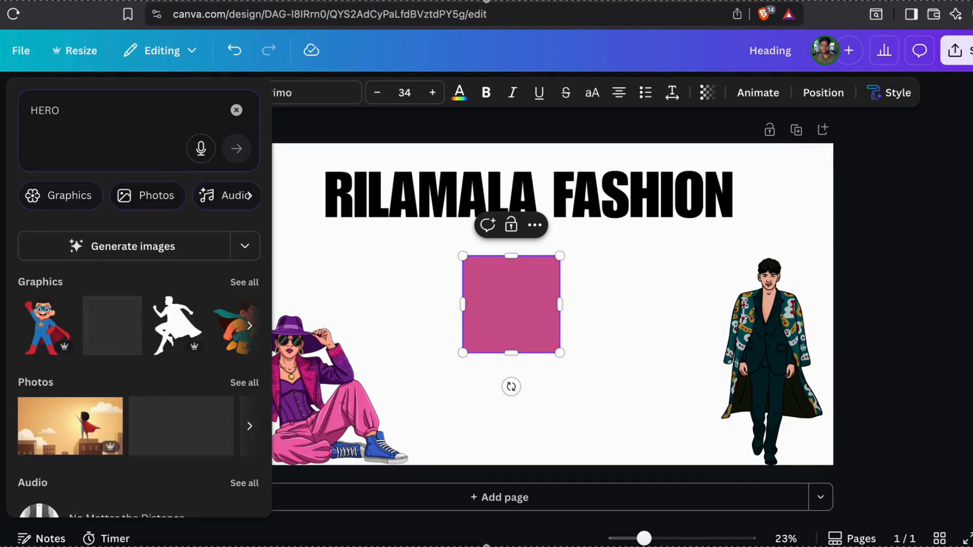
pyautogui.click(254, 285)
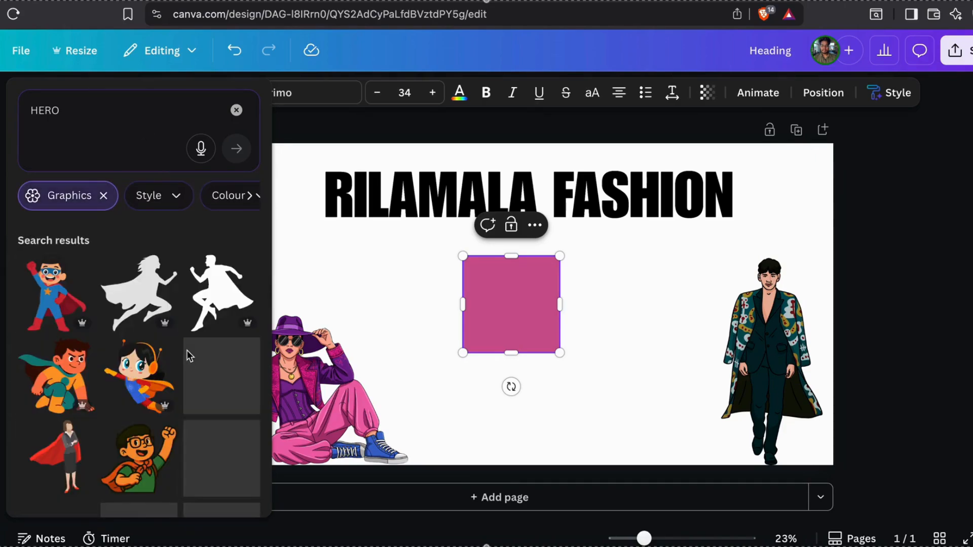
pyautogui.scroll(-3, 187, 352)
pyautogui.scroll(-5, 189, 356)
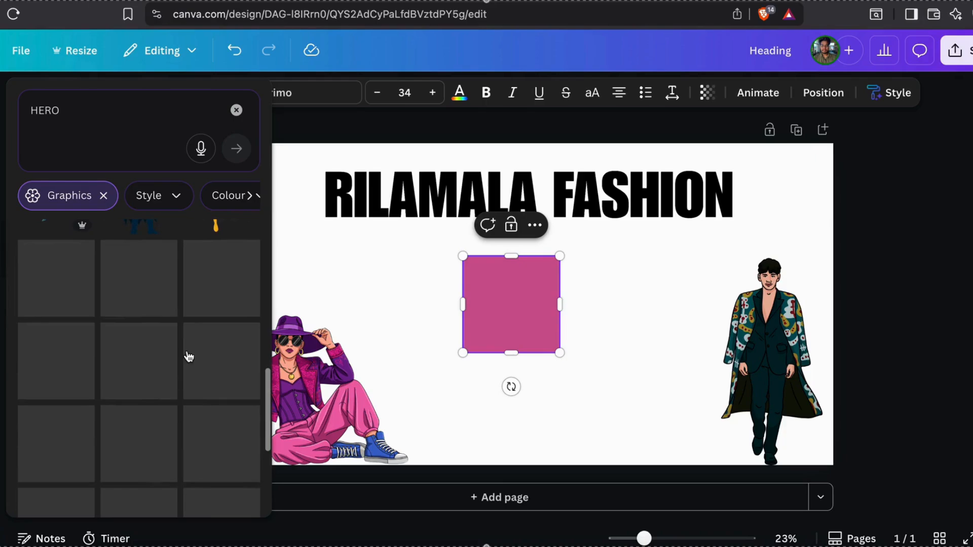
pyautogui.scroll(-4, 189, 356)
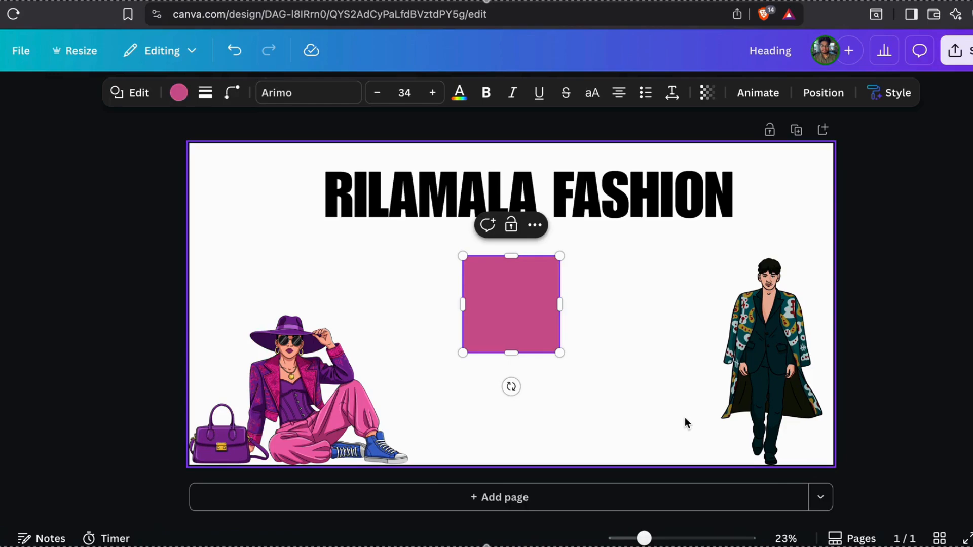
# Delete the pink square from the page and clear the HERO search
pyautogui.click(536, 307)
pyautogui.click(535, 224)
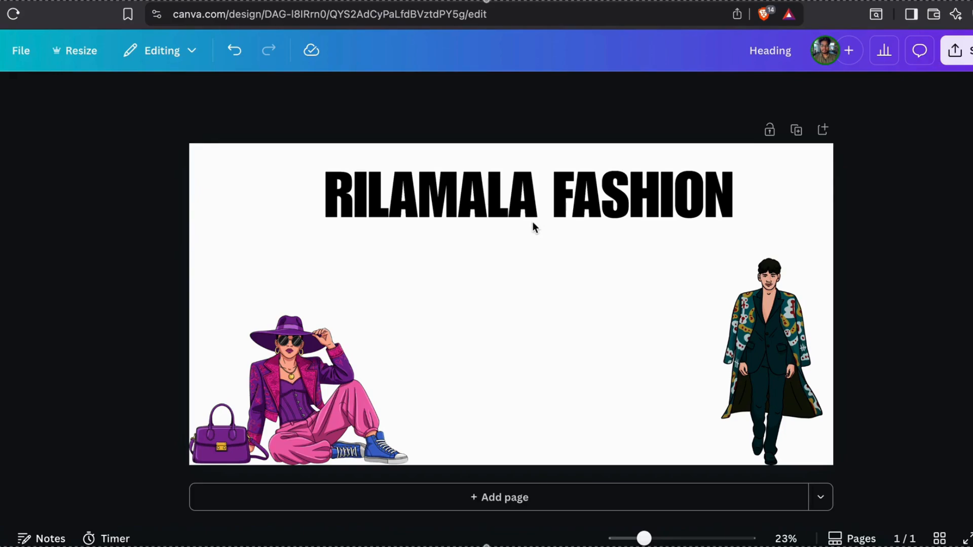
pyautogui.click(256, 233)
pyautogui.moveTo(7, 212)
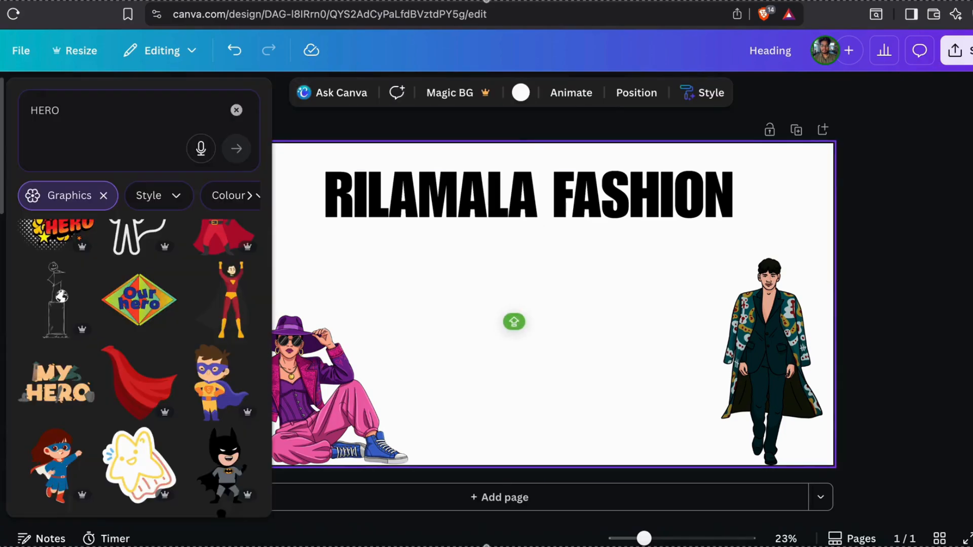
pyautogui.scroll(-5, 160, 306)
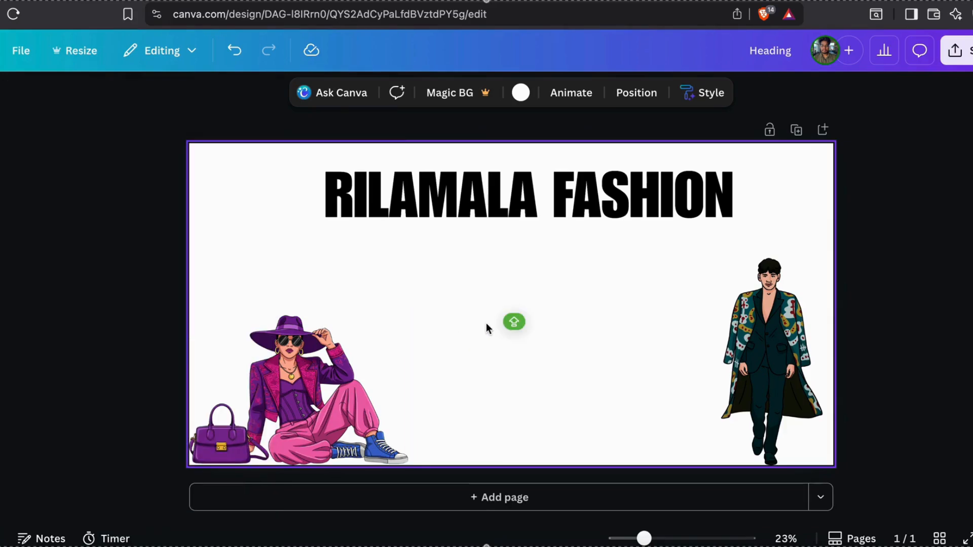
pyautogui.moveTo(47, 117)
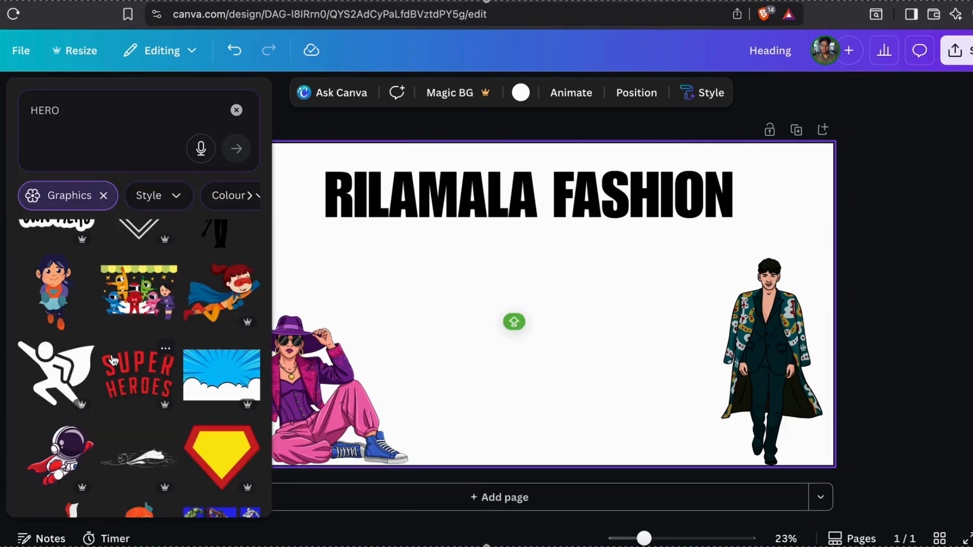
pyautogui.scroll(-5, 139, 369)
pyautogui.click(236, 112)
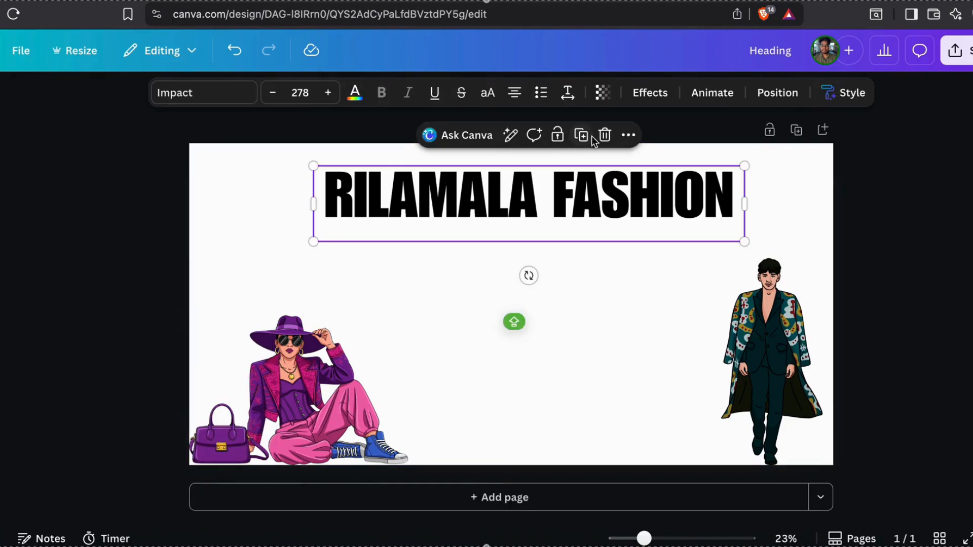
# Make a smaller MIDNAPORE label from a copy of the heading
pyautogui.click(582, 135)
pyautogui.moveTo(567, 181); pyautogui.dragTo(580, 318)
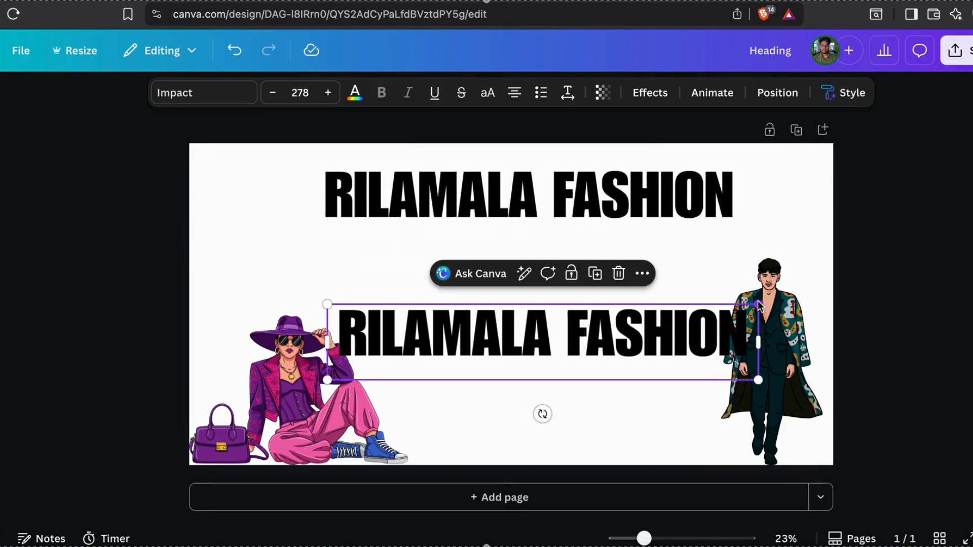
pyautogui.moveTo(758, 304); pyautogui.dragTo(532, 340)
pyautogui.moveTo(439, 354); pyautogui.dragTo(512, 434)
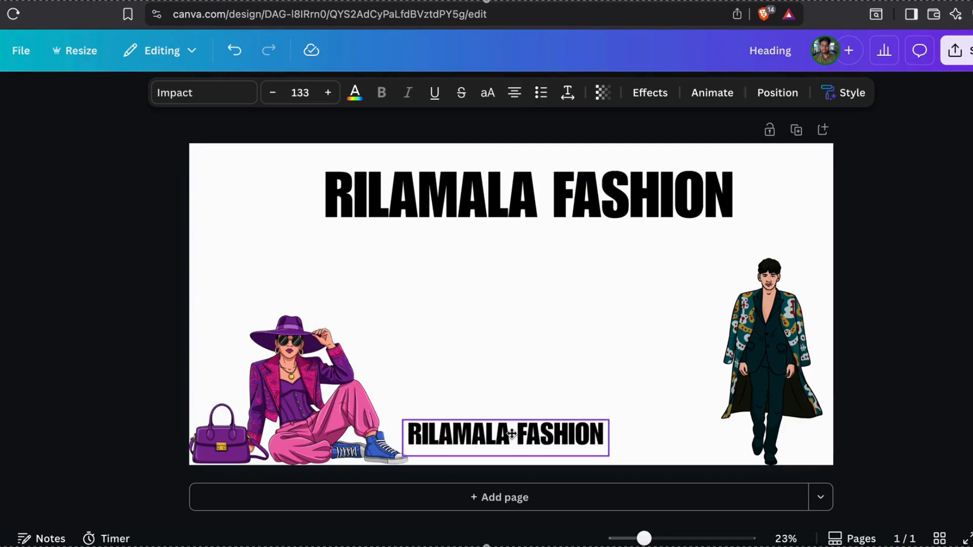
pyautogui.moveTo(609, 420); pyautogui.dragTo(554, 436)
pyautogui.doubleClick(480, 439)
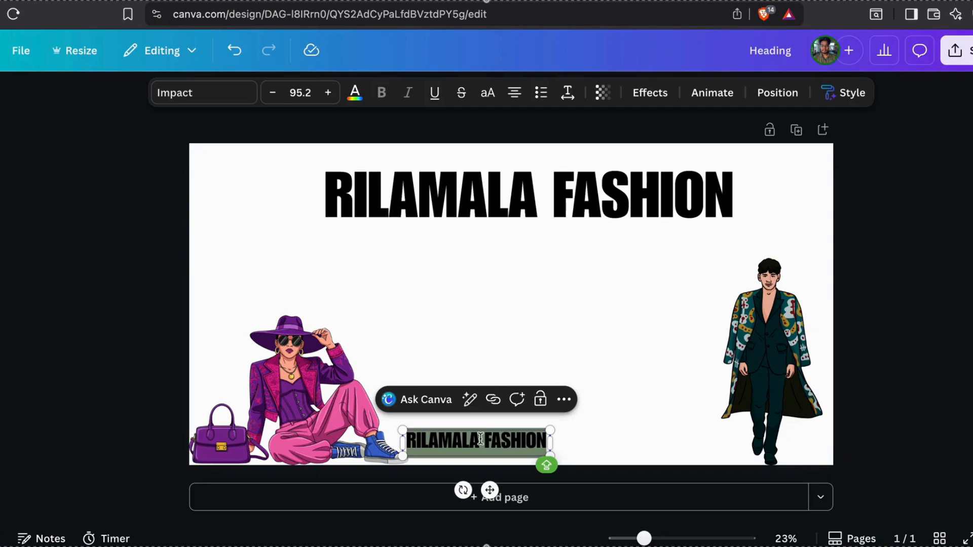
pyautogui.write('M')
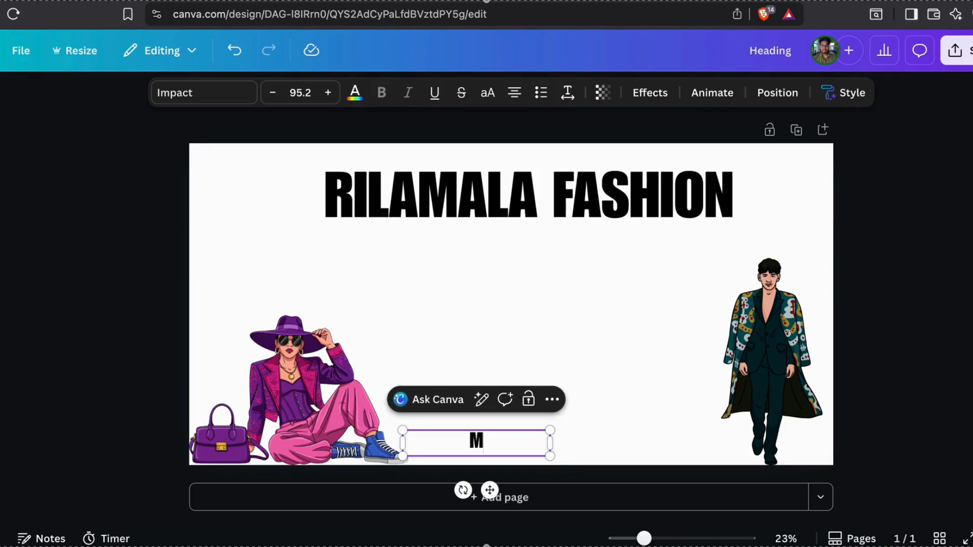
pyautogui.write('IDNAPORE')
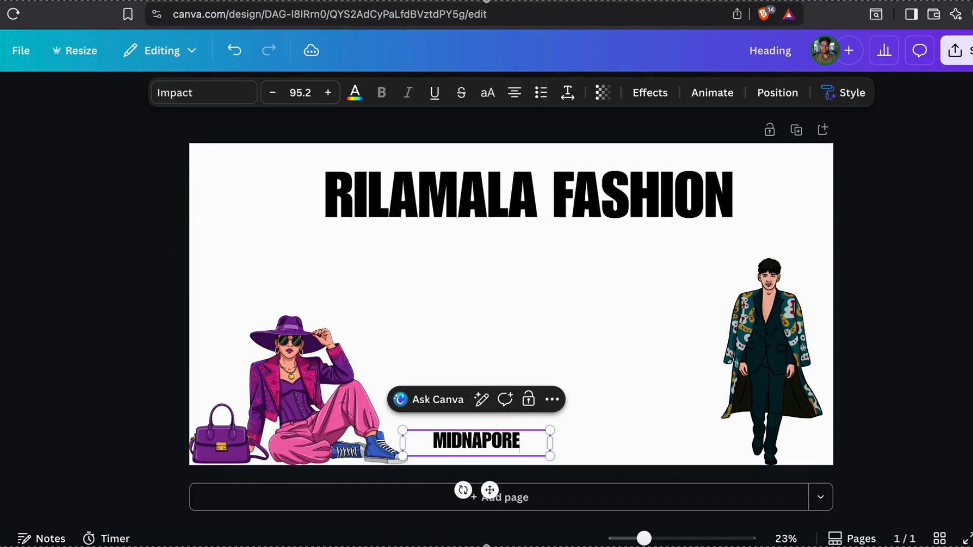
pyautogui.click(592, 404)
pyautogui.moveTo(518, 444); pyautogui.dragTo(631, 437)
# Copy it as a WEST BENGAL label and line both labels up below the heading
pyautogui.click(510, 400)
pyautogui.doubleClick(599, 436)
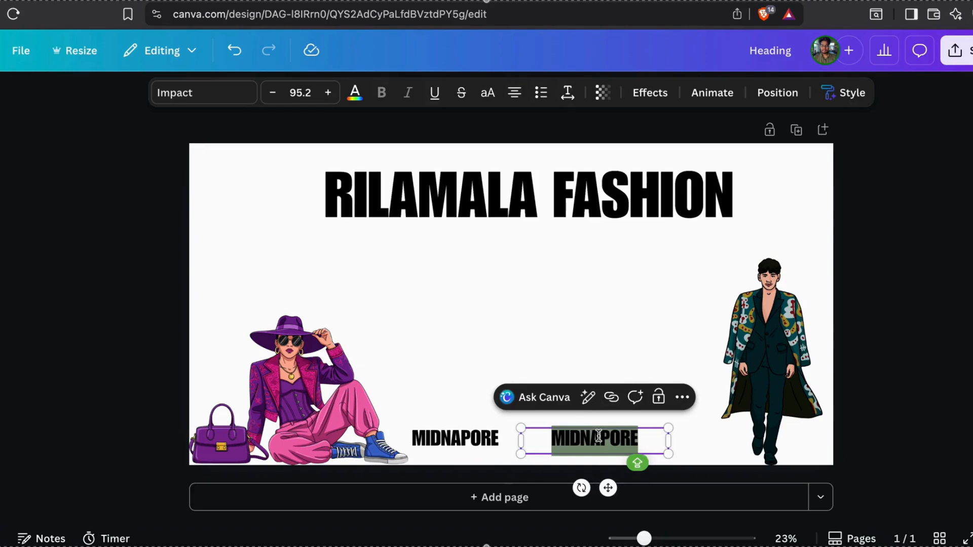
pyautogui.write('CO')
pyautogui.press('BackSpace')
pyautogui.press('BackSpace')
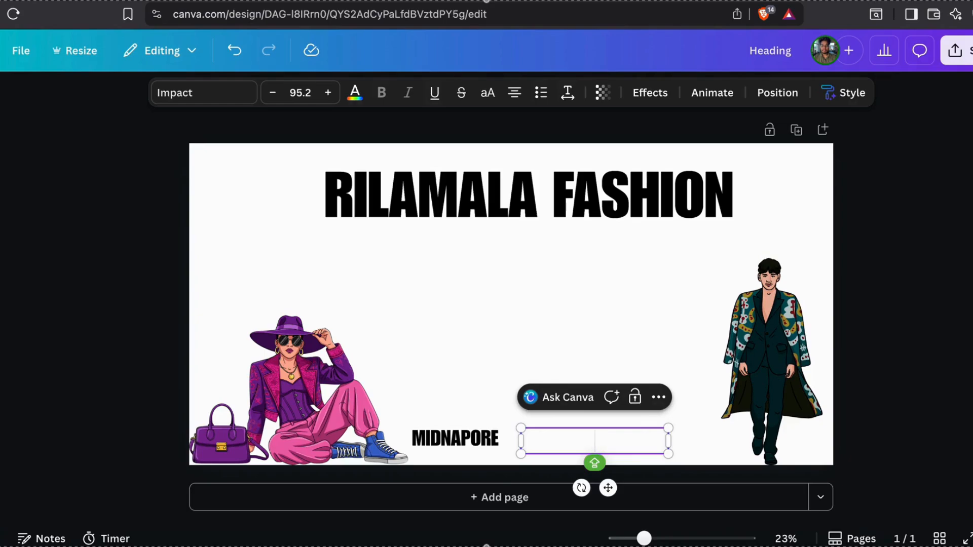
pyautogui.write('WE')
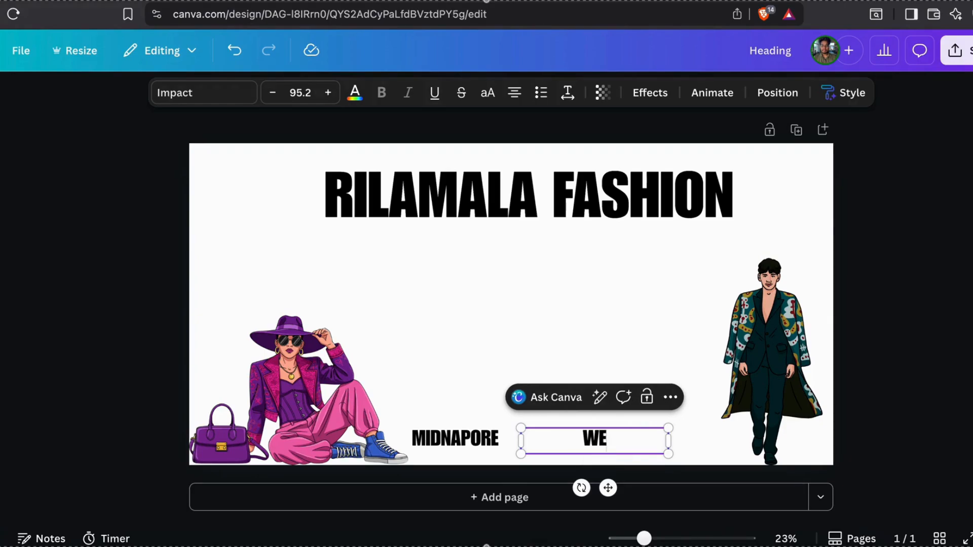
pyautogui.write('ST BENGAL')
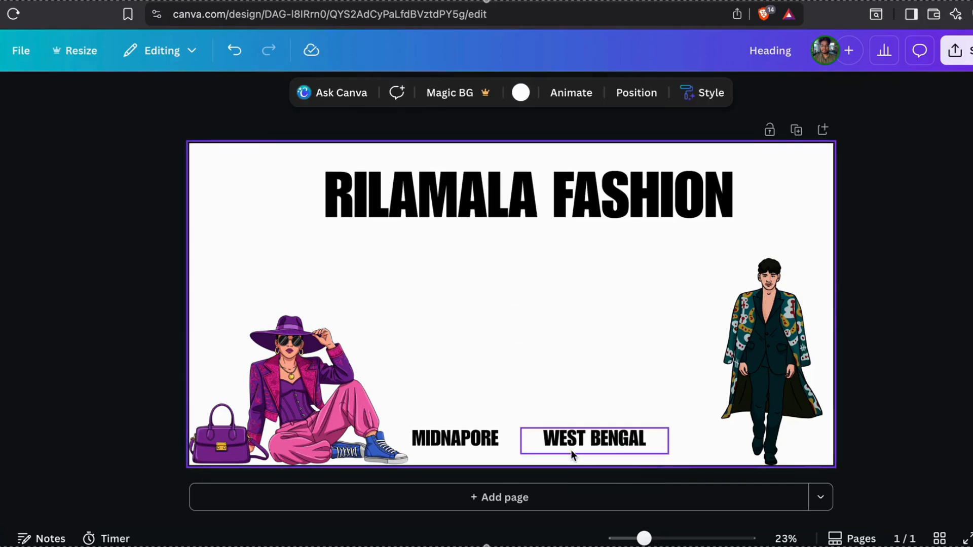
pyautogui.moveTo(571, 454); pyautogui.dragTo(631, 430)
pyautogui.moveTo(475, 441); pyautogui.dragTo(382, 279)
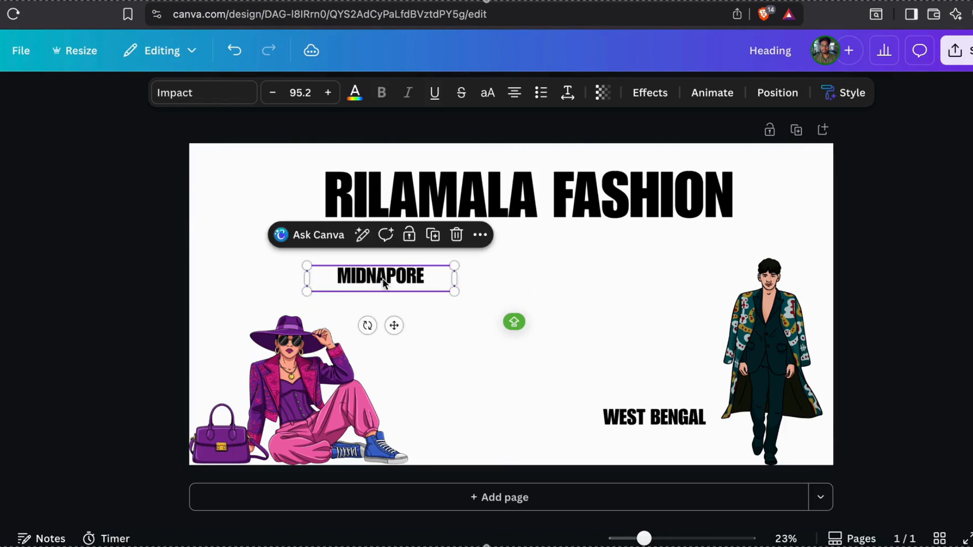
pyautogui.moveTo(676, 412); pyautogui.dragTo(678, 273)
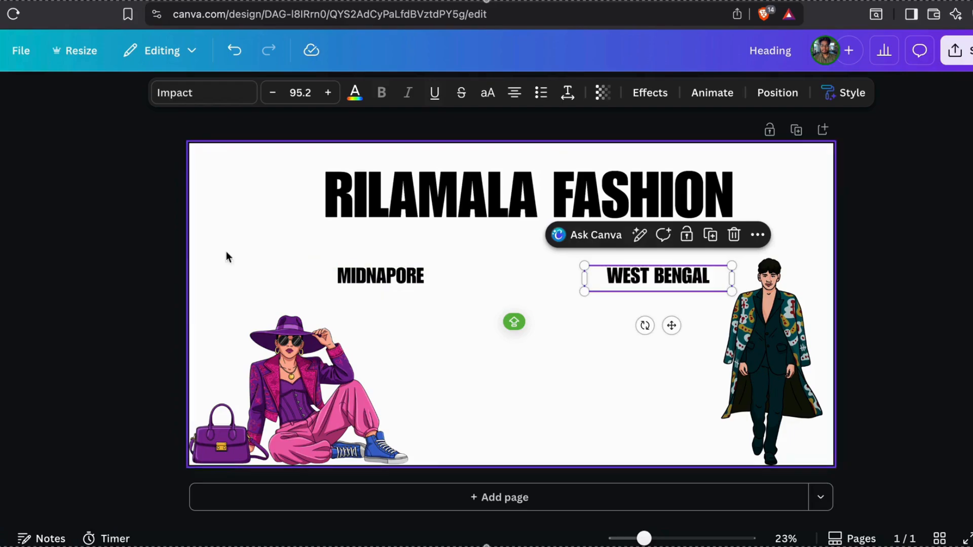
# Search Elements for 'contact us' and browse all graphics results
pyautogui.moveTo(1, 160)
pyautogui.click(102, 120)
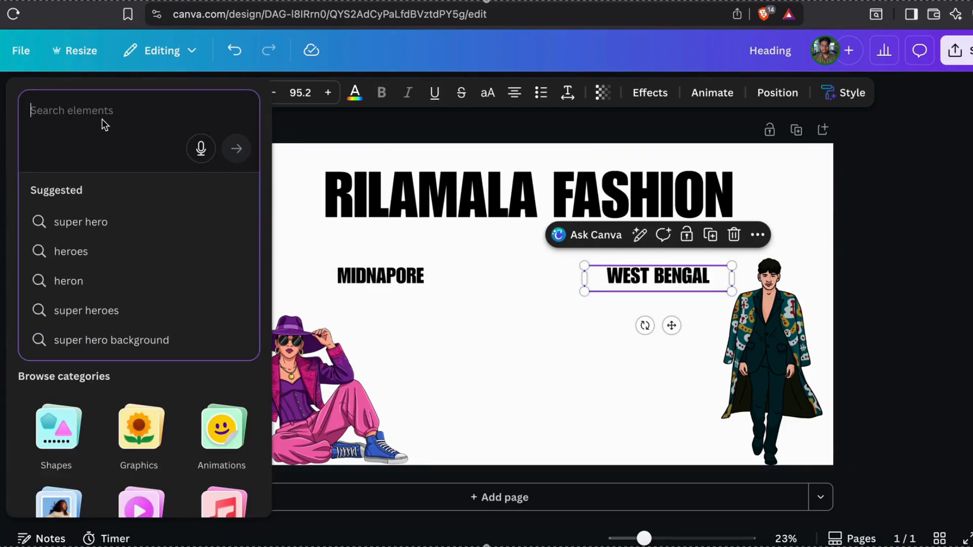
pyautogui.write('coNT')
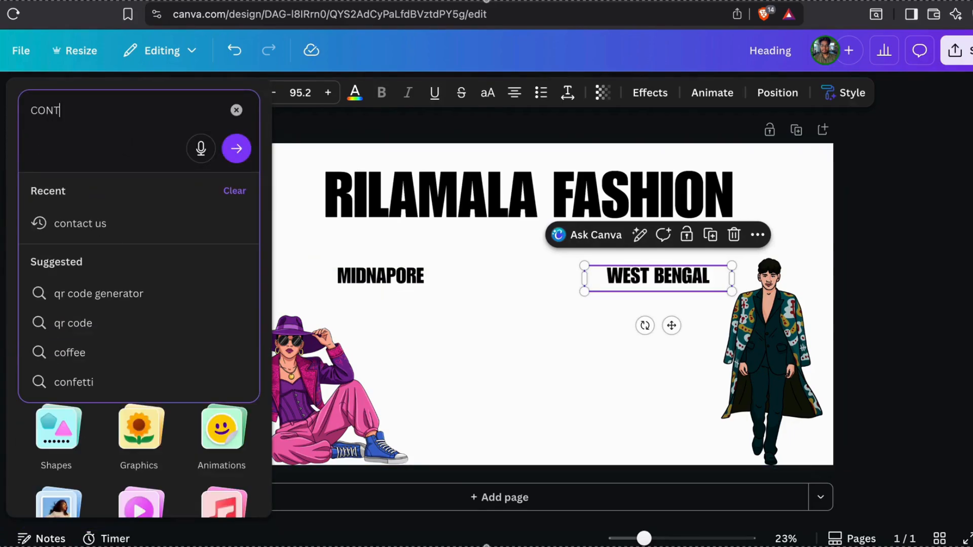
pyautogui.write('ACT')
pyautogui.click(116, 234)
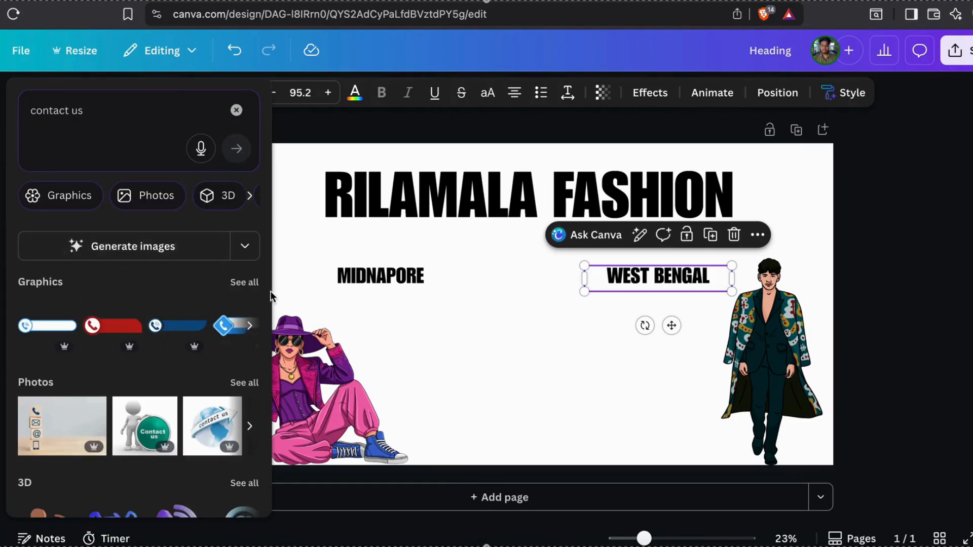
pyautogui.click(244, 282)
pyautogui.scroll(-5, 172, 354)
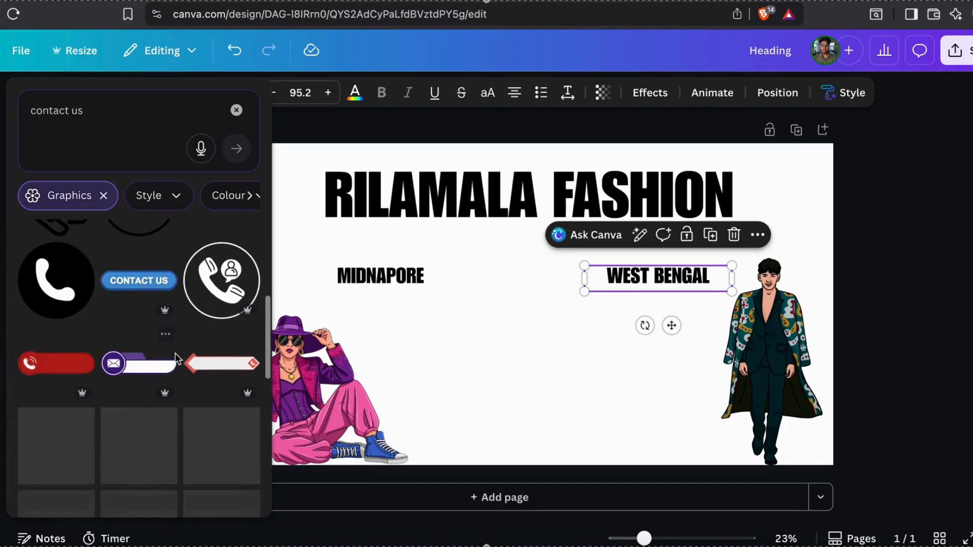
pyautogui.scroll(-3, 176, 357)
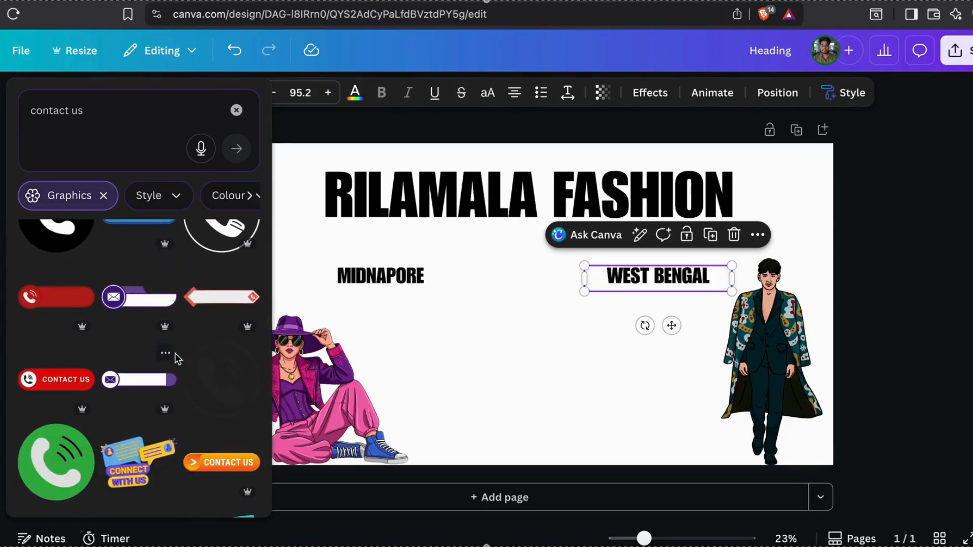
pyautogui.scroll(3, 121, 374)
# Add the black phone circle, shrunk small near the banner's bottom centre
pyautogui.click(55, 268)
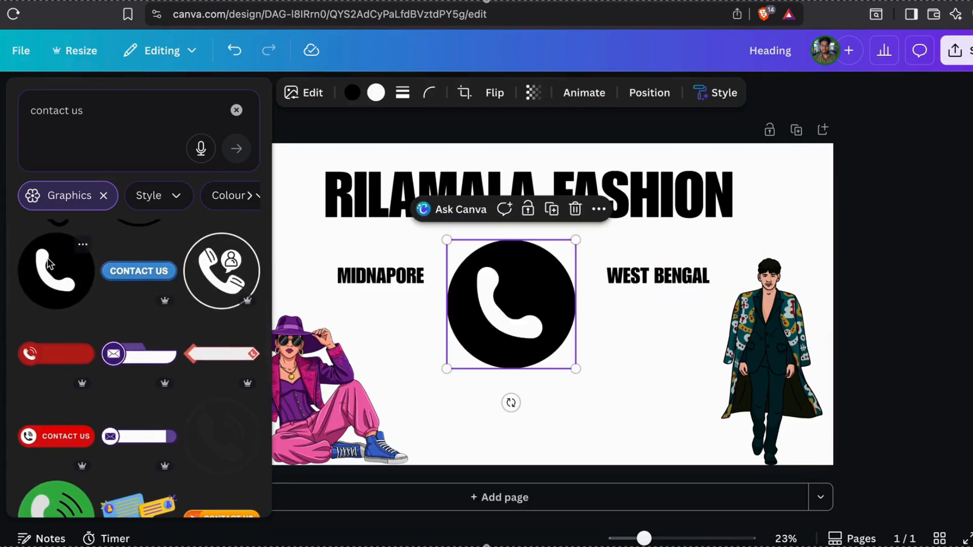
pyautogui.moveTo(576, 240); pyautogui.dragTo(490, 327)
pyautogui.moveTo(467, 361); pyautogui.dragTo(424, 430)
pyautogui.moveTo(454, 390); pyautogui.dragTo(439, 407)
pyautogui.click(374, 276)
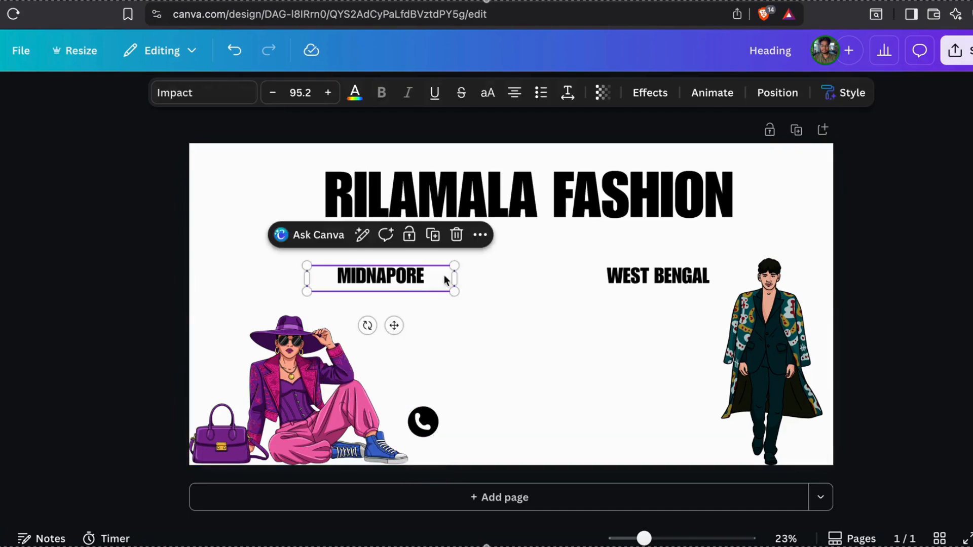
# Turn a MIDNAPORE copy into a placeholder phone number aligned beside the phone icon
pyautogui.click(428, 237)
pyautogui.moveTo(406, 277); pyautogui.dragTo(522, 421)
pyautogui.doubleClick(524, 416)
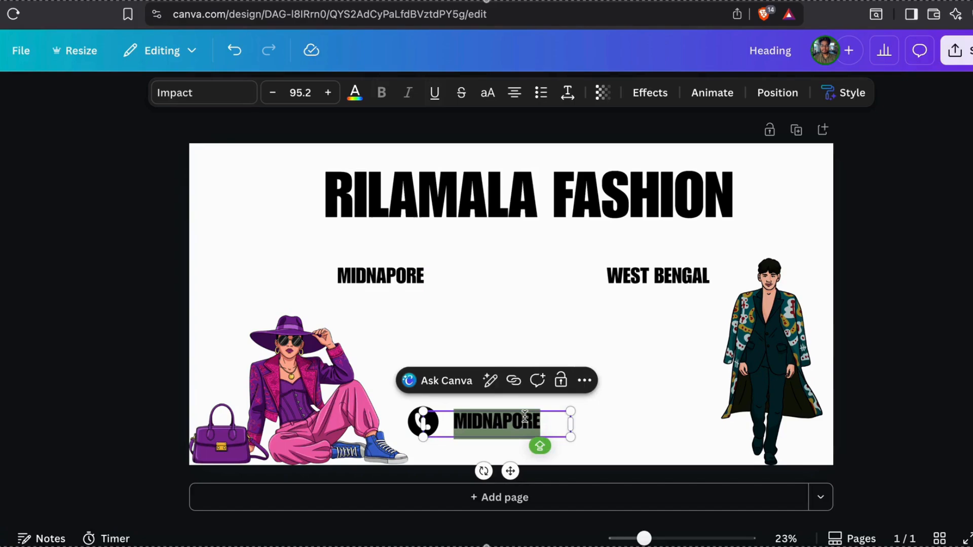
pyautogui.write('1234567890')
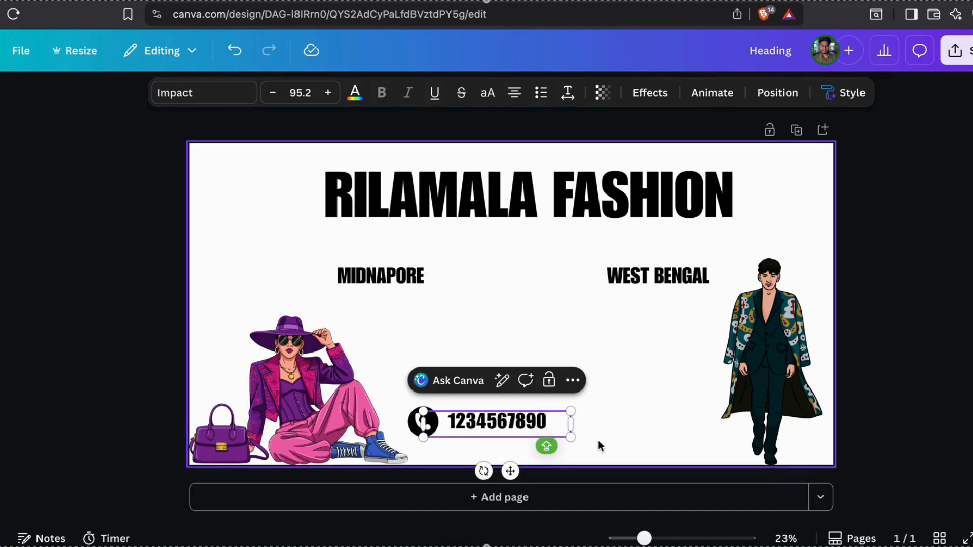
pyautogui.moveTo(567, 424); pyautogui.dragTo(613, 425)
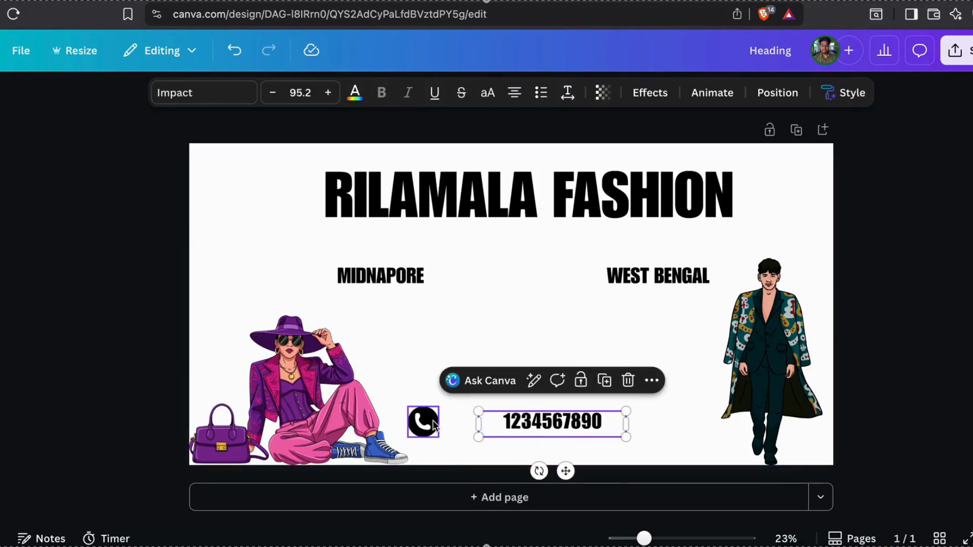
pyautogui.moveTo(433, 422); pyautogui.dragTo(480, 418)
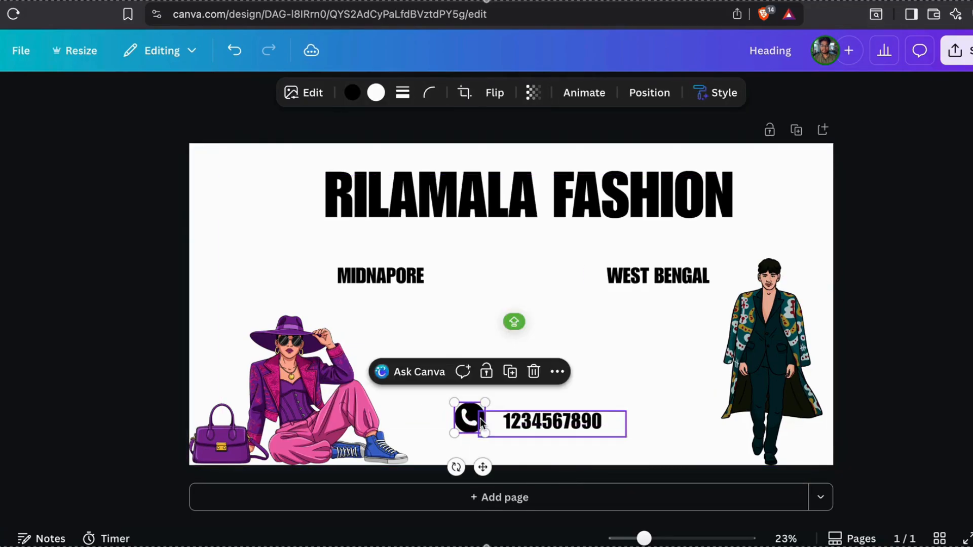
pyautogui.click(529, 274)
pyautogui.click(379, 276)
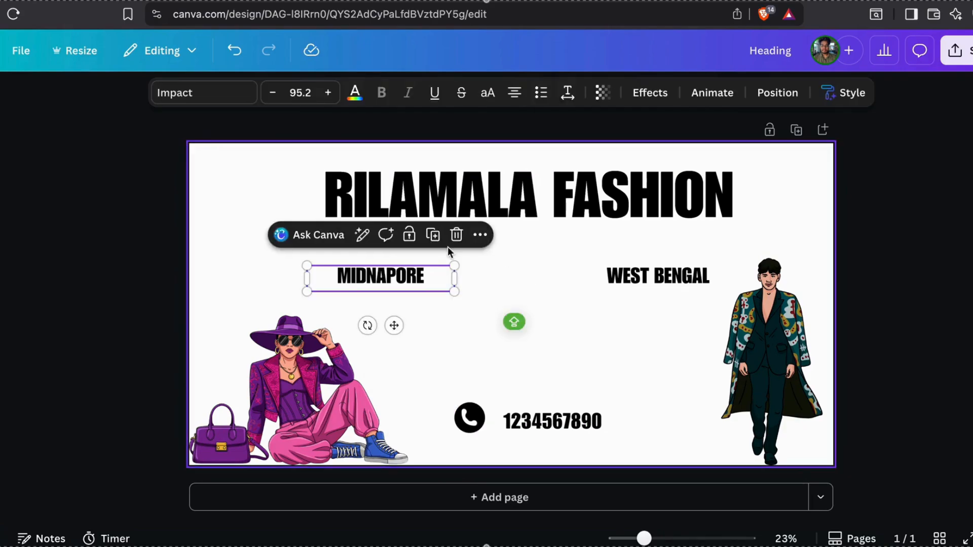
# Duplicate the MIDNAPORE label, move the copy between the labels, and retype it as 'NEAR DVC MORE'
pyautogui.click(433, 235)
pyautogui.moveTo(424, 283); pyautogui.dragTo(558, 278)
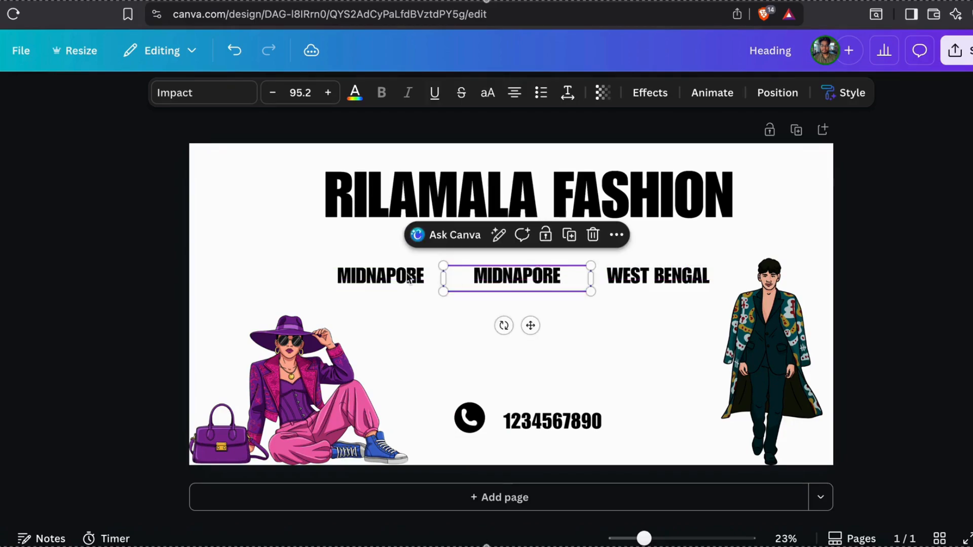
pyautogui.doubleClick(509, 277)
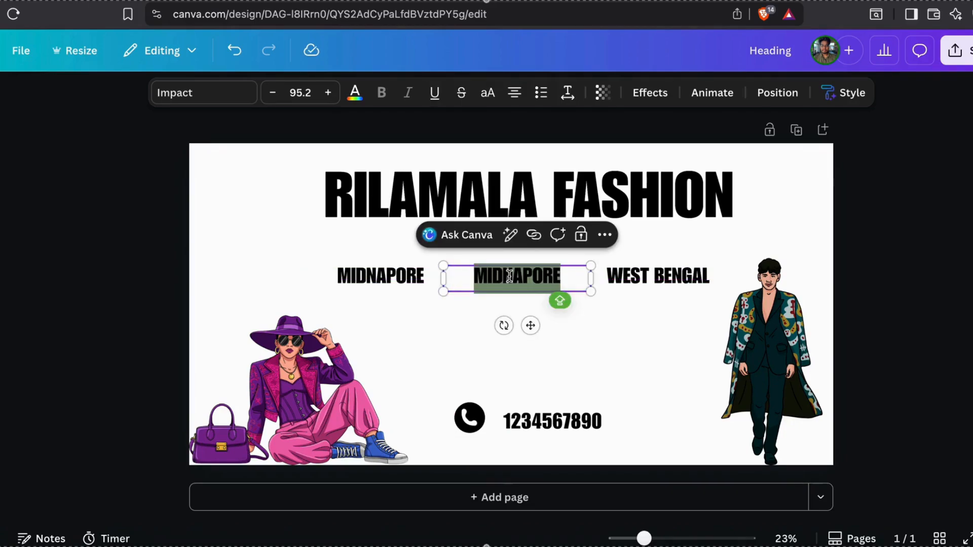
pyautogui.write('C')
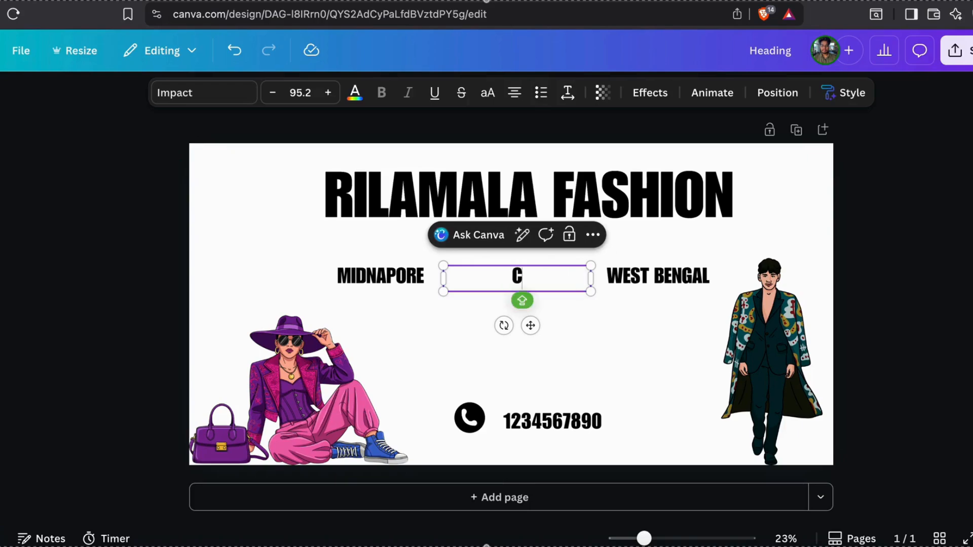
pyautogui.write('O')
pyautogui.press('BackSpace')
pyautogui.press('BackSpace')
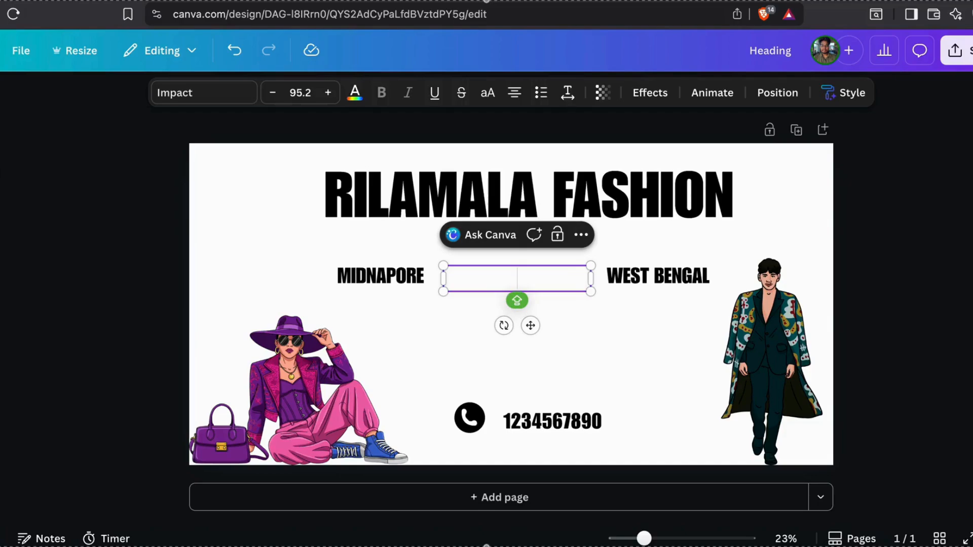
pyautogui.write('NEAR')
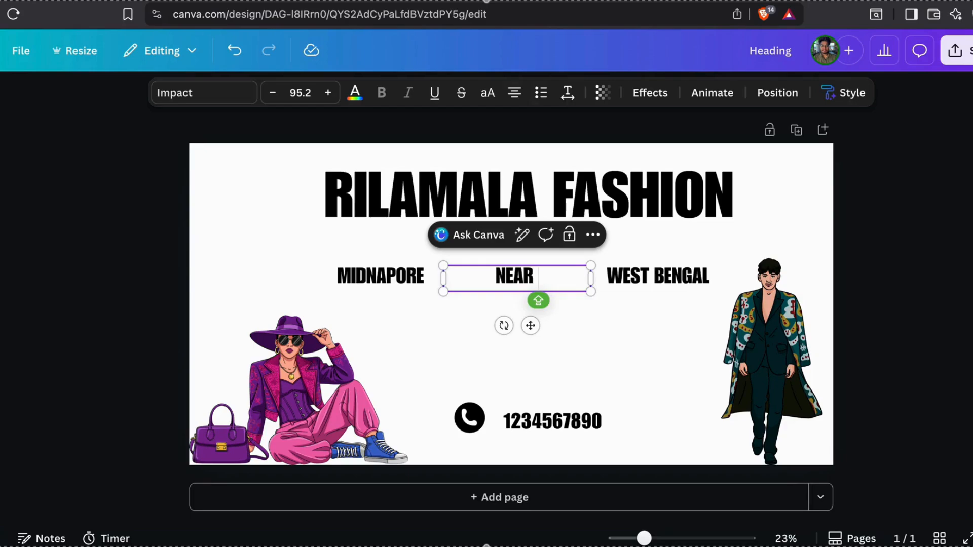
pyautogui.write(' DVC')
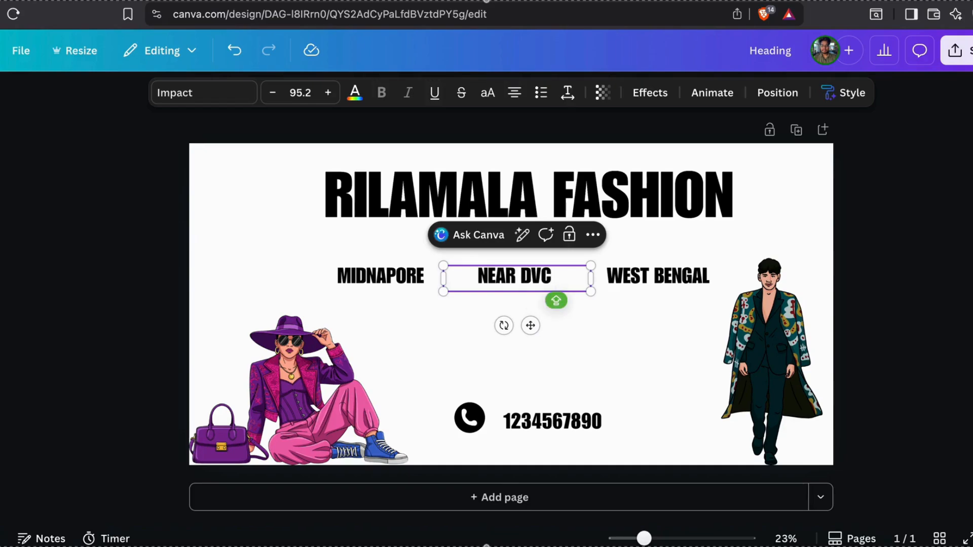
pyautogui.write(' MORE')
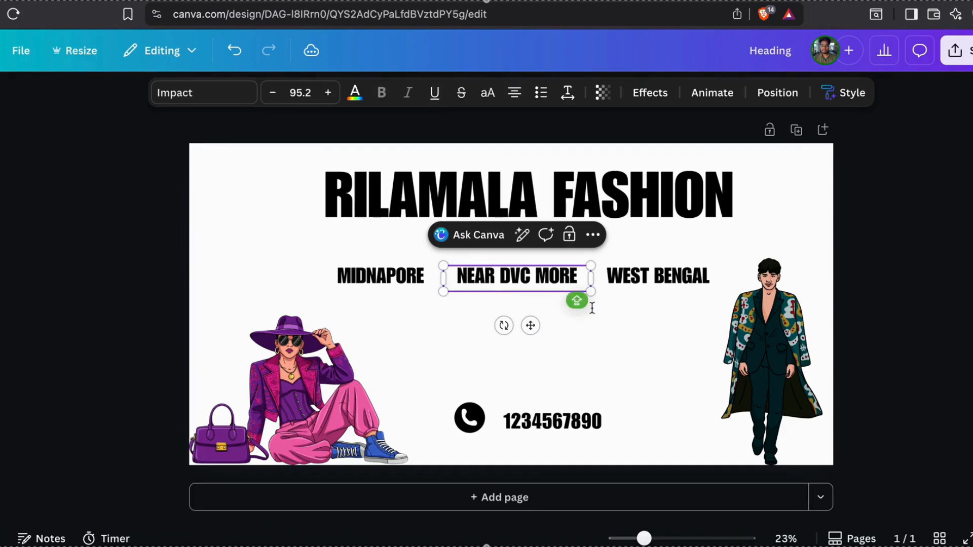
pyautogui.click(633, 332)
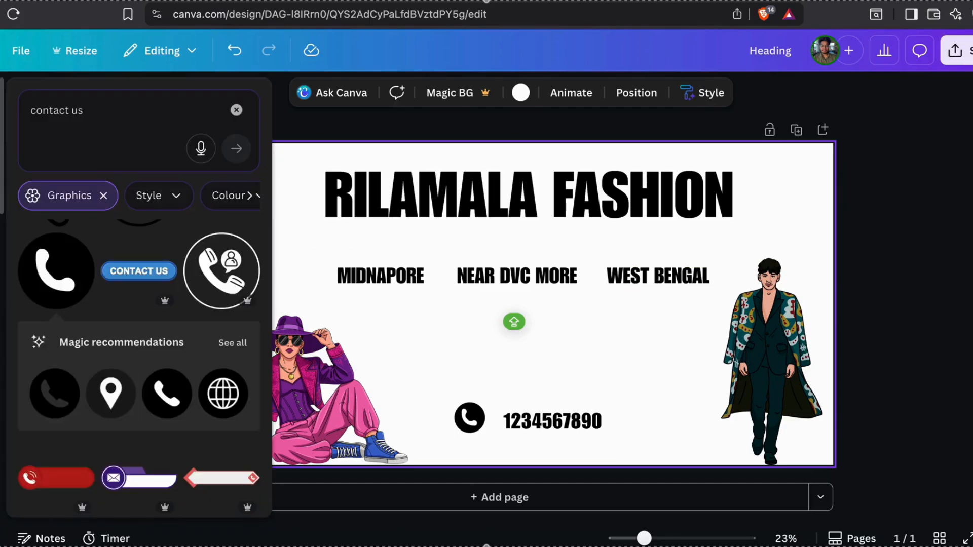
# Shrink the first phone icon, move its number closer, and reduce the number's font size
pyautogui.click(467, 430)
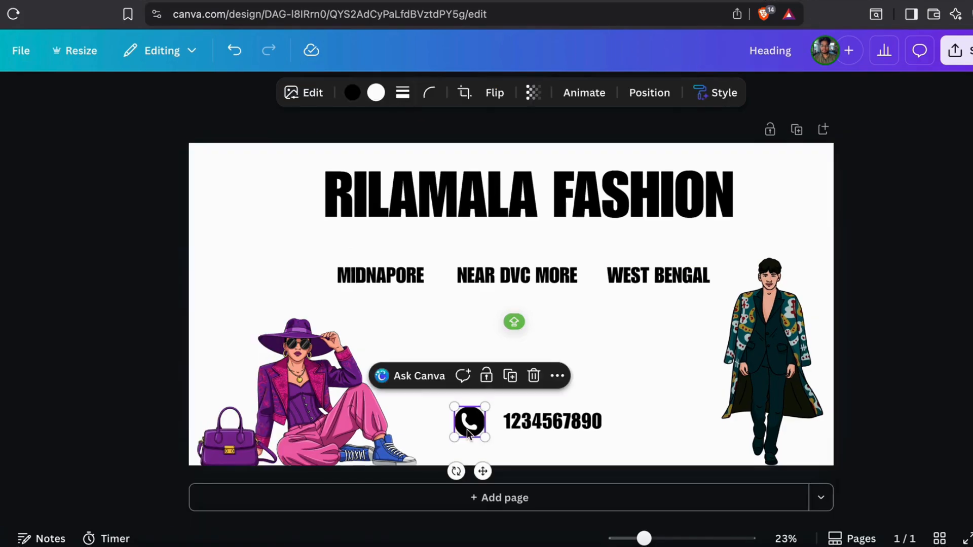
pyautogui.click(512, 382)
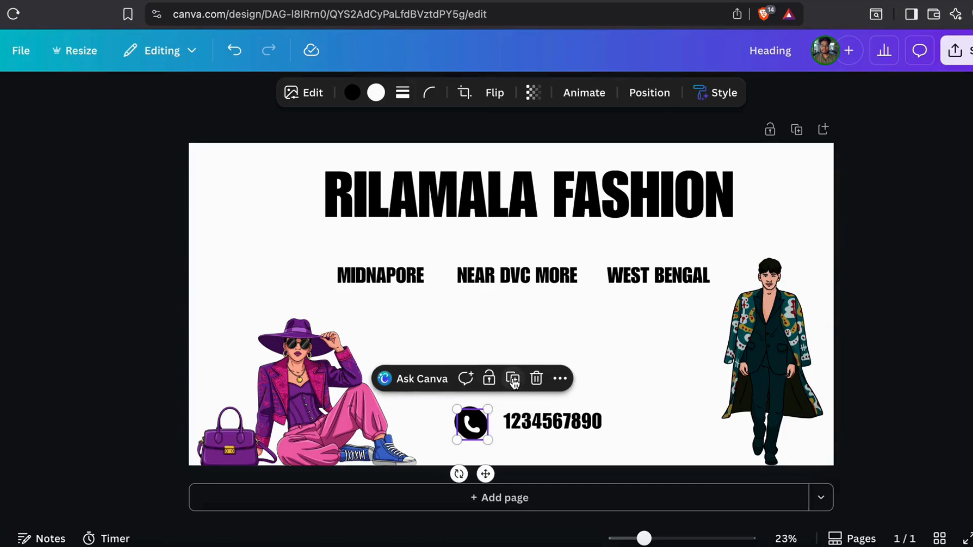
pyautogui.moveTo(475, 421); pyautogui.dragTo(476, 450)
pyautogui.click(481, 427)
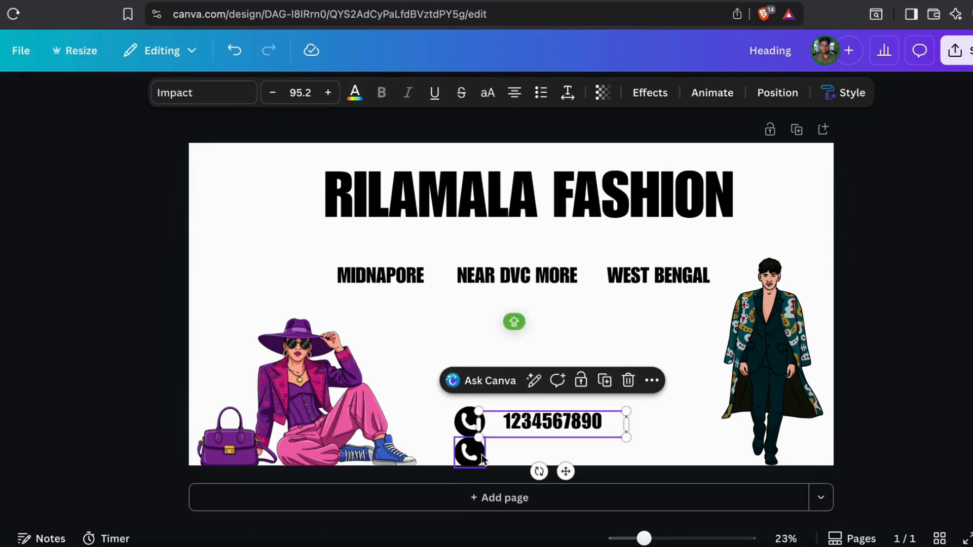
pyautogui.click(467, 428)
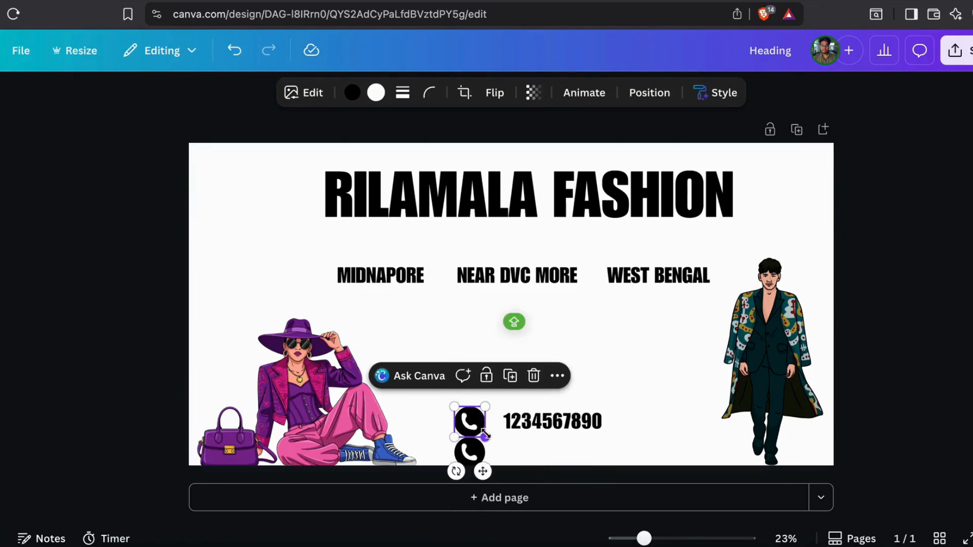
pyautogui.moveTo(484, 434); pyautogui.dragTo(483, 434)
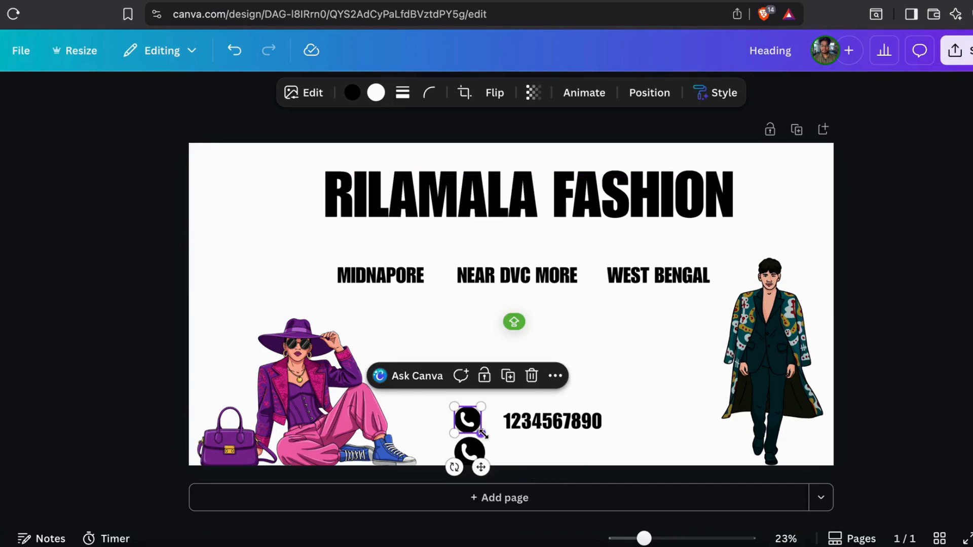
pyautogui.click(482, 452)
pyautogui.click(531, 404)
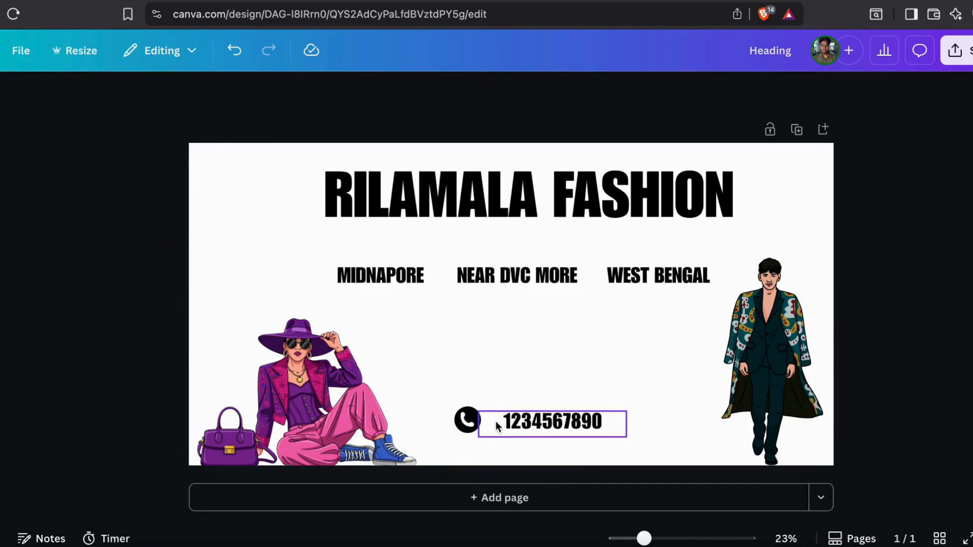
pyautogui.click(542, 428)
pyautogui.moveTo(541, 426); pyautogui.dragTo(533, 422)
pyautogui.click(273, 92)
pyautogui.click(273, 93)
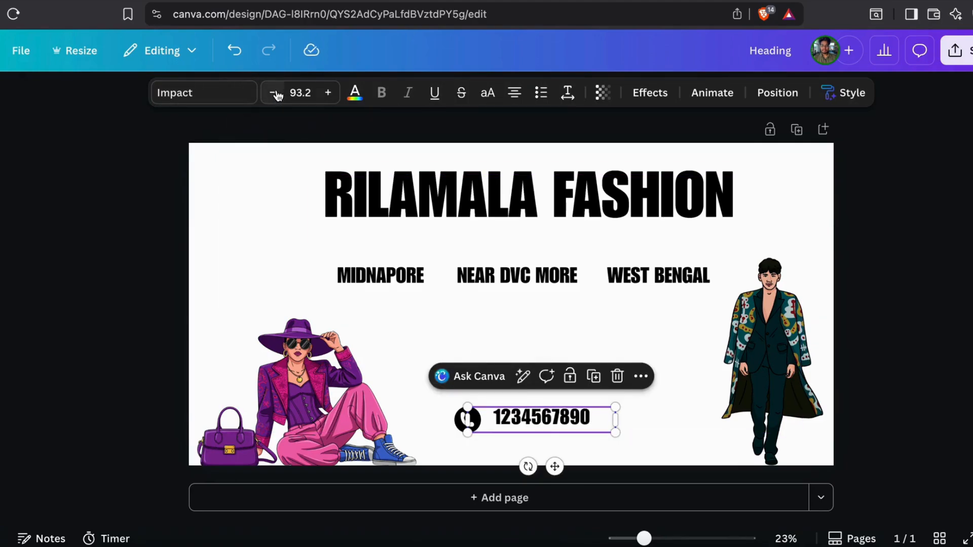
pyautogui.click(272, 93)
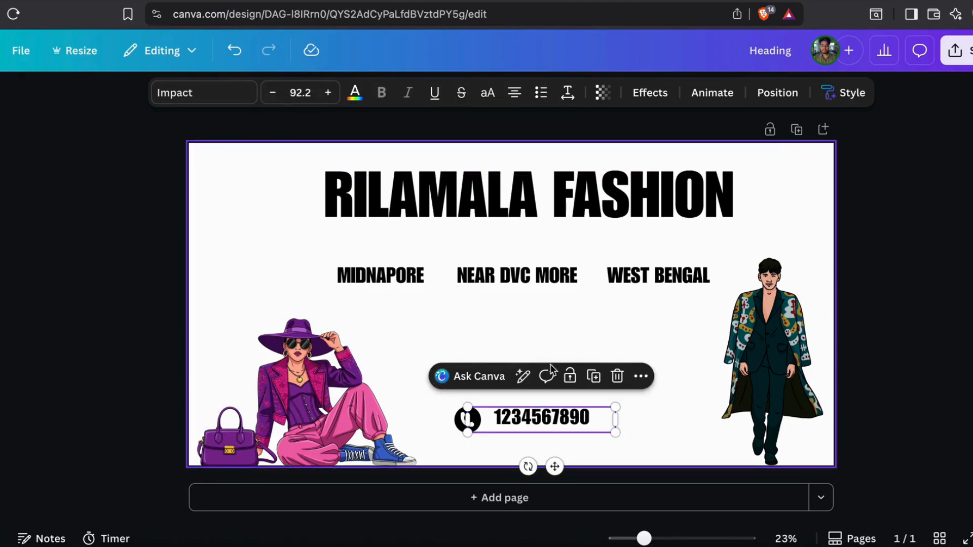
pyautogui.click(474, 424)
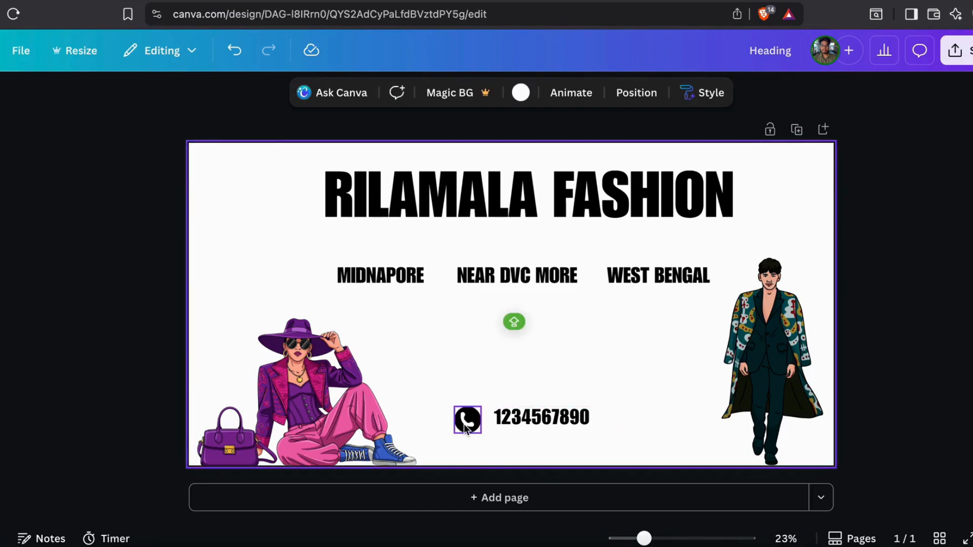
pyautogui.click(467, 421)
pyautogui.click(509, 377)
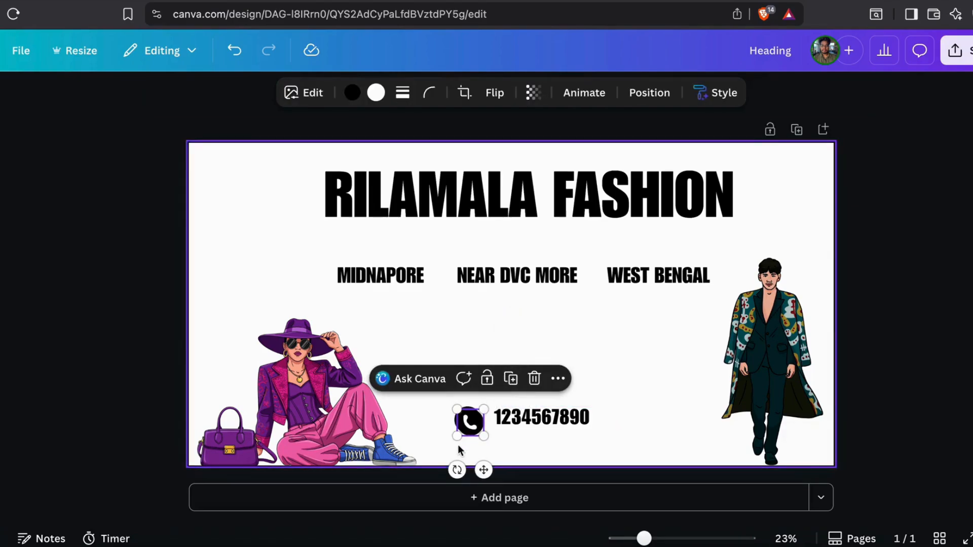
pyautogui.moveTo(468, 427); pyautogui.dragTo(467, 457)
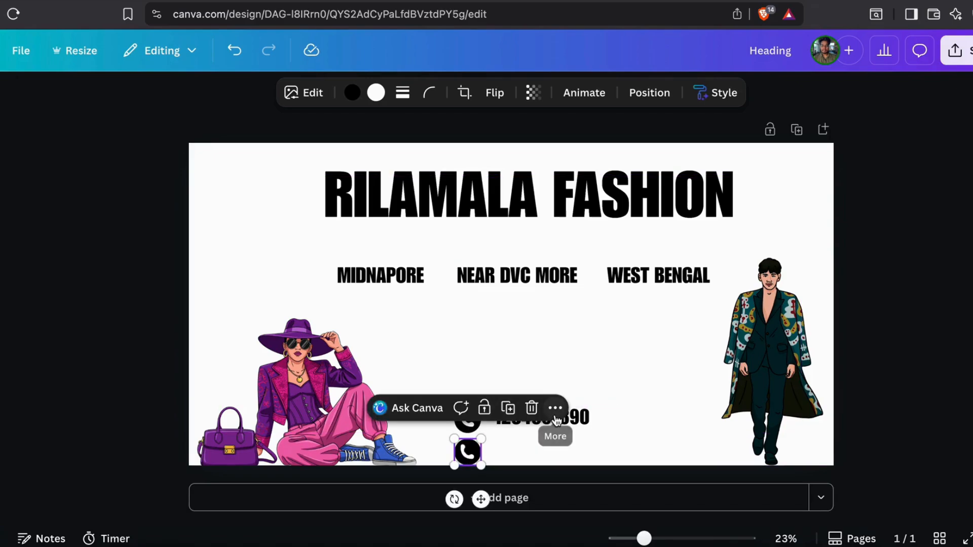
pyautogui.click(573, 423)
pyautogui.click(595, 380)
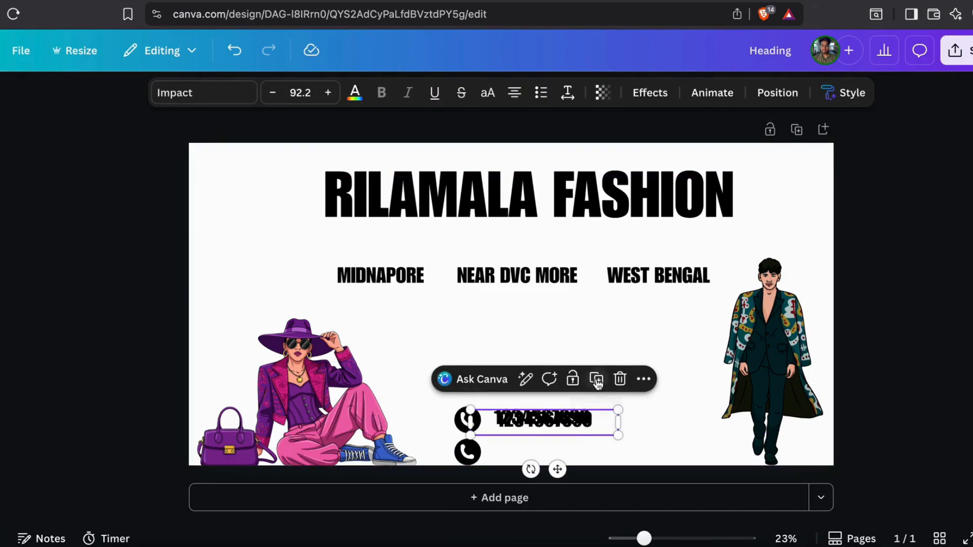
pyautogui.moveTo(564, 427); pyautogui.dragTo(564, 455)
pyautogui.click(680, 441)
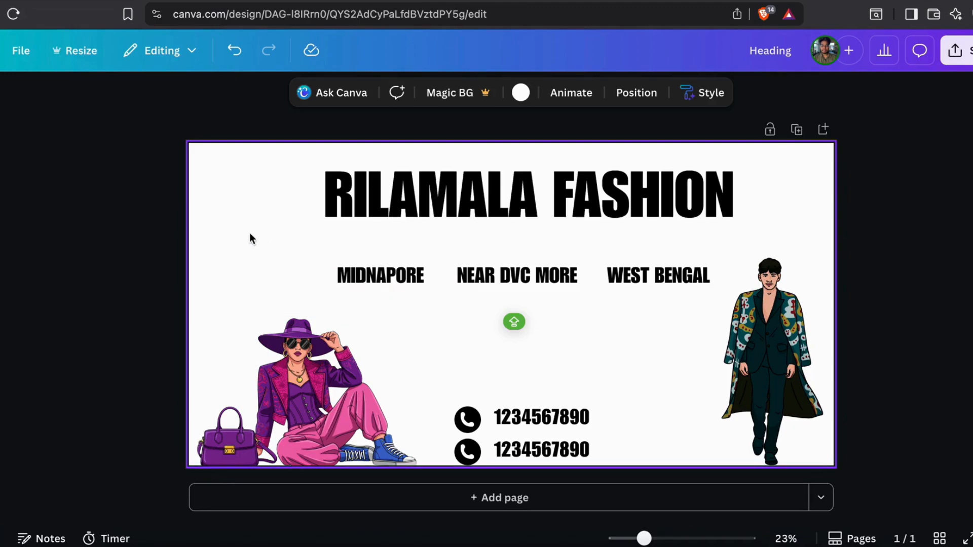
# Replace the old 'contact us' search with 'BORDER', refine it with 'CONE', and filter to Graphics
pyautogui.click(487, 194)
pyautogui.click(202, 208)
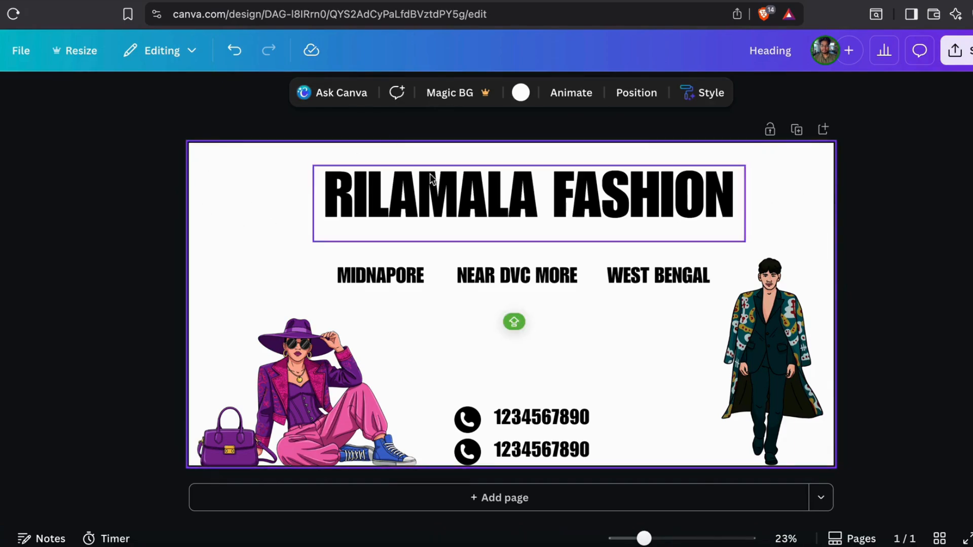
pyautogui.moveTo(1, 161)
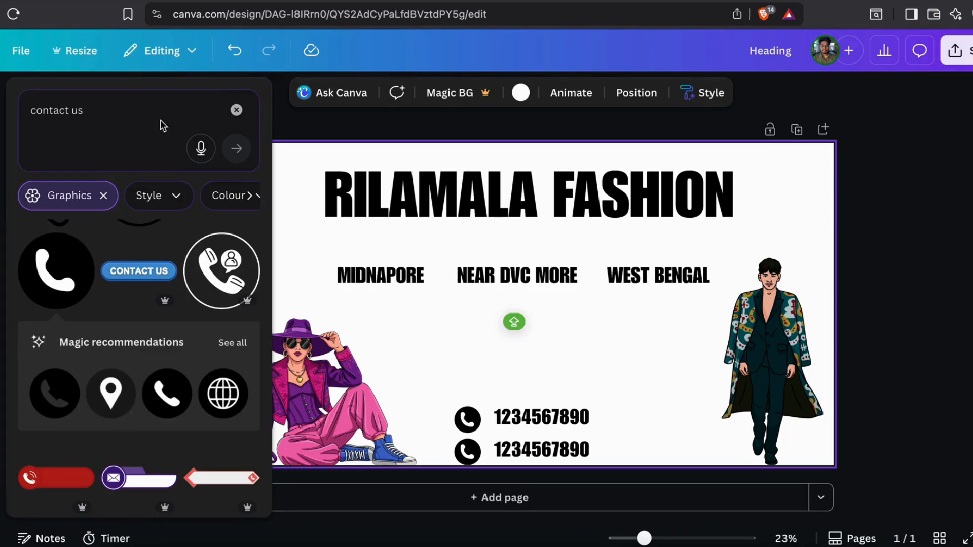
pyautogui.click(236, 110)
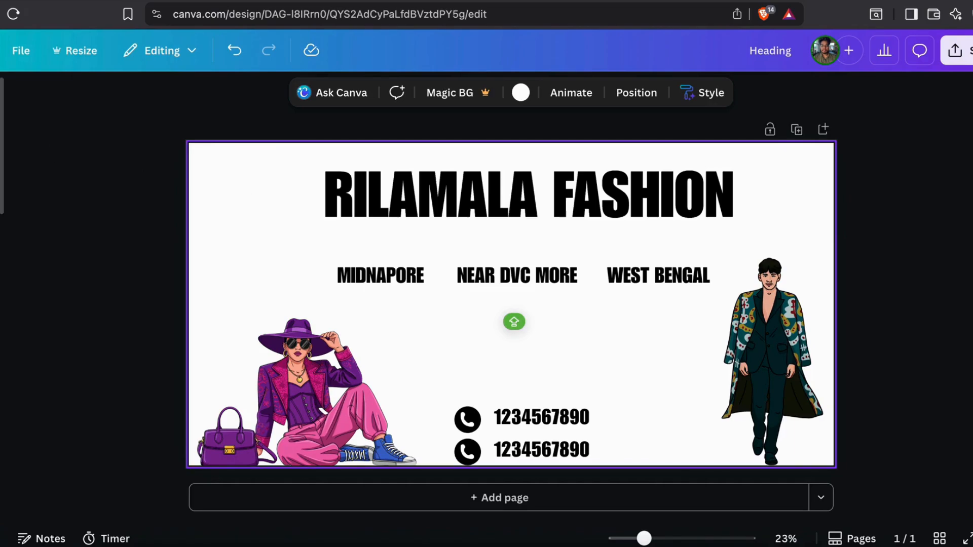
pyautogui.moveTo(2, 147)
pyautogui.click(82, 109)
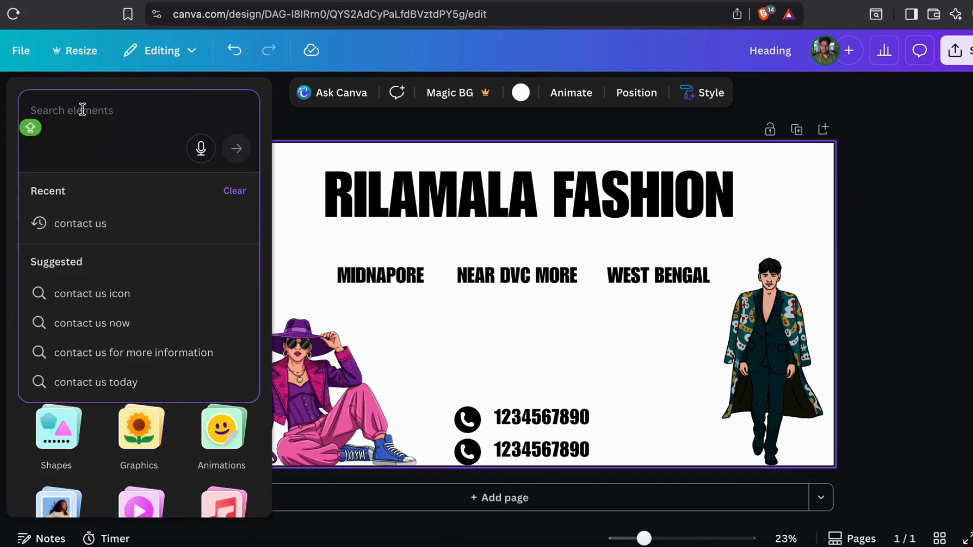
pyautogui.write('B')
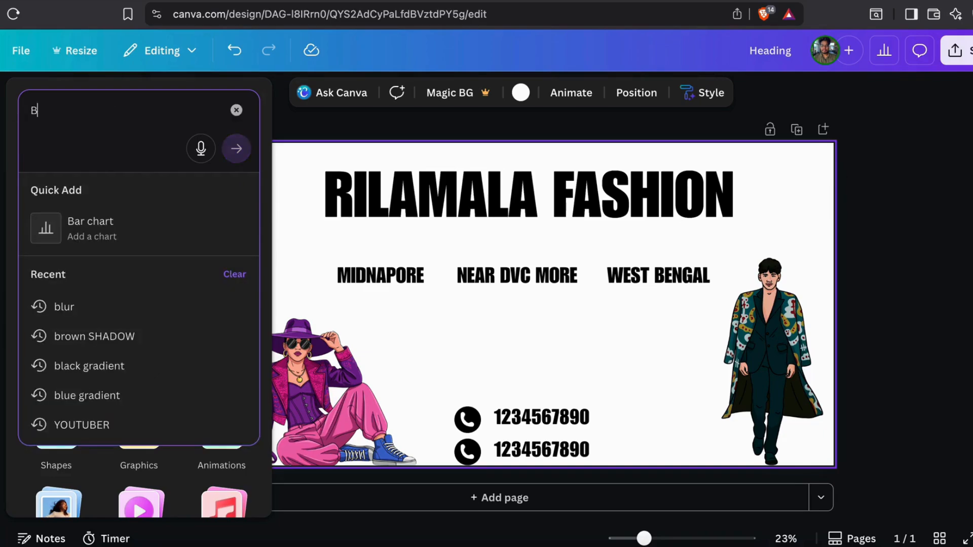
pyautogui.write('ORDER')
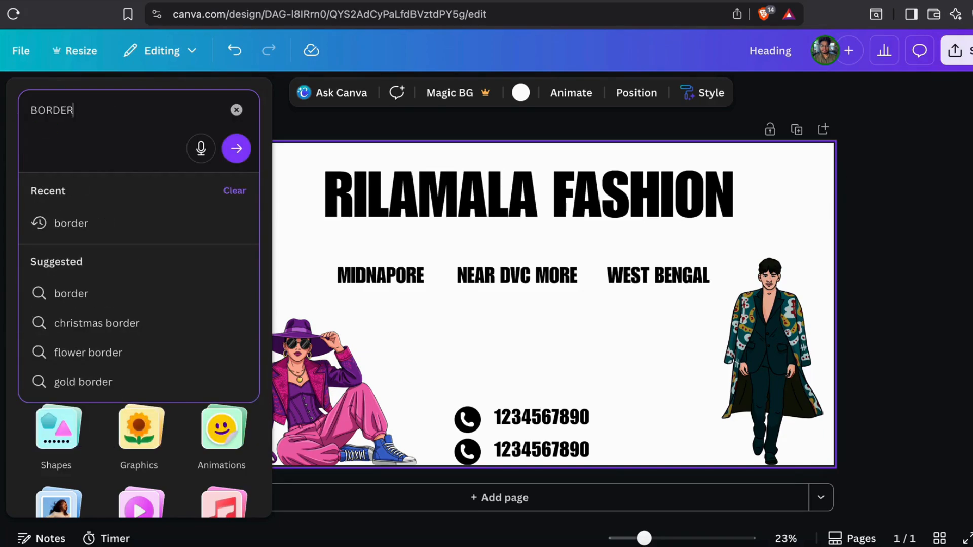
pyautogui.press('Return')
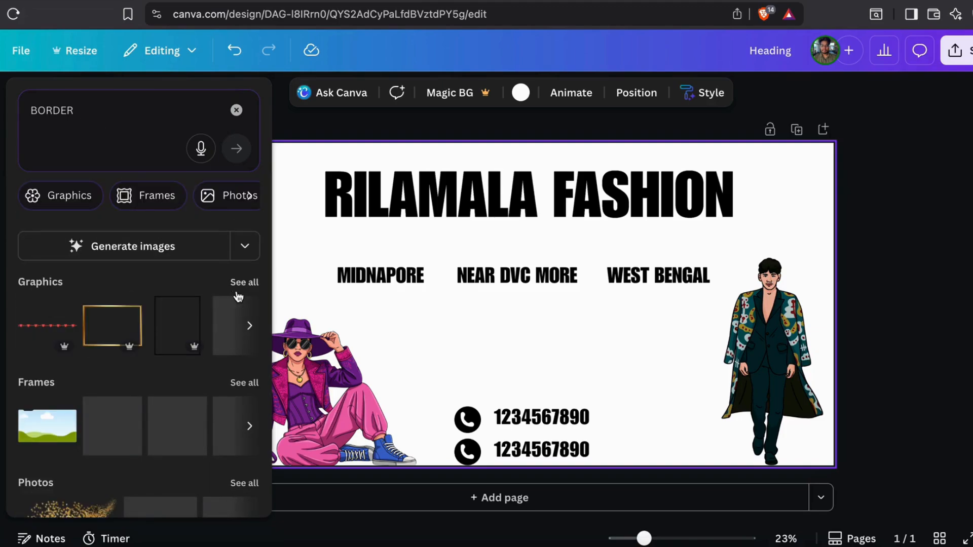
pyautogui.click(28, 115)
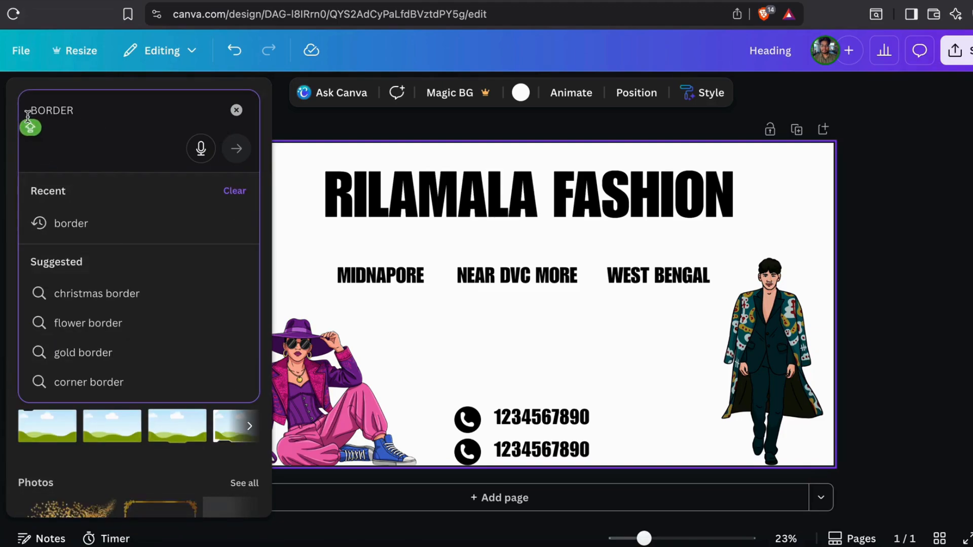
pyautogui.write('CONE')
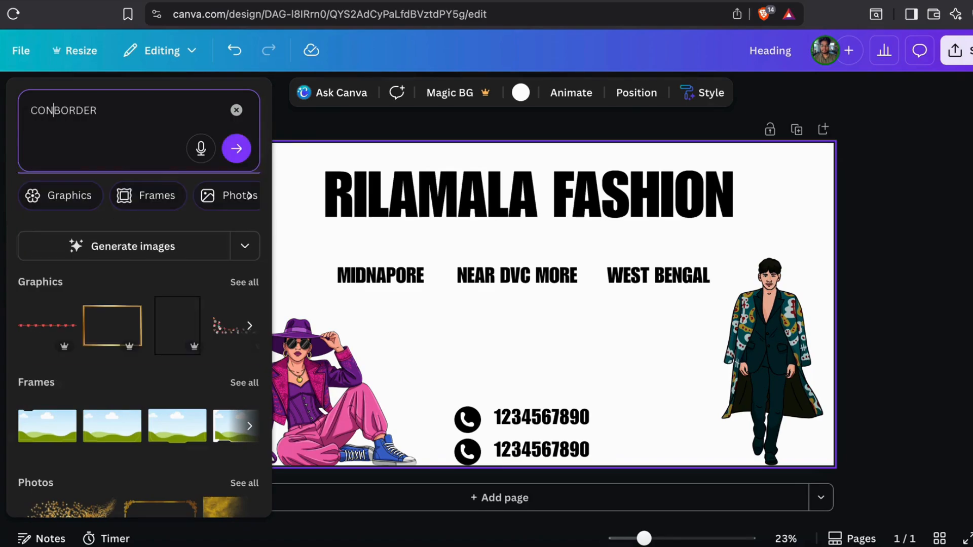
pyautogui.press('Return')
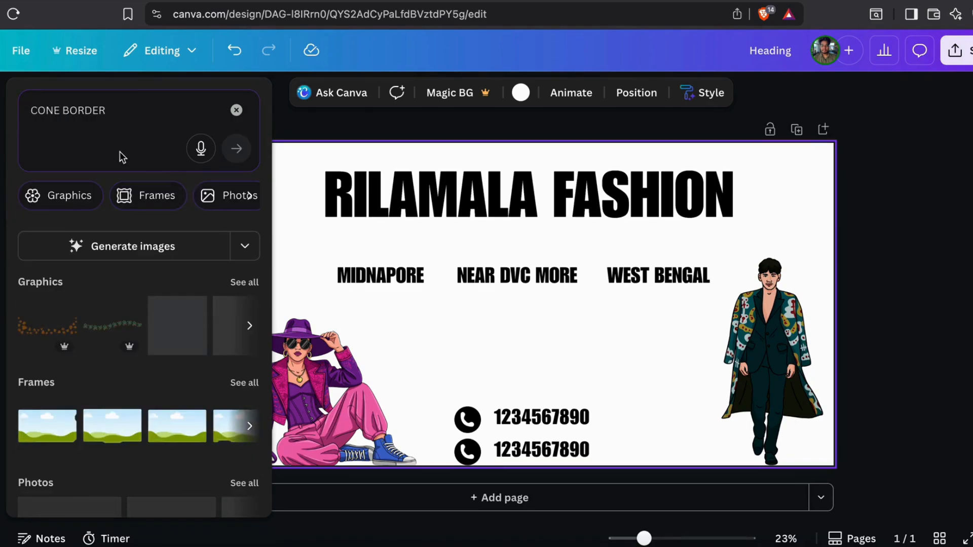
pyautogui.click(251, 281)
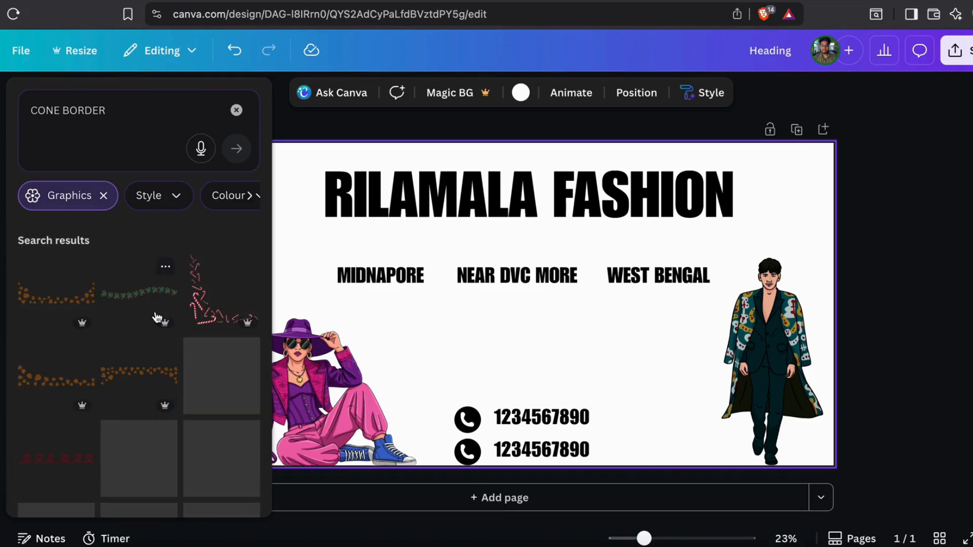
# Return the search to 'BORDER' and add the yellow triangle corner graphic from the results
pyautogui.scroll(-3, 156, 319)
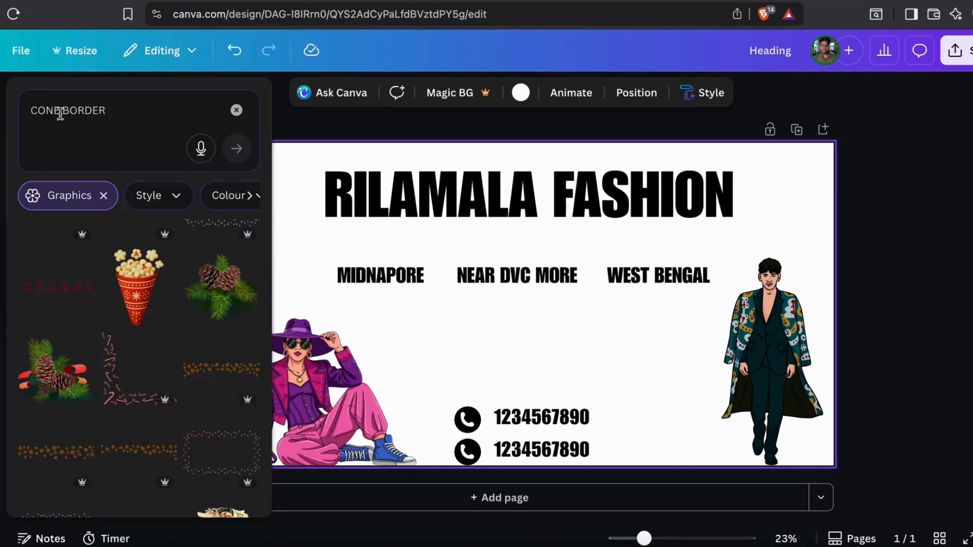
pyautogui.click(60, 113)
pyautogui.keyDown('shift'); pyautogui.click(28, 113); pyautogui.keyUp('shift')
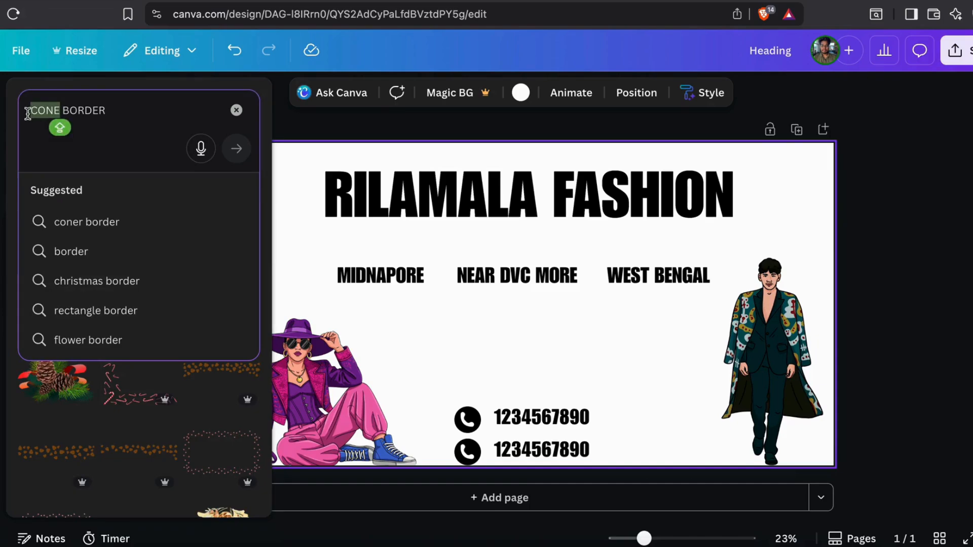
pyautogui.press('BackSpace')
pyautogui.press('Return')
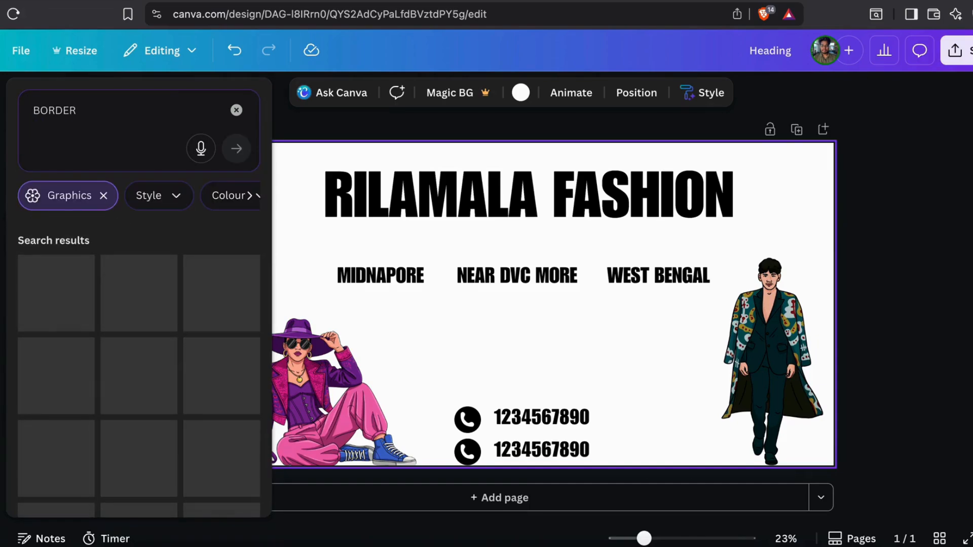
pyautogui.scroll(-2, 175, 337)
pyautogui.scroll(-5, 174, 337)
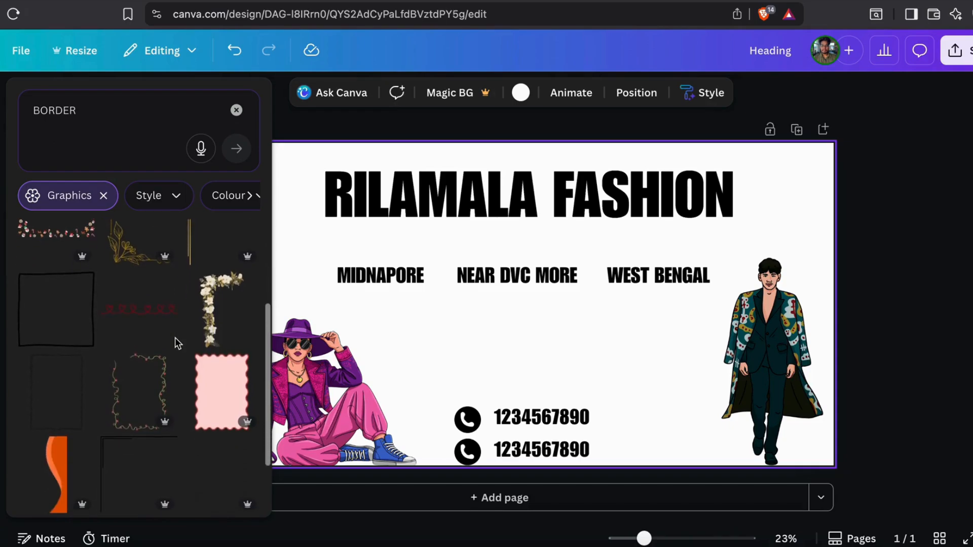
pyautogui.scroll(-5, 175, 338)
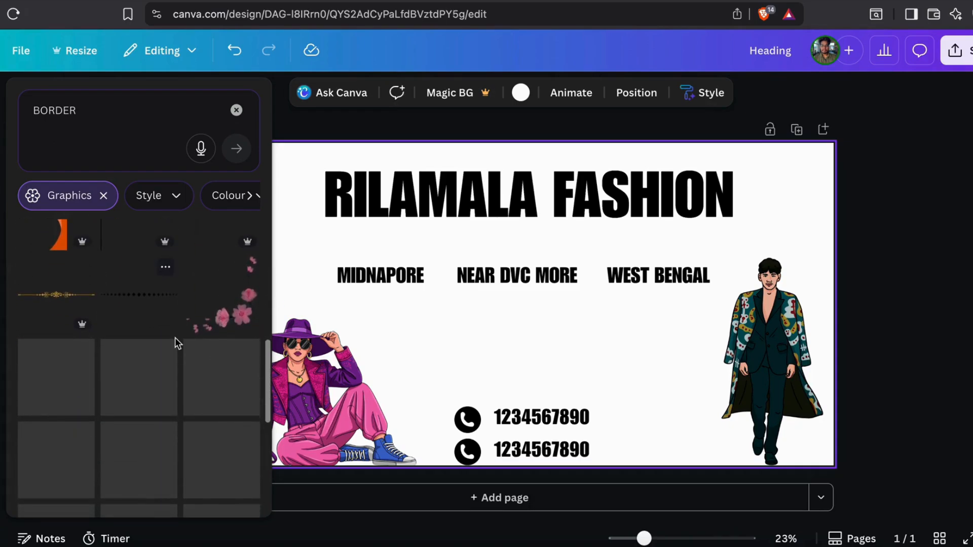
pyautogui.scroll(-3, 177, 345)
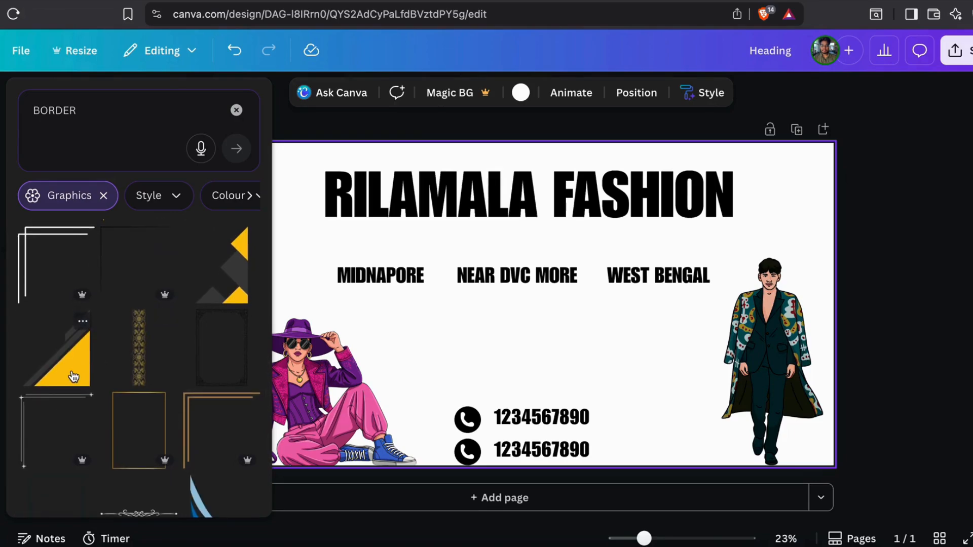
pyautogui.click(74, 376)
# Place the triangle graphic in the top-left corner, flipped horizontally and vertically, and resize it
pyautogui.moveTo(543, 339); pyautogui.dragTo(278, 238)
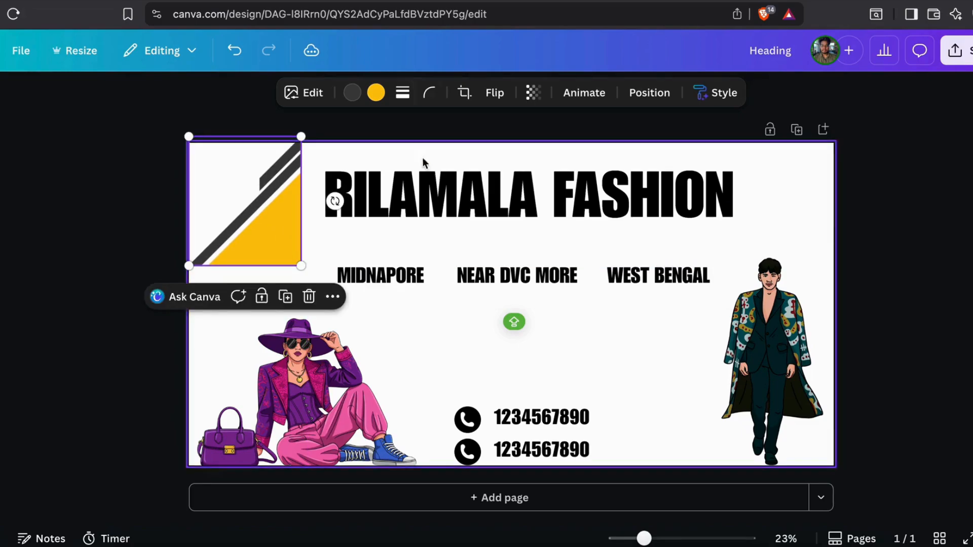
pyautogui.click(498, 100)
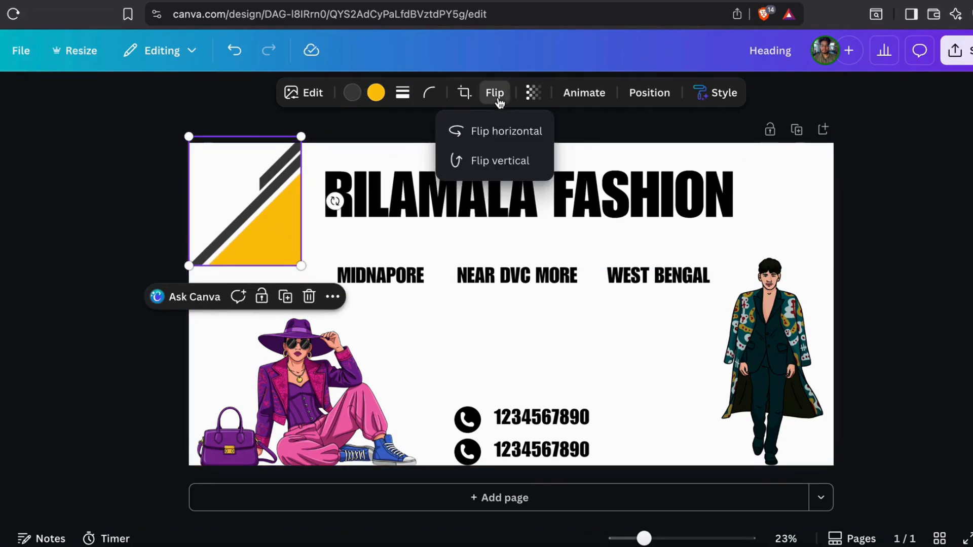
pyautogui.click(511, 131)
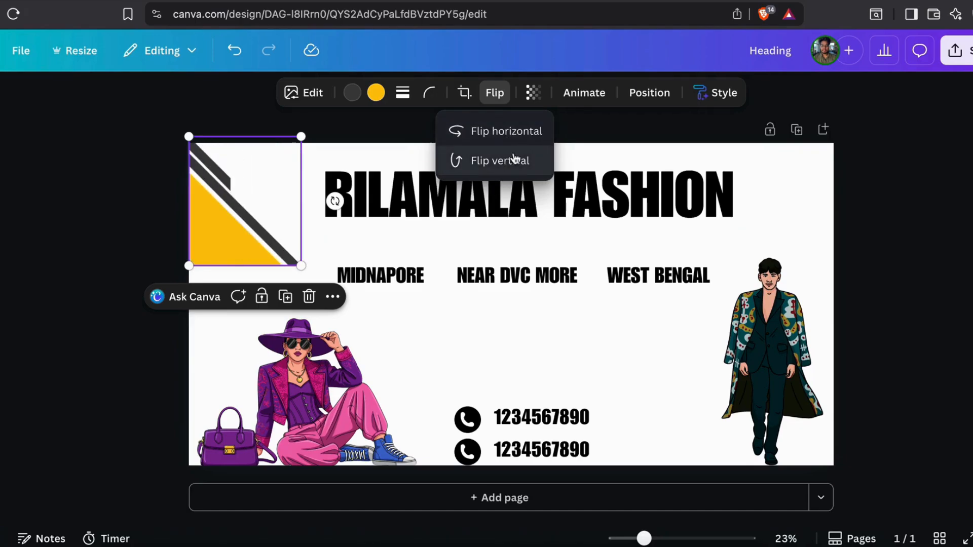
pyautogui.click(515, 160)
pyautogui.moveTo(267, 215)
pyautogui.mouseDown()
pyautogui.moveTo(305, 217)
pyautogui.moveTo(263, 220)
pyautogui.mouseUp()
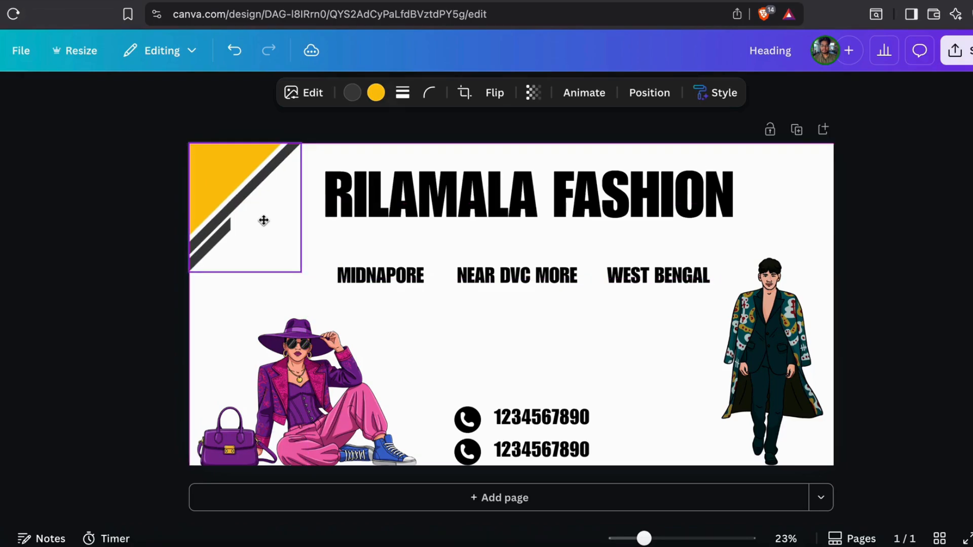
pyautogui.moveTo(301, 271); pyautogui.dragTo(798, 202)
# Duplicate the corner triangle and flip the copy horizontally for the top-right corner
pyautogui.click(269, 264)
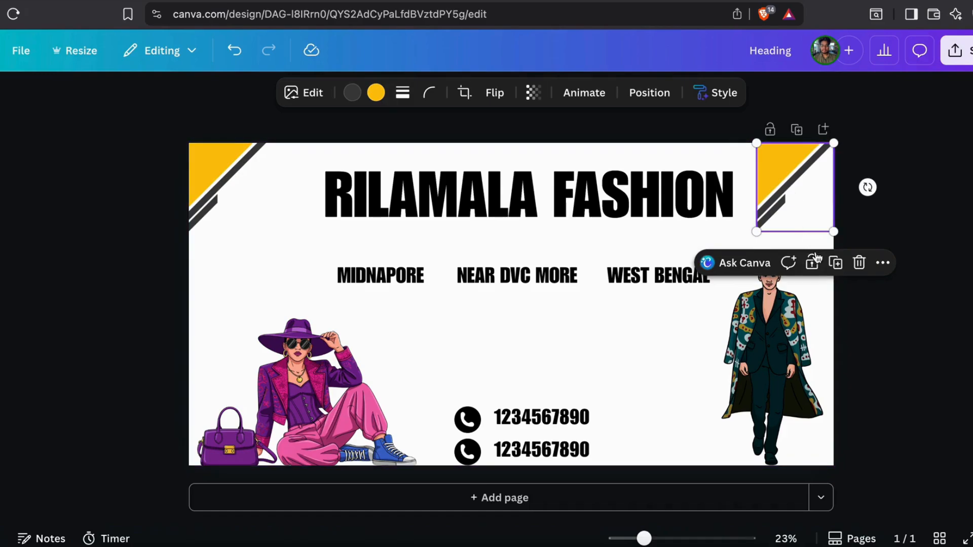
pyautogui.click(503, 94)
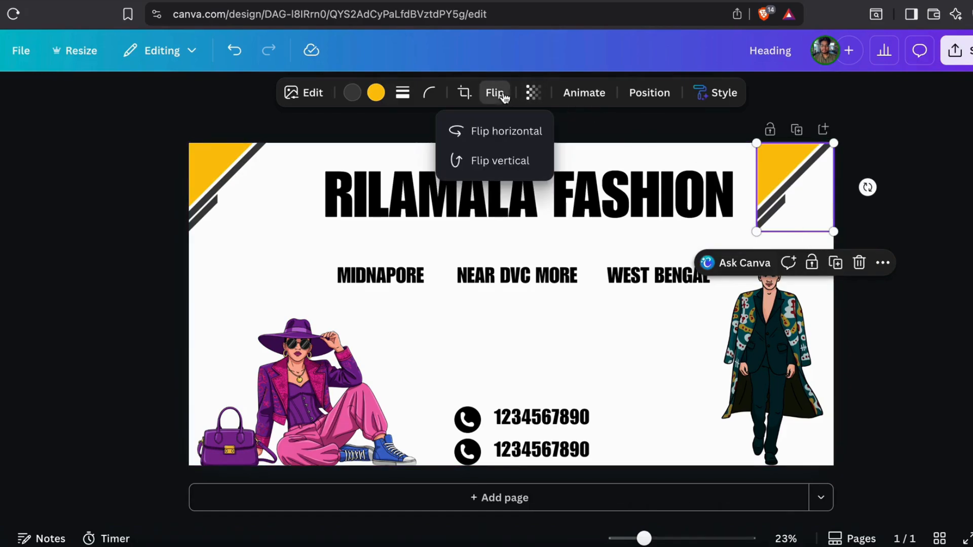
pyautogui.click(485, 131)
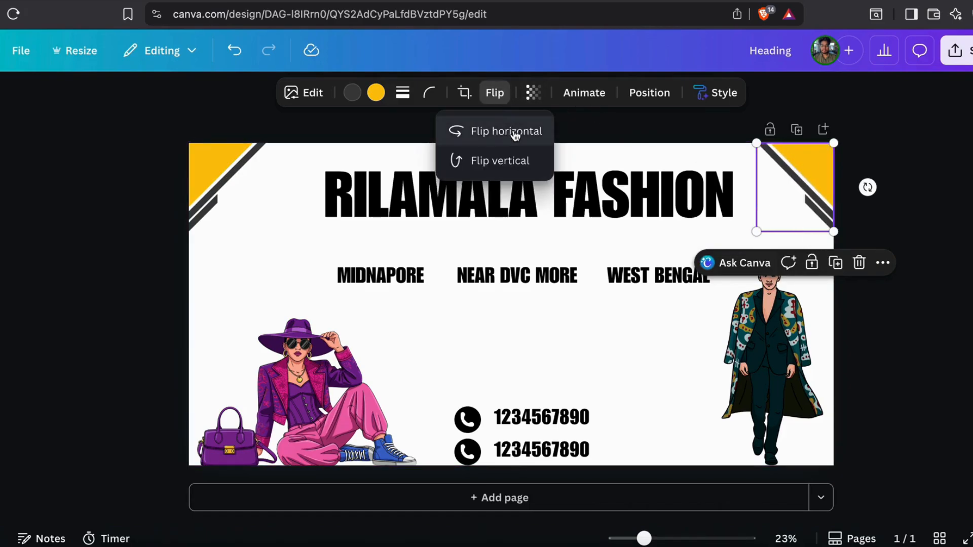
pyautogui.click(807, 175)
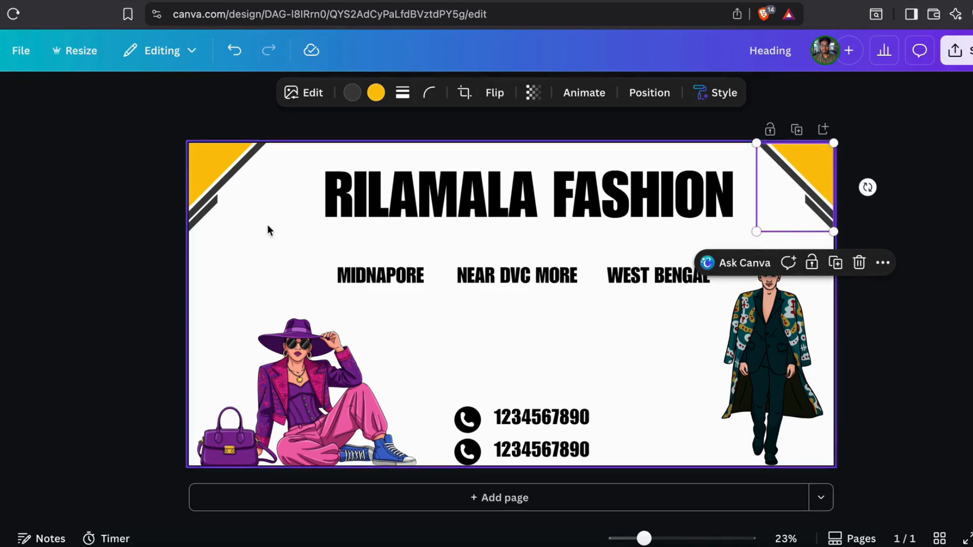
pyautogui.click(232, 272)
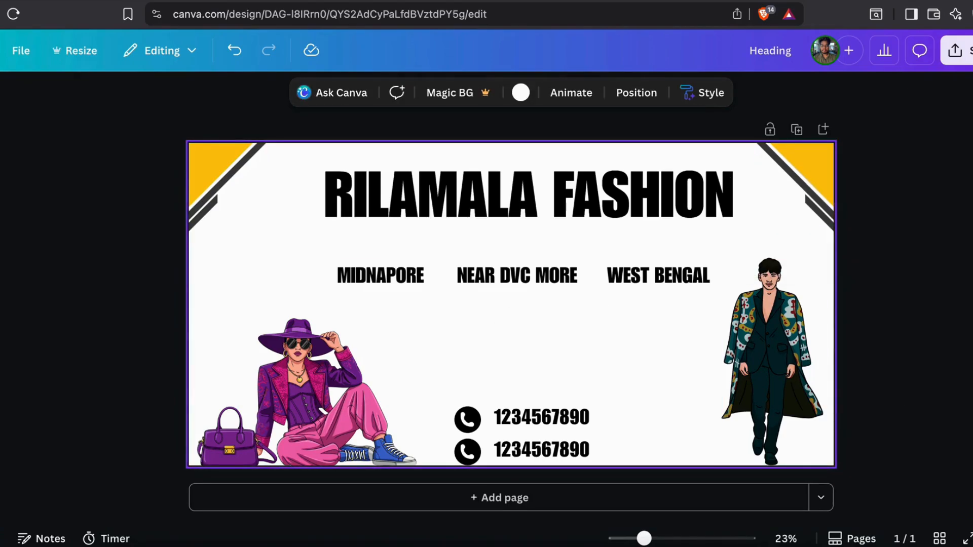
# Centre the RILAMALA FASHION heading horizontally on the page and nudge MIDNAPORE left
pyautogui.click(498, 189)
pyautogui.click(777, 93)
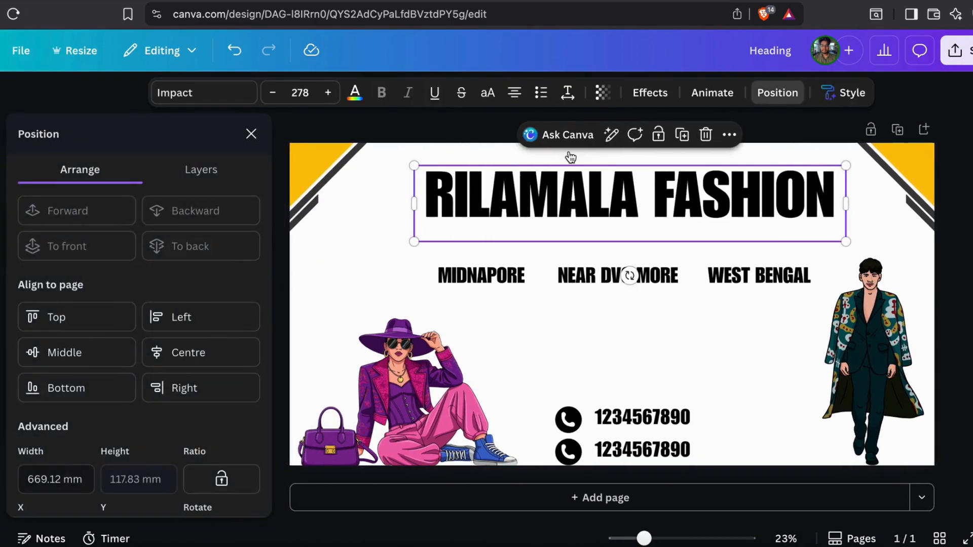
pyautogui.click(172, 355)
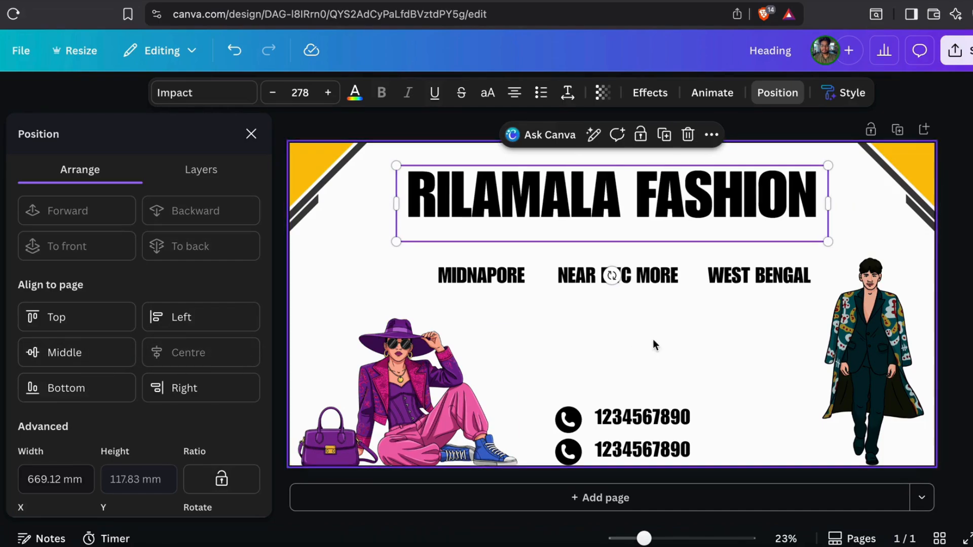
pyautogui.click(489, 277)
pyautogui.click(180, 355)
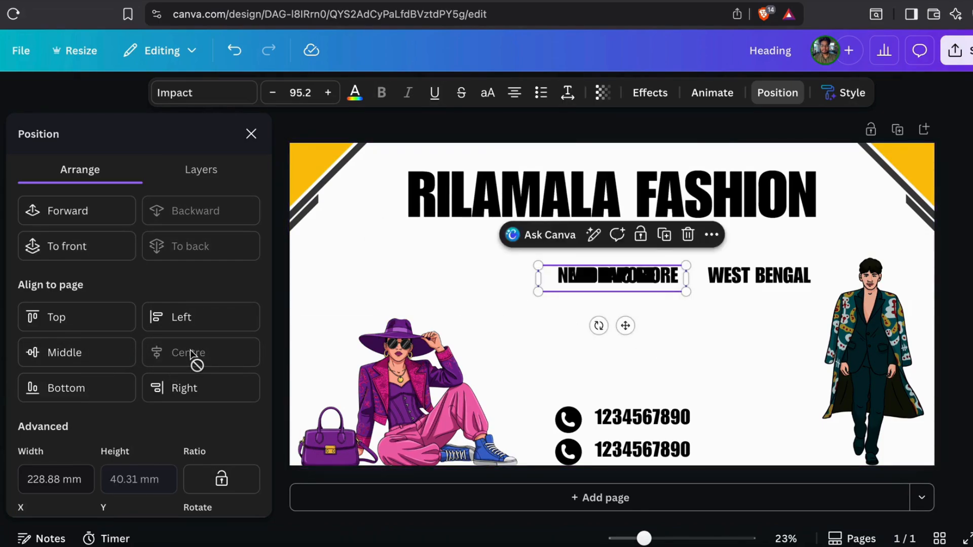
pyautogui.click(234, 51)
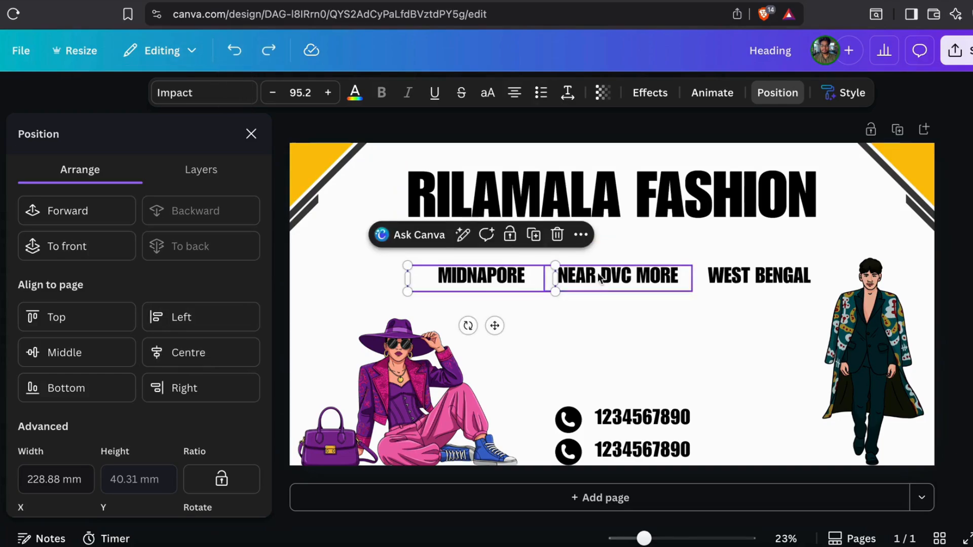
pyautogui.moveTo(502, 276); pyautogui.dragTo(502, 275)
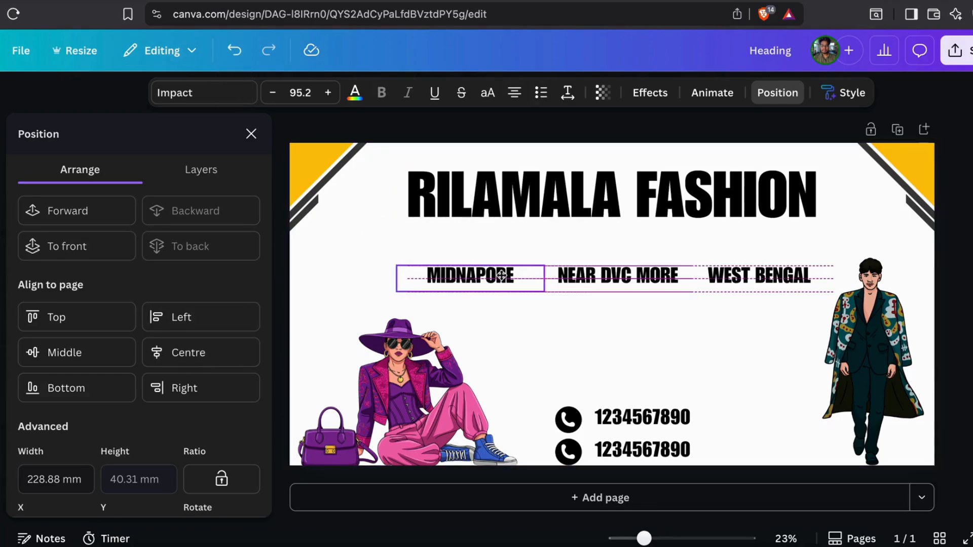
# Shift WEST BENGAL right and fine-tune MIDNAPORE so the three labels are evenly spaced
pyautogui.click(654, 279)
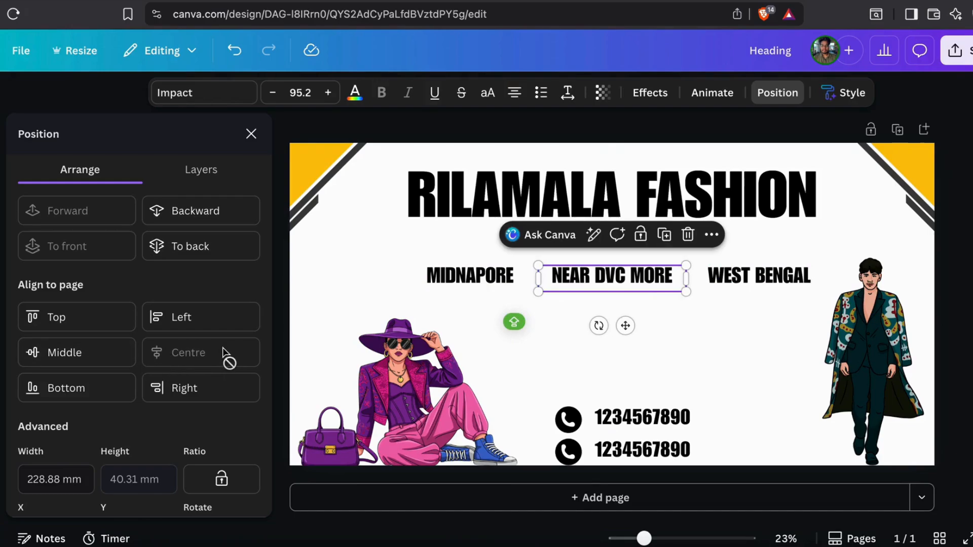
pyautogui.click(755, 275)
pyautogui.moveTo(755, 275); pyautogui.dragTo(765, 272)
pyautogui.click(478, 278)
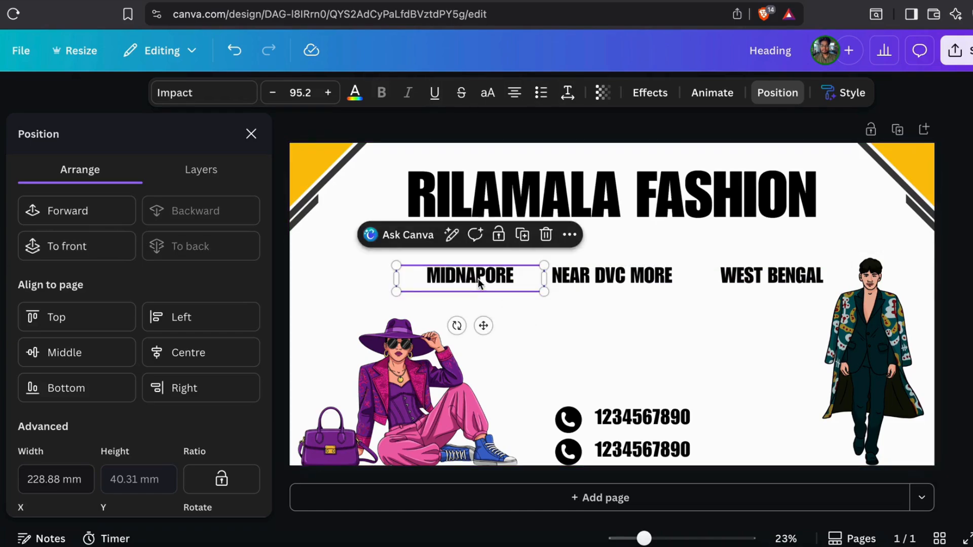
pyautogui.moveTo(478, 278); pyautogui.dragTo(480, 281)
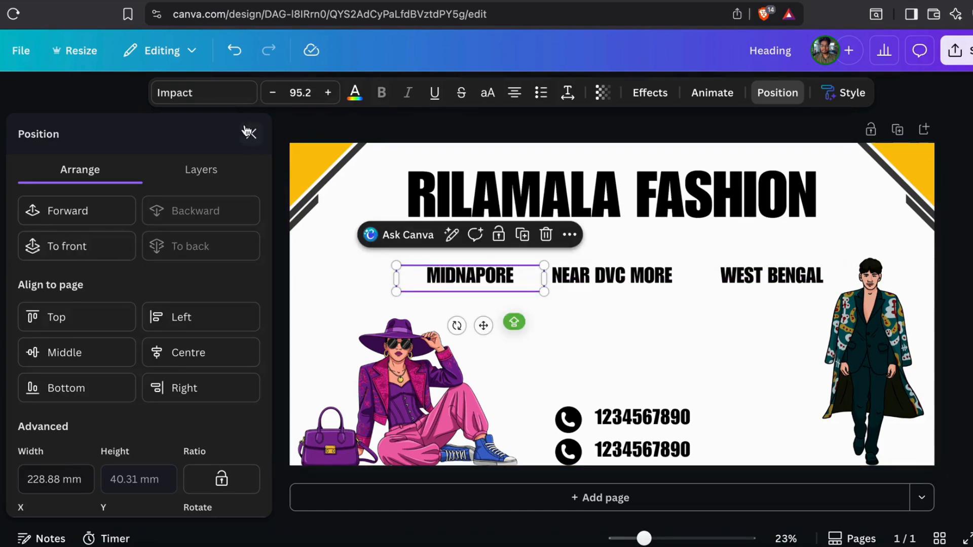
pyautogui.click(248, 132)
pyautogui.click(217, 265)
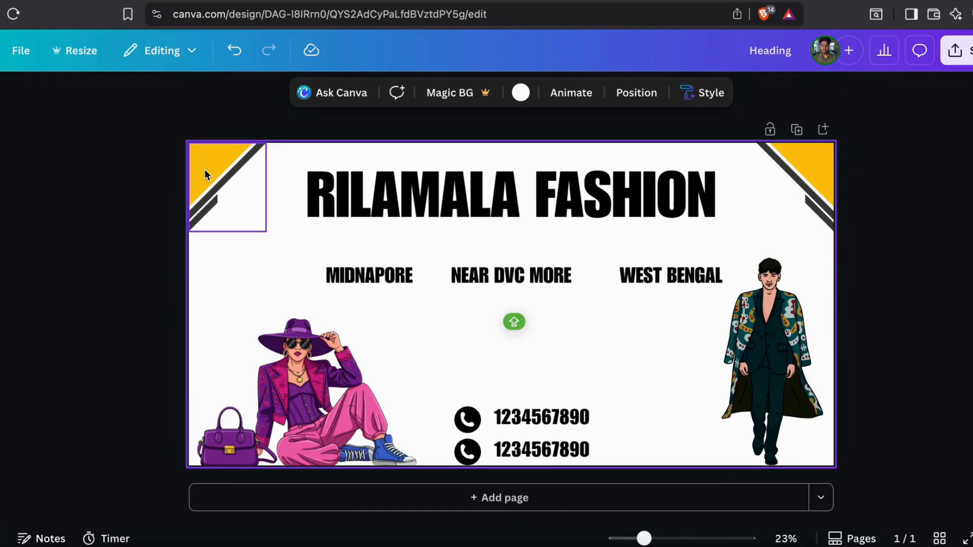
# Recolour the top-left triangle's yellow fill pink, keeping its stripes a dark shade
pyautogui.click(205, 199)
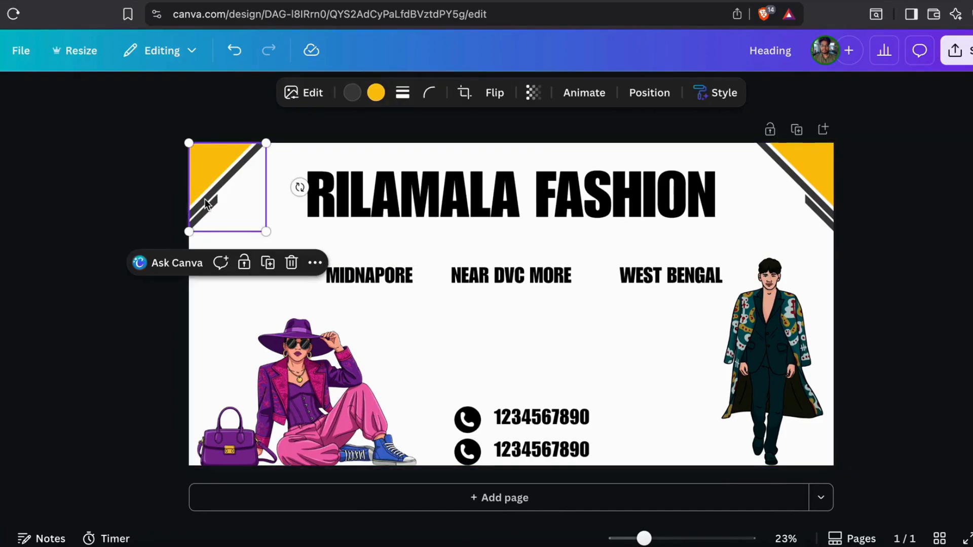
pyautogui.click(376, 93)
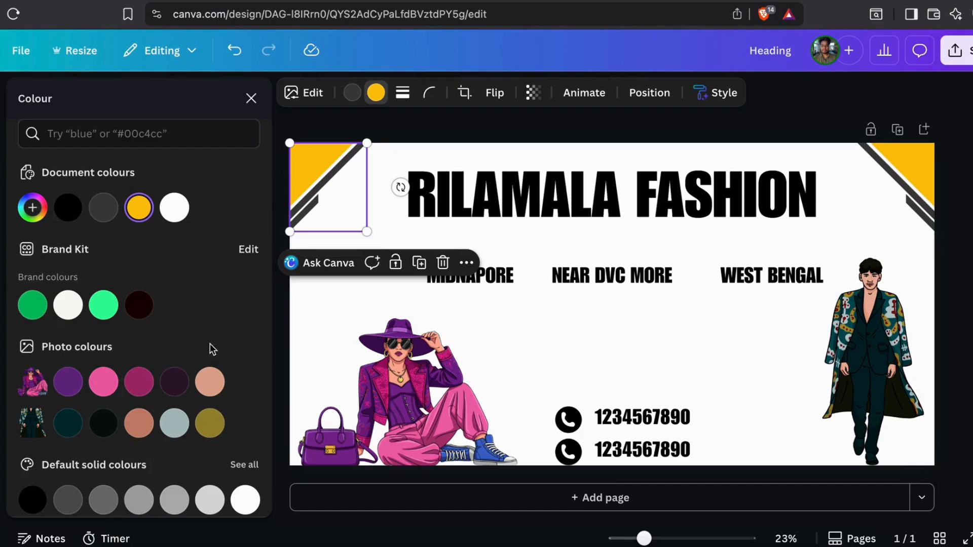
pyautogui.click(109, 384)
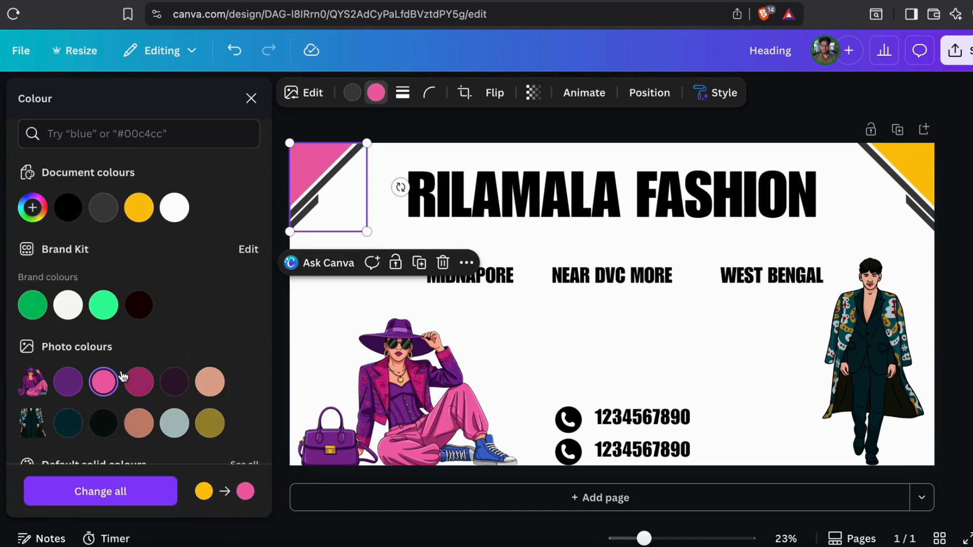
pyautogui.click(140, 381)
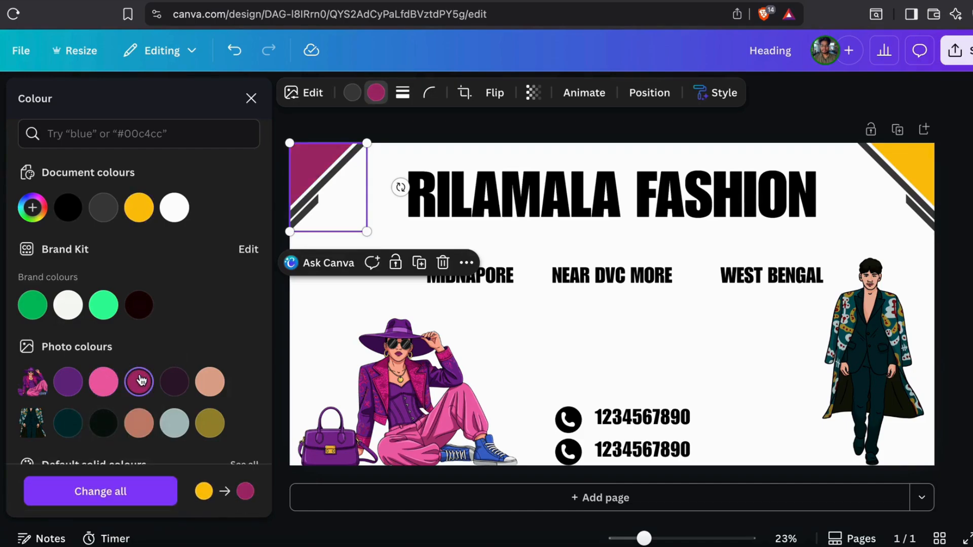
pyautogui.click(111, 387)
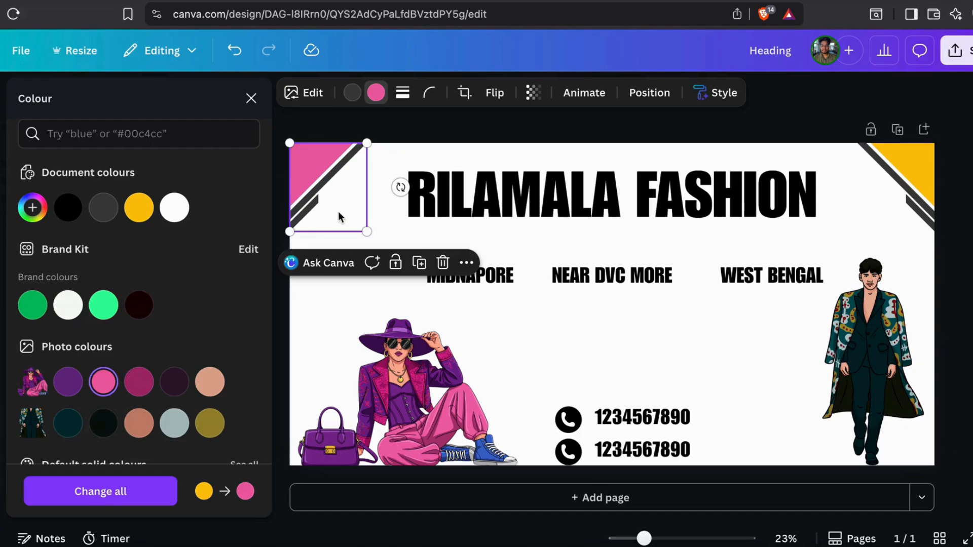
pyautogui.click(352, 93)
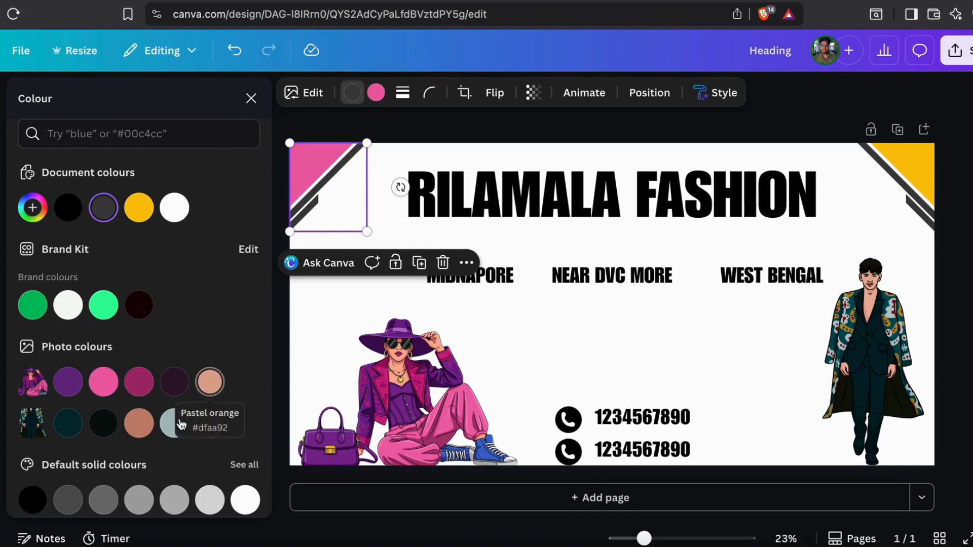
pyautogui.click(172, 386)
pyautogui.click(209, 384)
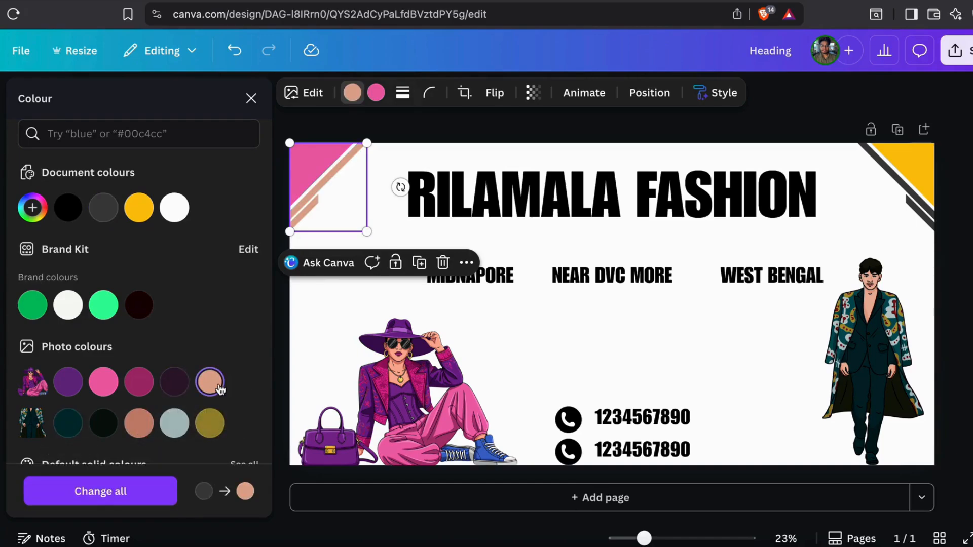
pyautogui.click(131, 429)
pyautogui.click(103, 422)
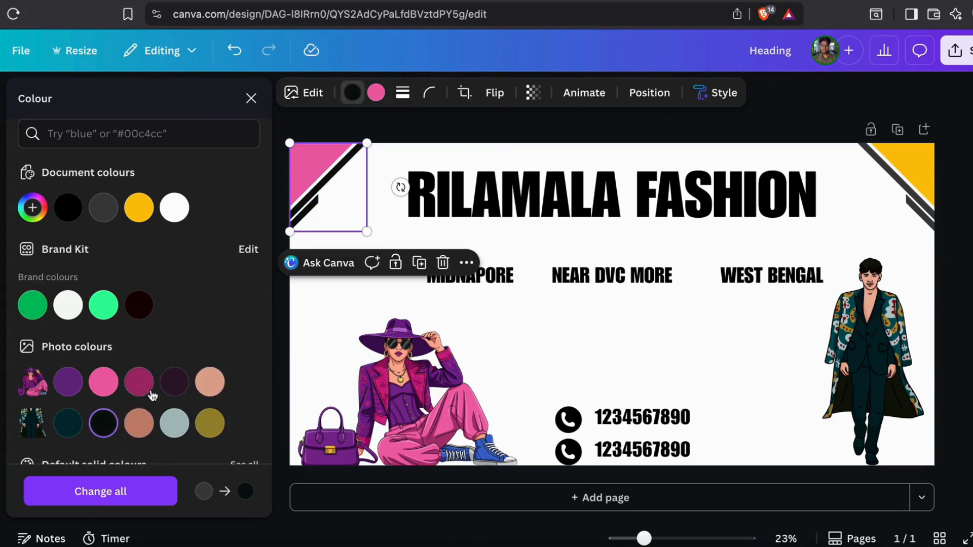
pyautogui.click(177, 384)
# Turn the top-right corner graphic's yellow fill pink as well
pyautogui.click(909, 185)
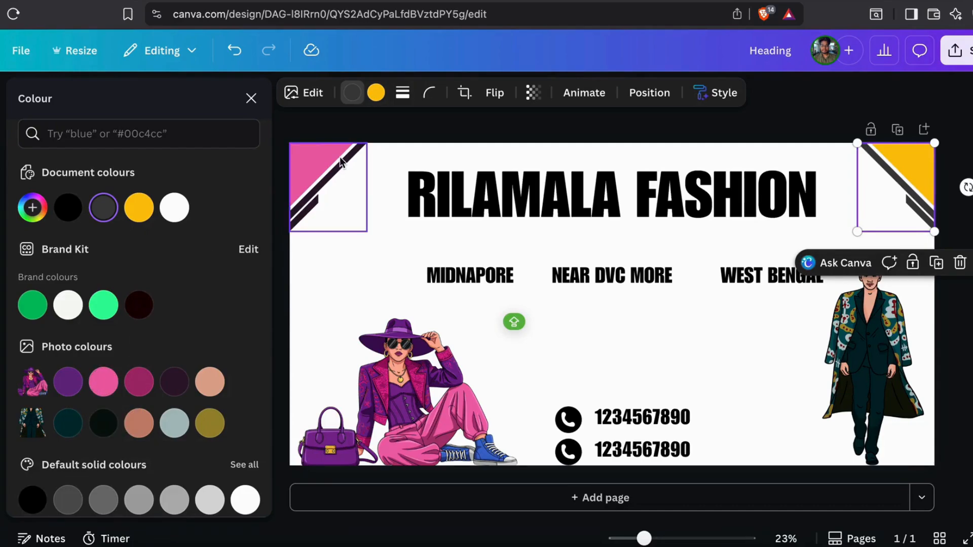
pyautogui.click(376, 93)
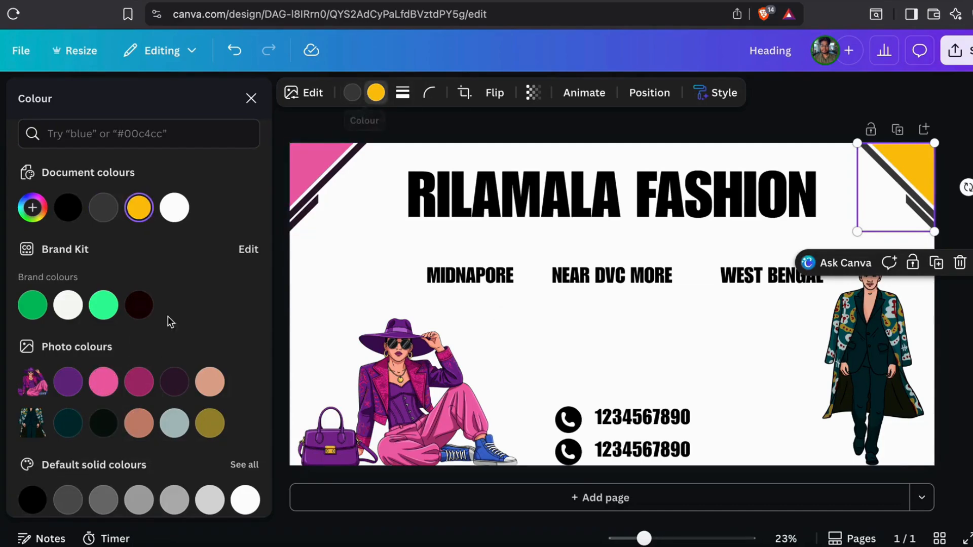
pyautogui.click(103, 382)
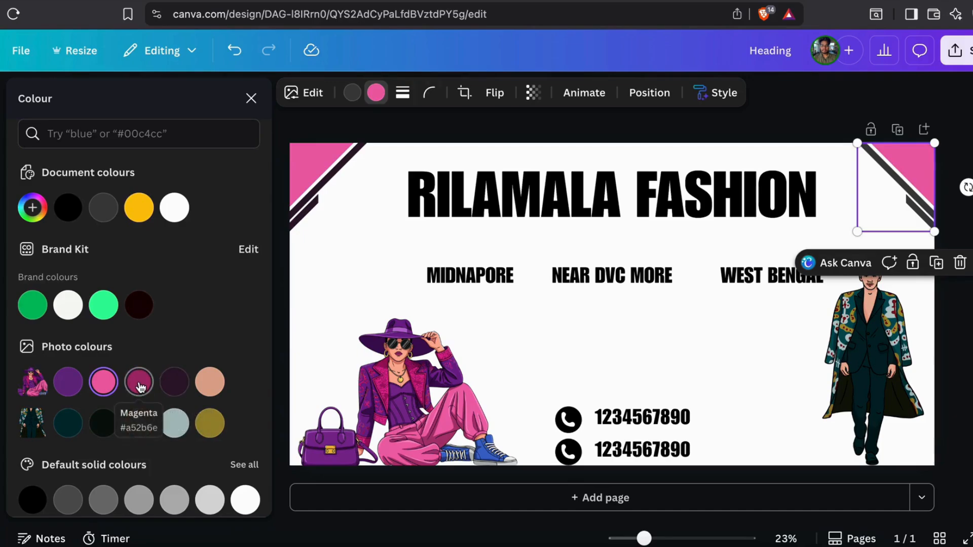
pyautogui.click(352, 93)
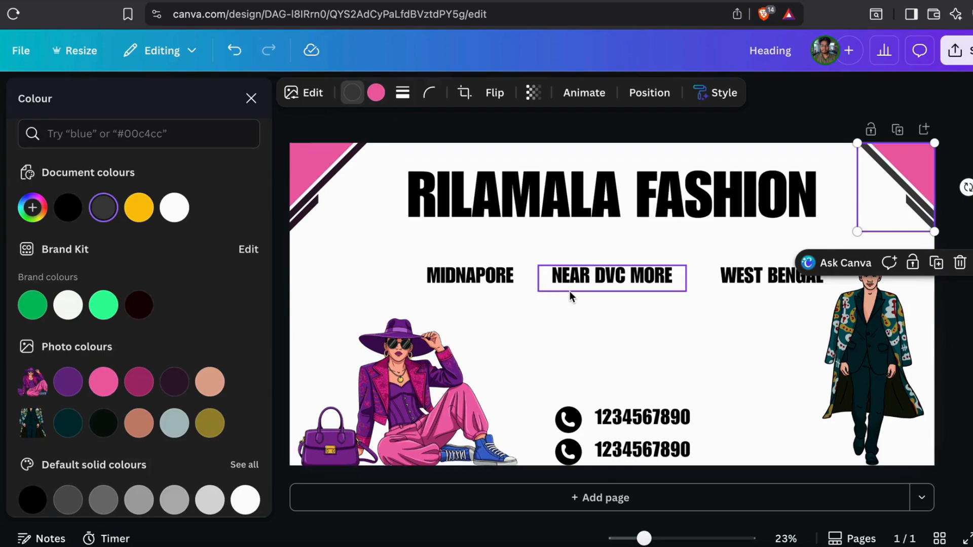
pyautogui.click(886, 393)
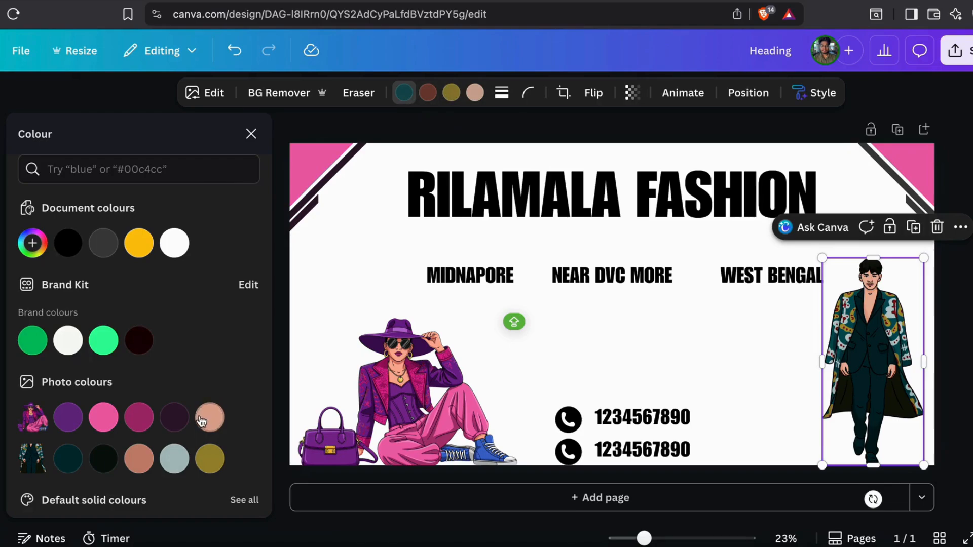
# Try magenta, pink and dark purple on the man illustration, then undo back to his teal outfit
pyautogui.click(147, 419)
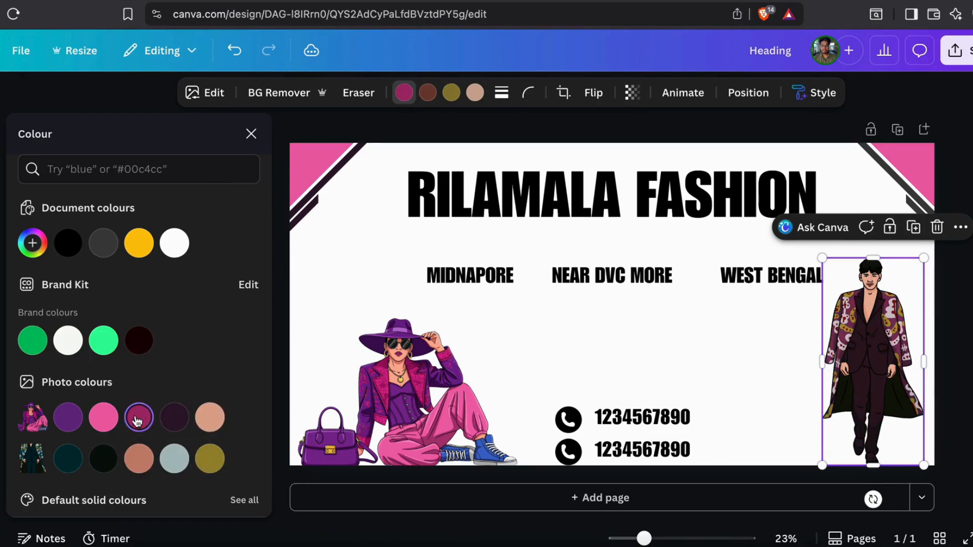
pyautogui.click(100, 423)
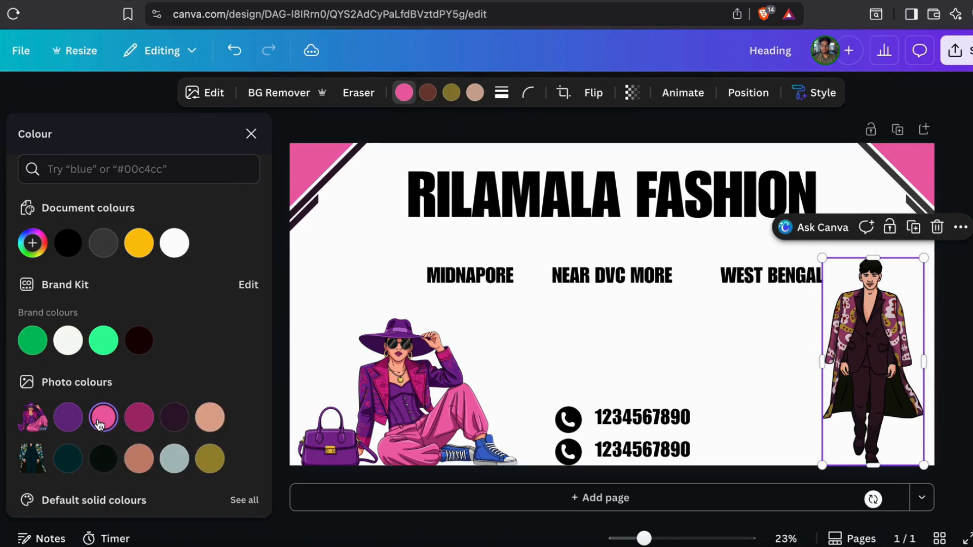
pyautogui.click(451, 93)
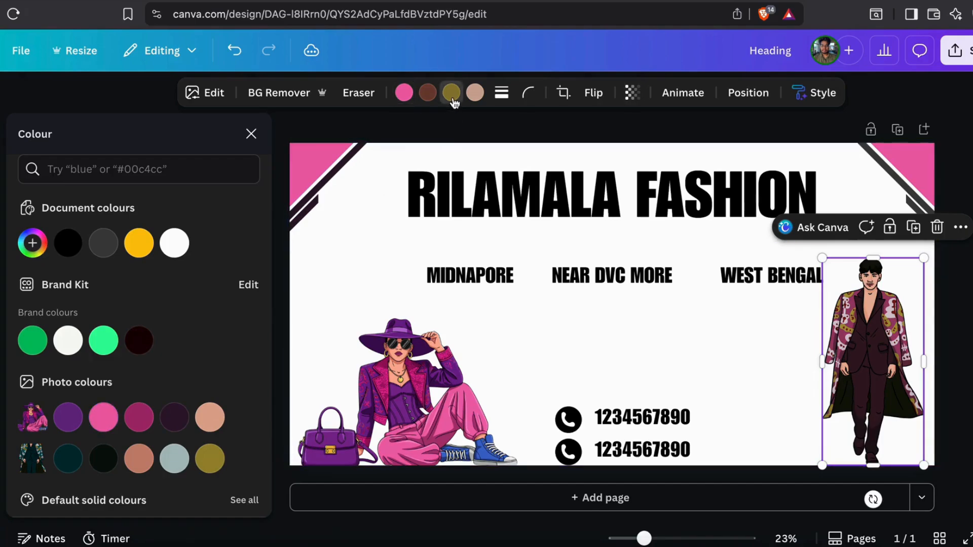
pyautogui.click(106, 420)
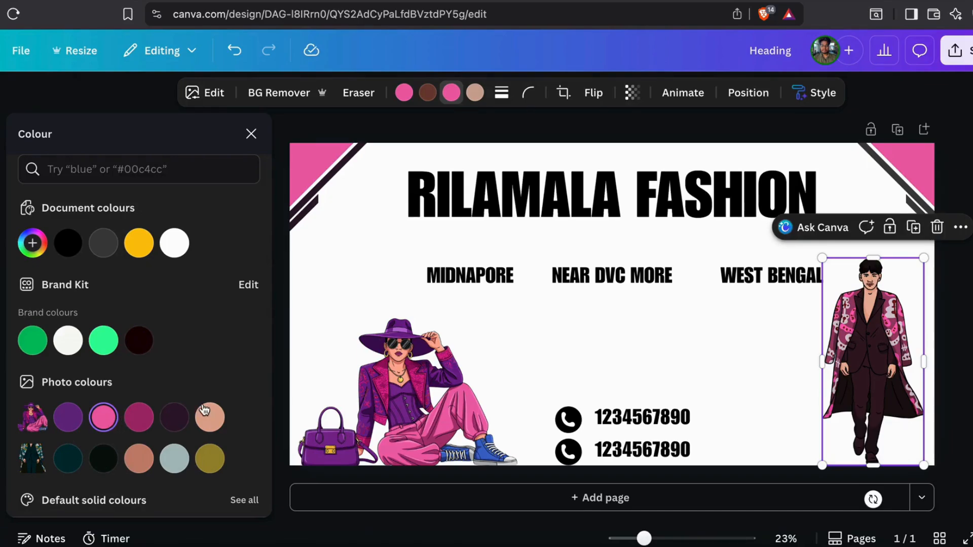
pyautogui.click(177, 423)
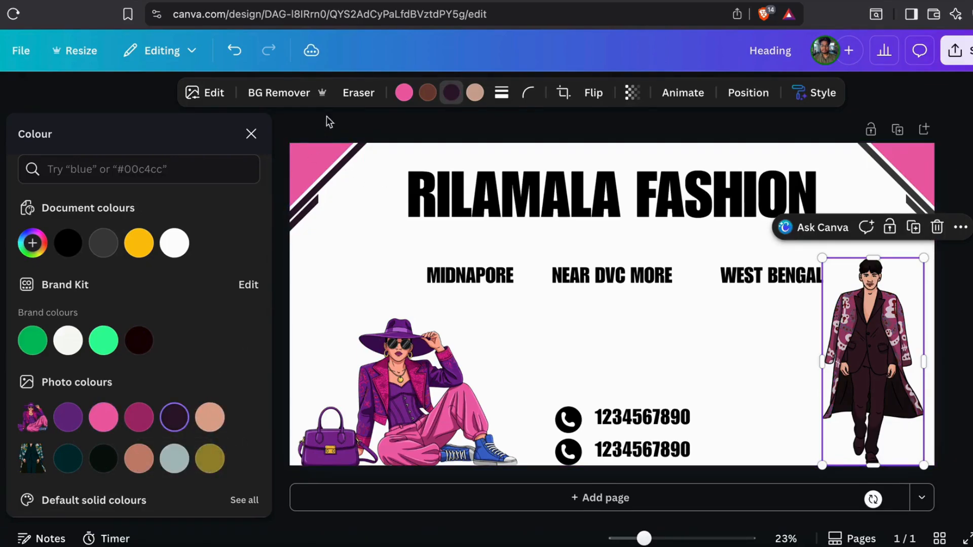
pyautogui.click(240, 53)
pyautogui.click(238, 53)
pyautogui.click(237, 53)
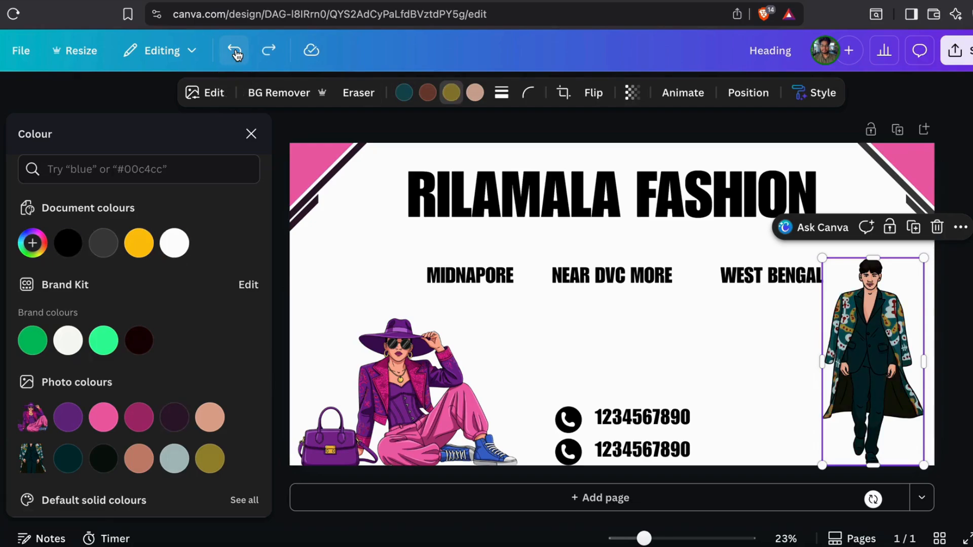
pyautogui.click(237, 52)
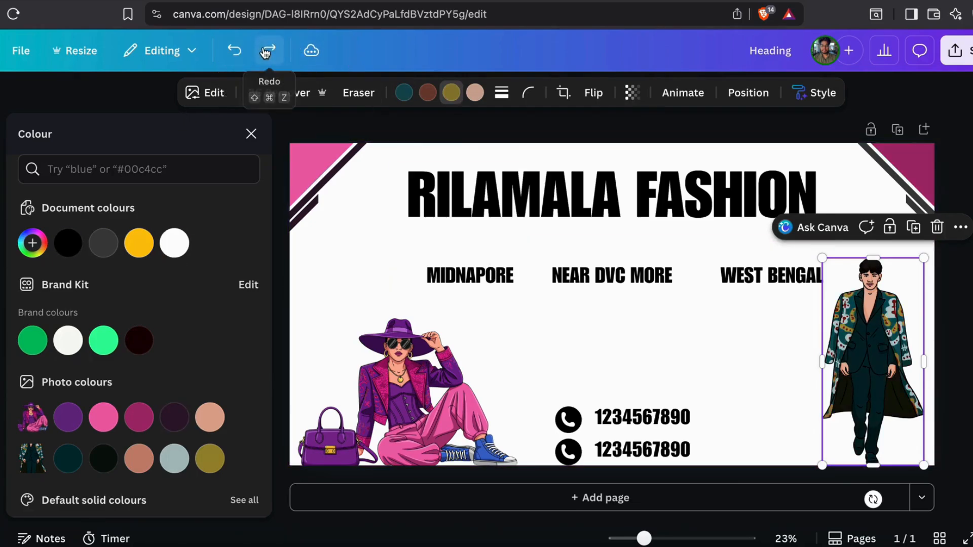
pyautogui.click(497, 185)
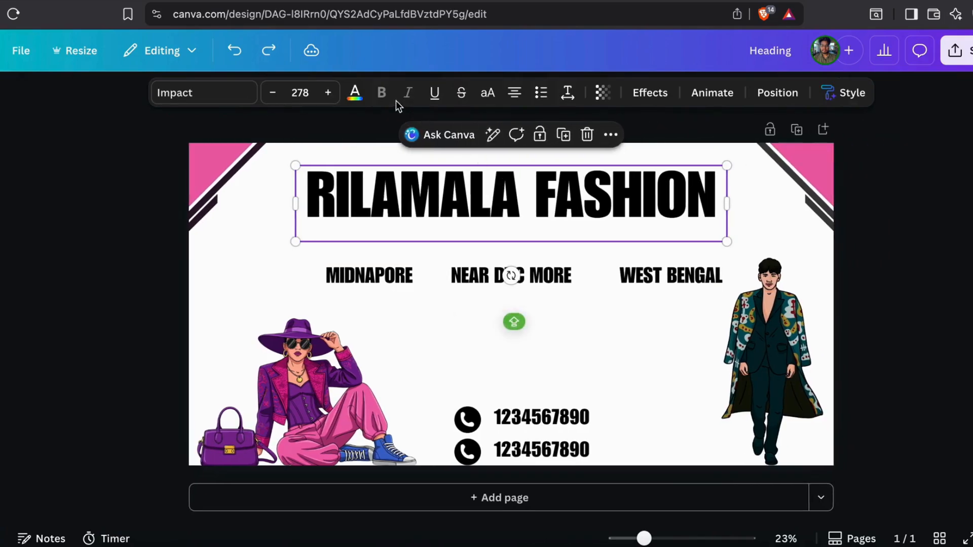
# Colour the RILAMALA FASHION heading pink after trying purple and dark magenta
pyautogui.click(355, 93)
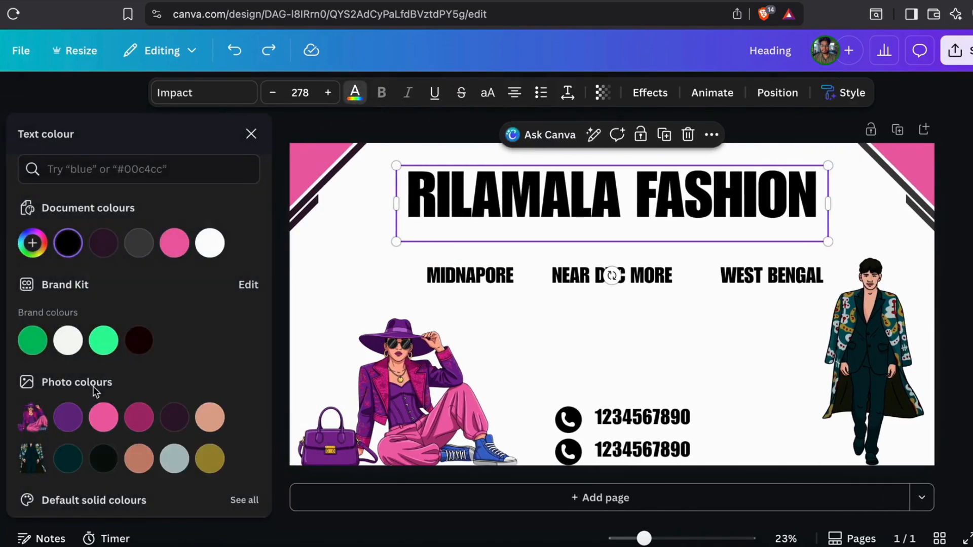
pyautogui.click(75, 418)
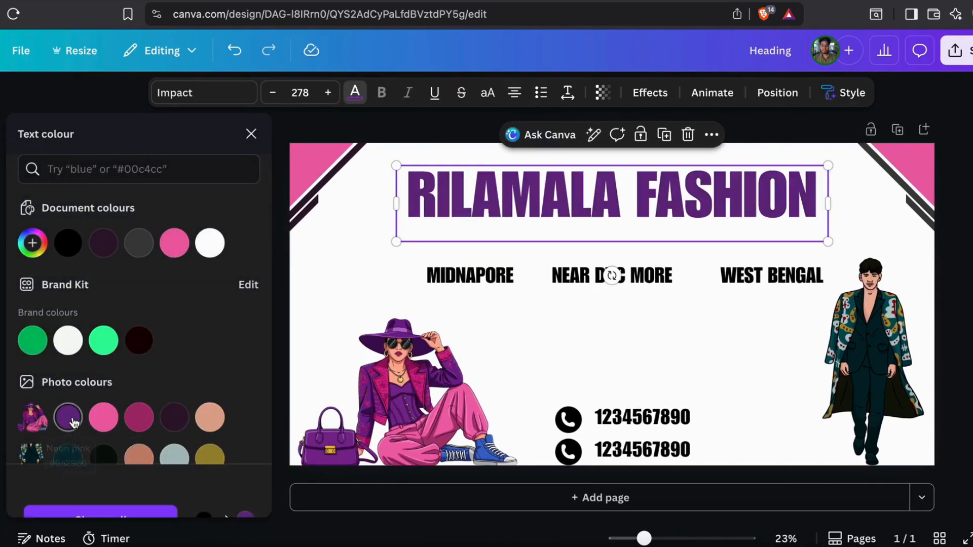
pyautogui.click(113, 420)
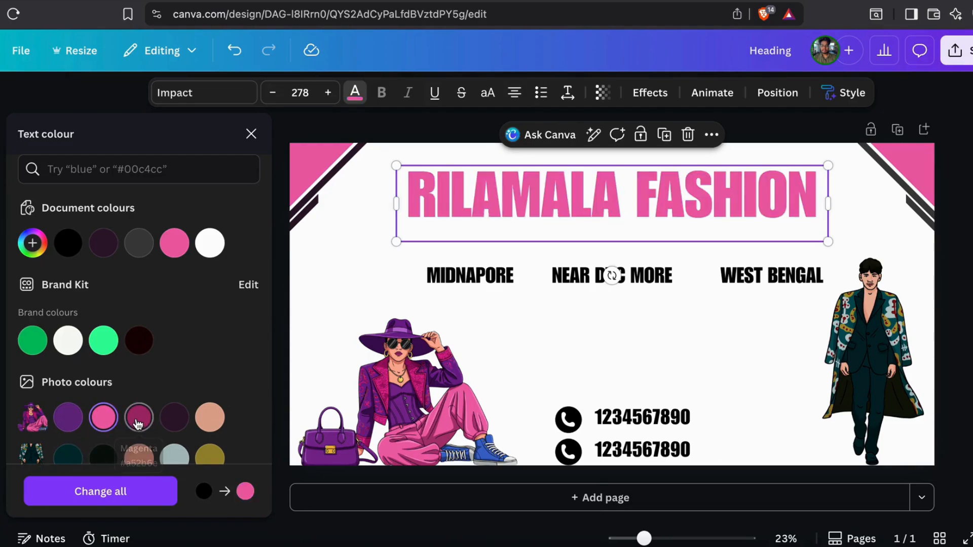
pyautogui.click(141, 419)
pyautogui.click(113, 423)
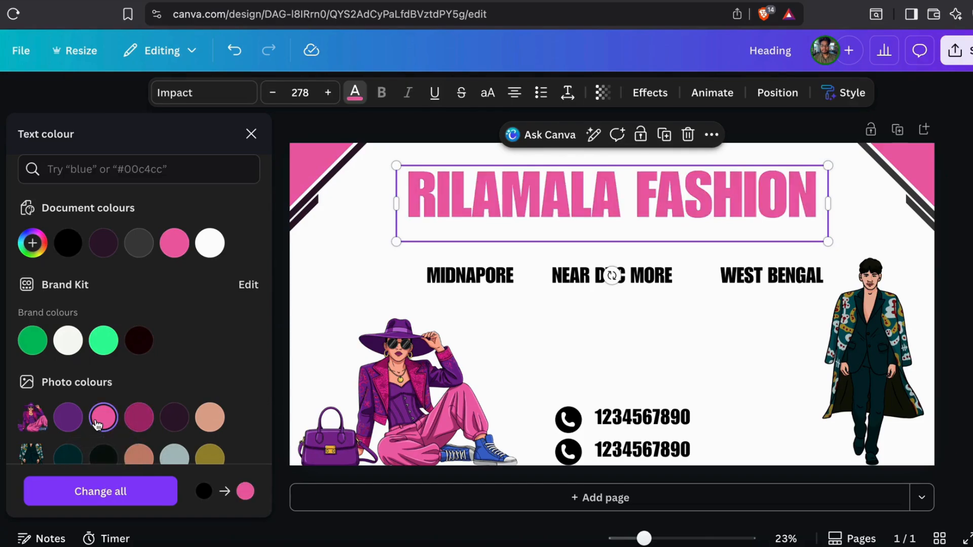
# Make the MIDNAPORE, NEAR DVC MORE and WEST BENGAL labels magenta
pyautogui.click(474, 277)
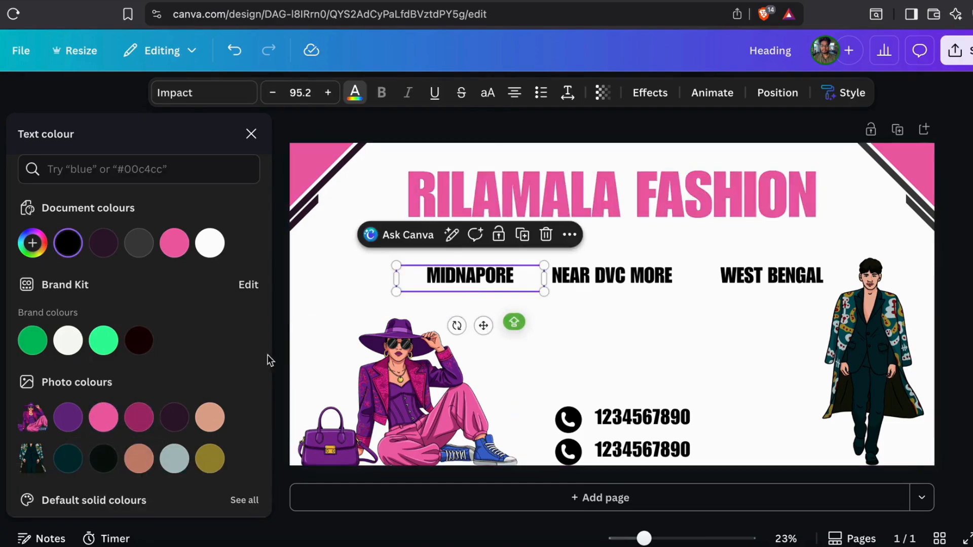
pyautogui.click(184, 413)
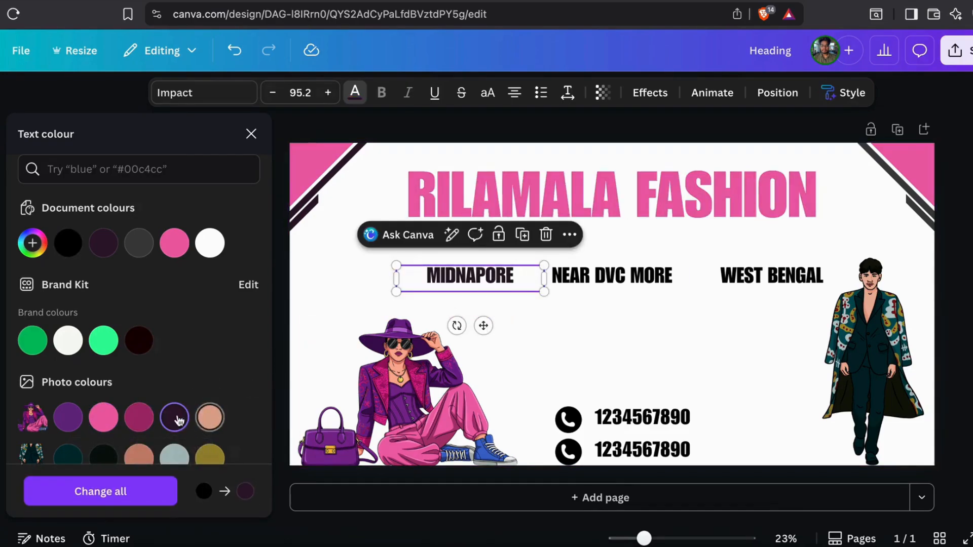
pyautogui.click(137, 422)
pyautogui.click(610, 278)
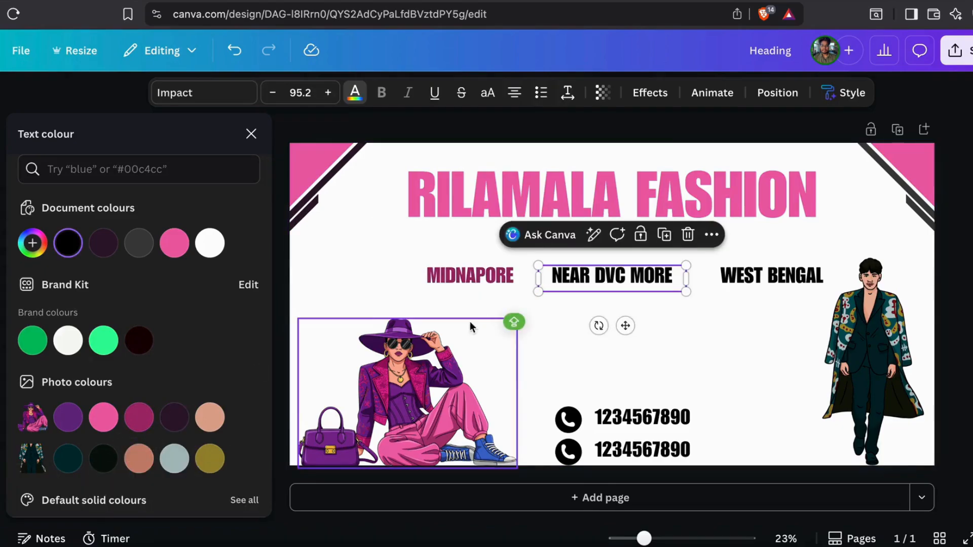
pyautogui.click(146, 425)
pyautogui.press('Tab')
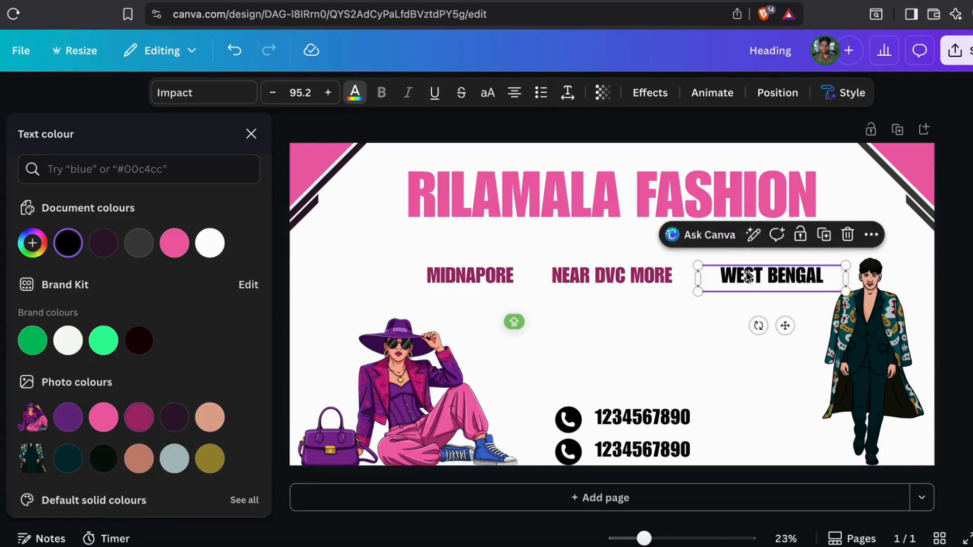
pyautogui.click(151, 417)
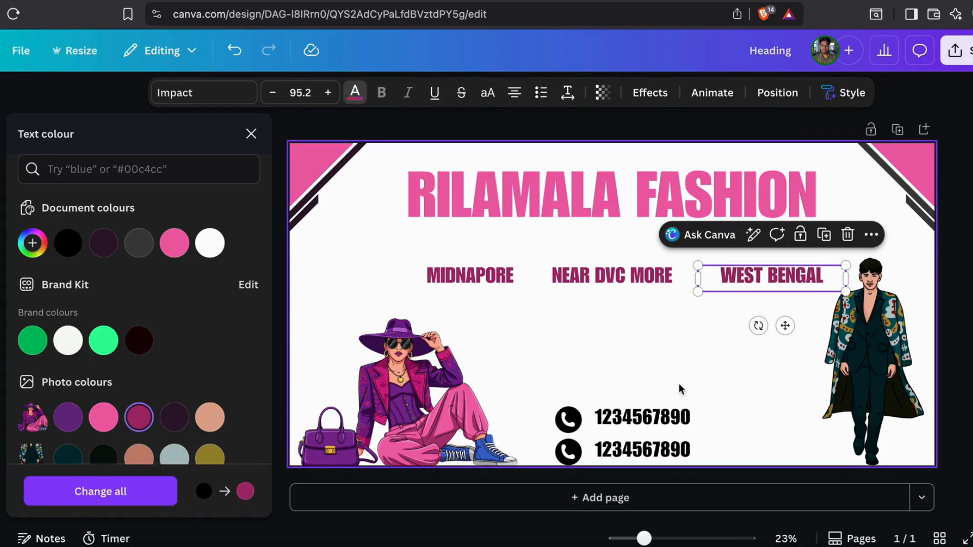
# Make both phone numbers magenta
pyautogui.click(627, 421)
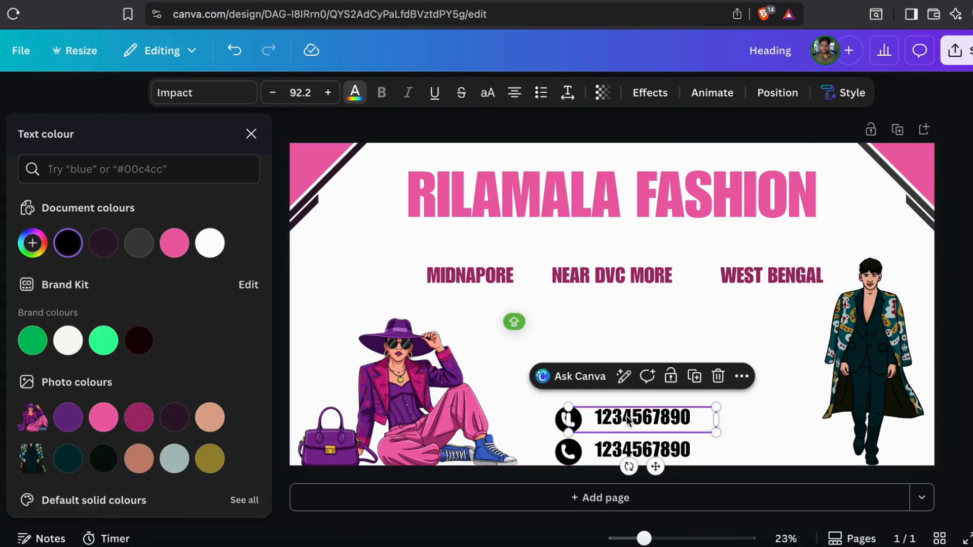
pyautogui.click(139, 417)
pyautogui.press('Tab')
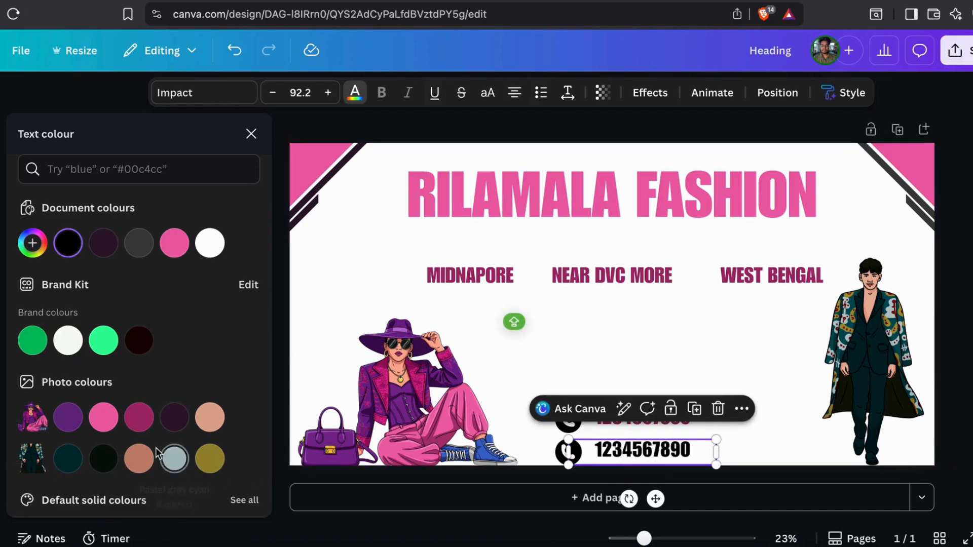
pyautogui.click(133, 422)
pyautogui.click(733, 453)
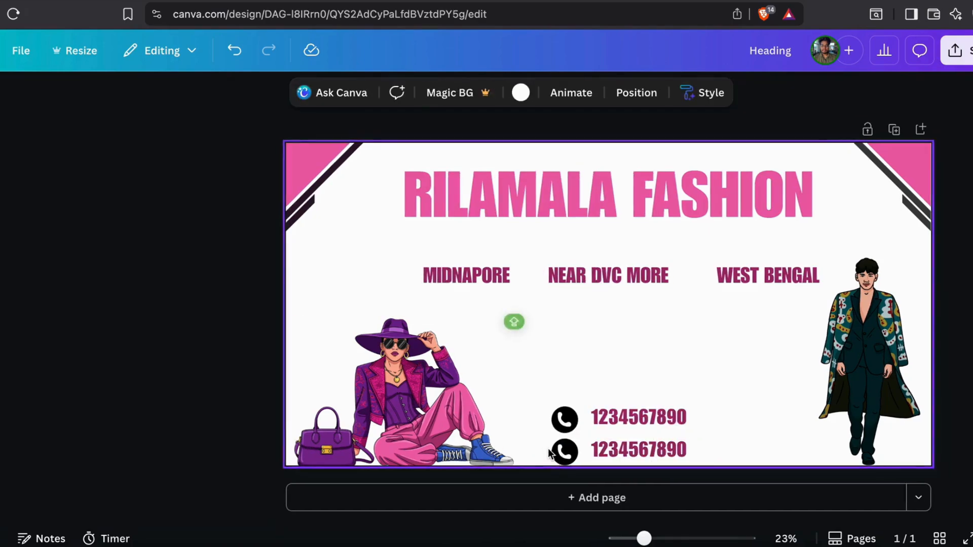
# Colour both phone icons magenta to match the phone numbers
pyautogui.click(468, 419)
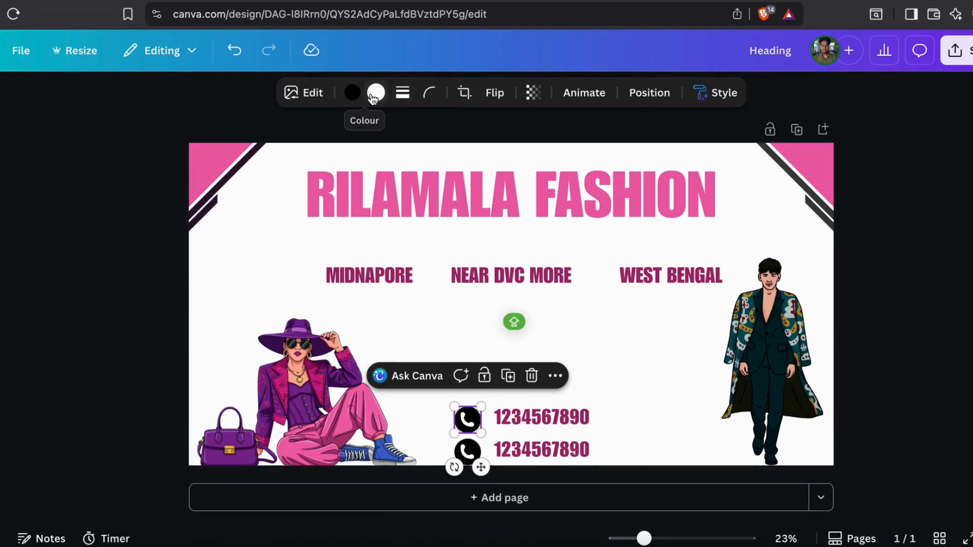
pyautogui.click(351, 92)
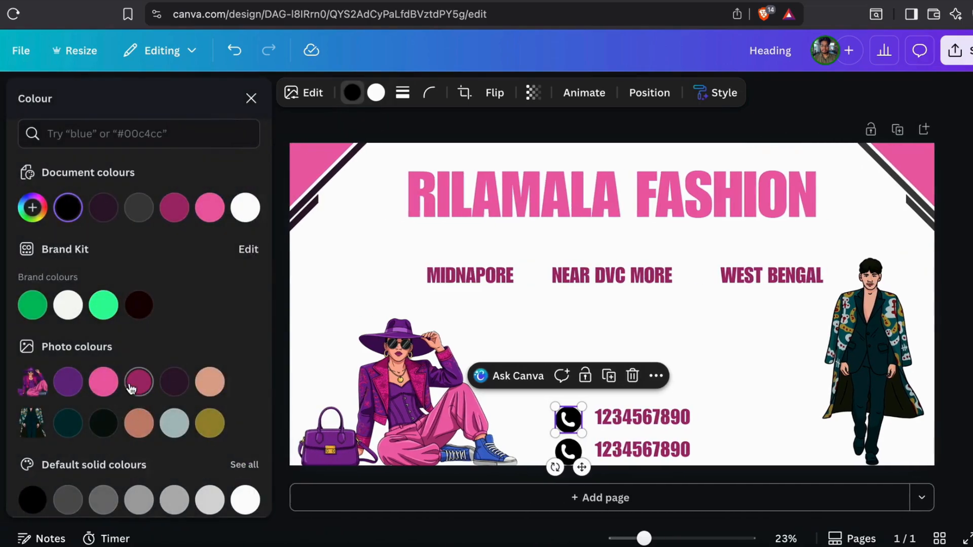
pyautogui.click(138, 382)
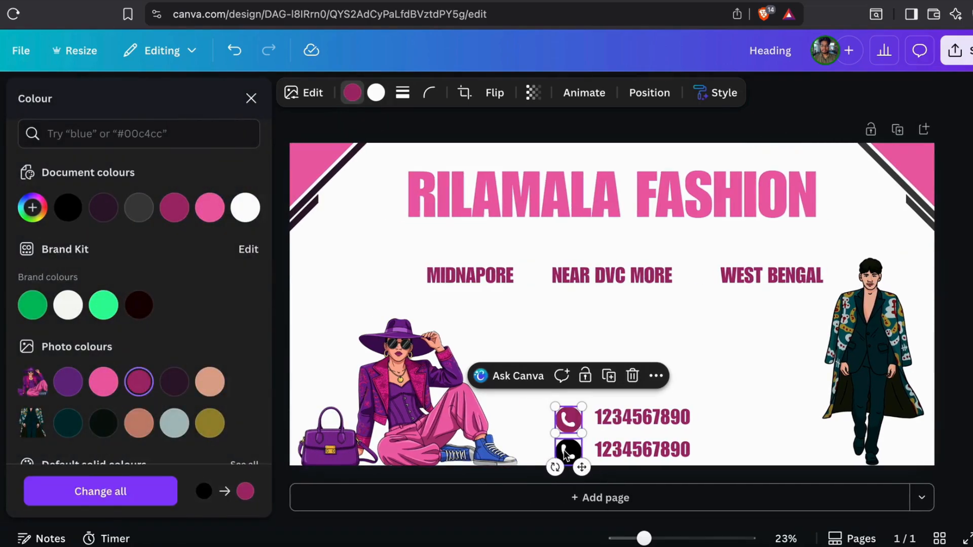
pyautogui.click(564, 450)
pyautogui.click(139, 384)
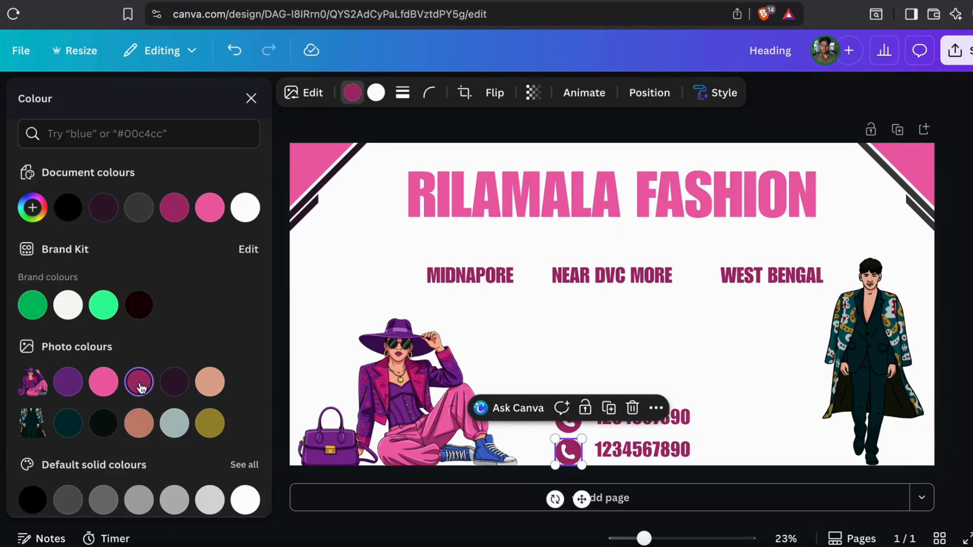
pyautogui.click(715, 324)
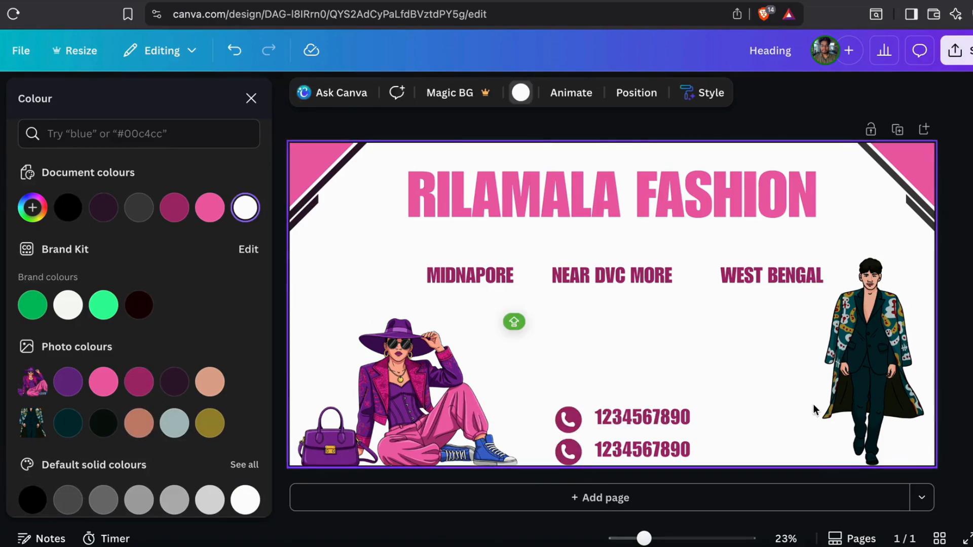
# Try purple on the man illustration's skin tone, then undo it
pyautogui.click(835, 424)
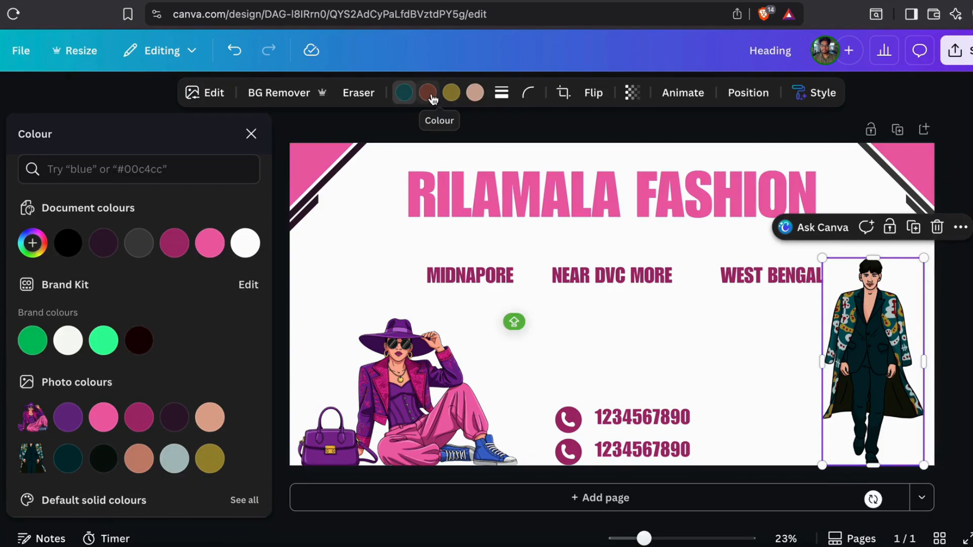
pyautogui.click(428, 94)
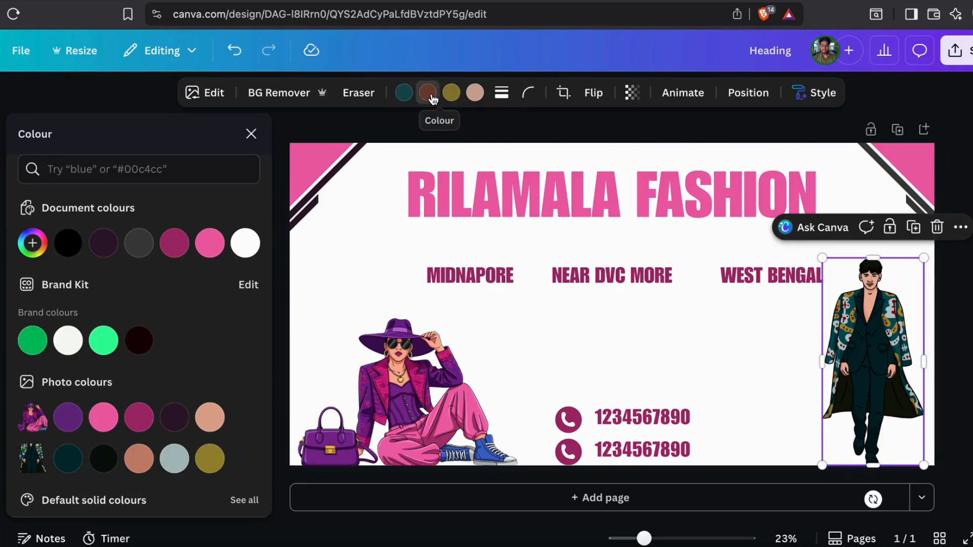
pyautogui.click(475, 94)
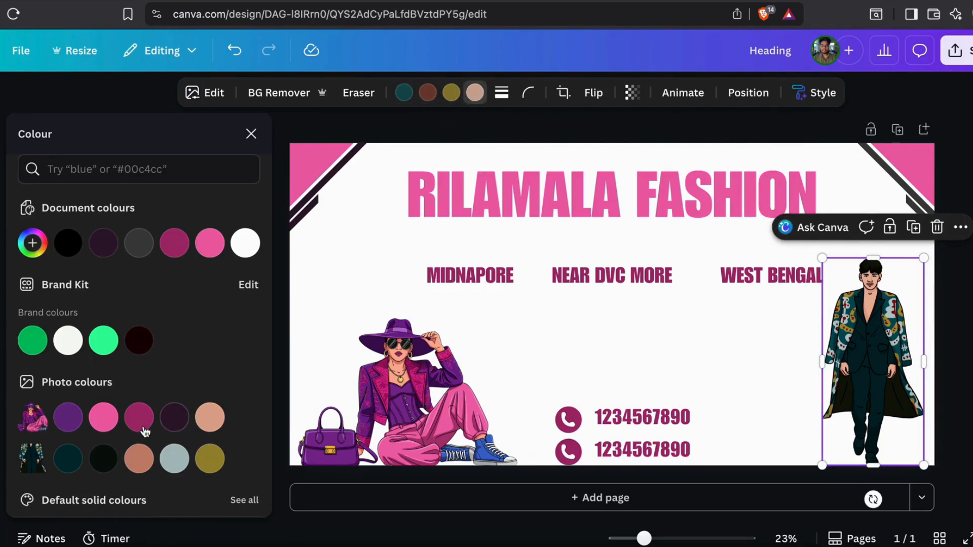
pyautogui.click(66, 419)
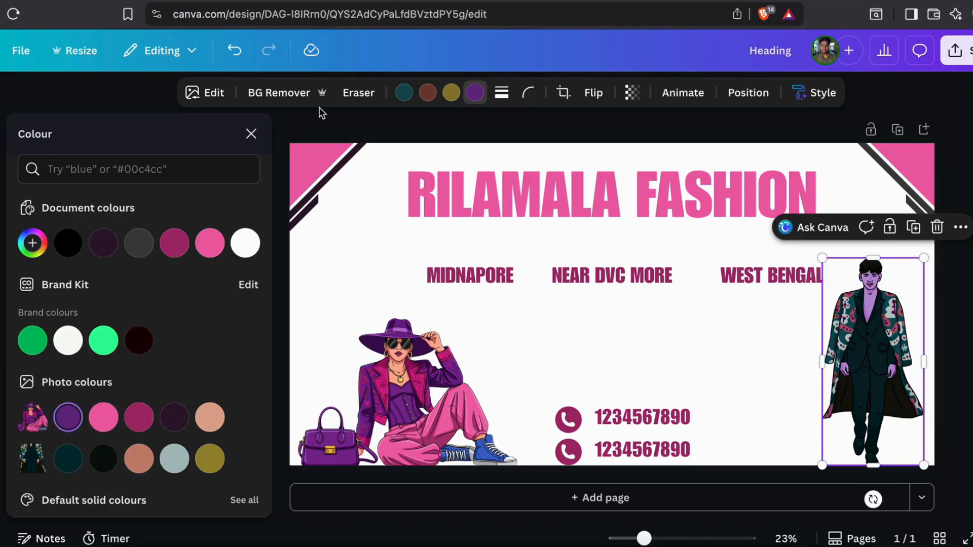
pyautogui.click(234, 50)
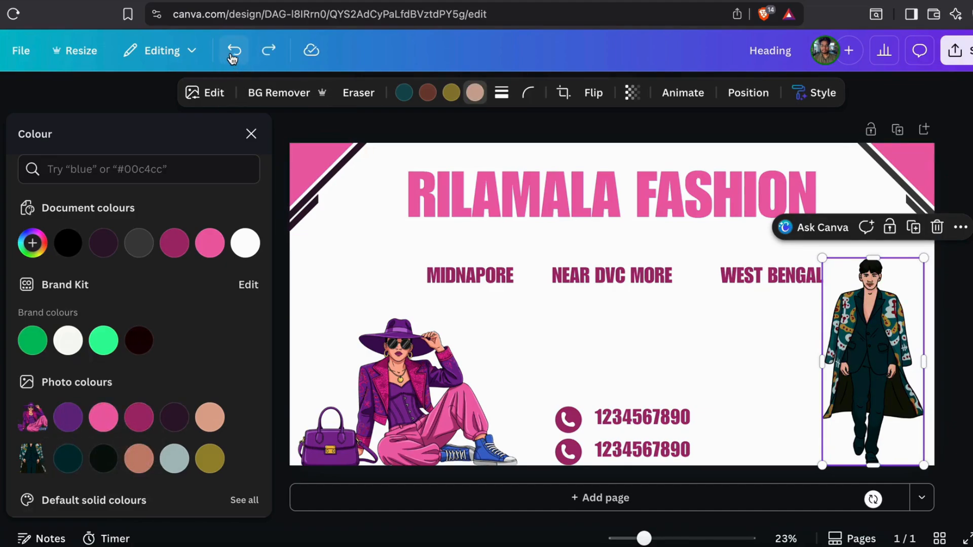
pyautogui.click(341, 250)
# Try orange, purple, dark teal and grey-cyan page backgrounds, settling on off-white
pyautogui.click(519, 93)
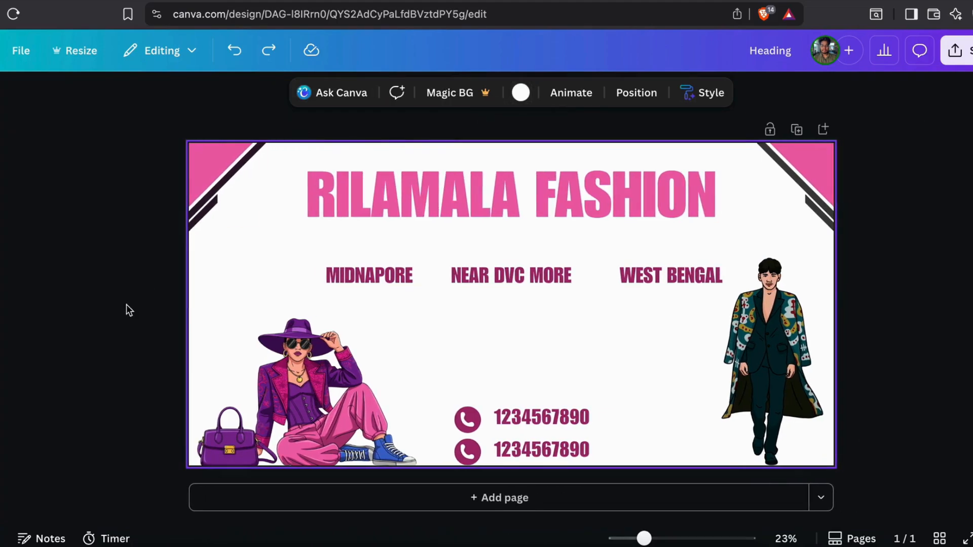
pyautogui.click(520, 94)
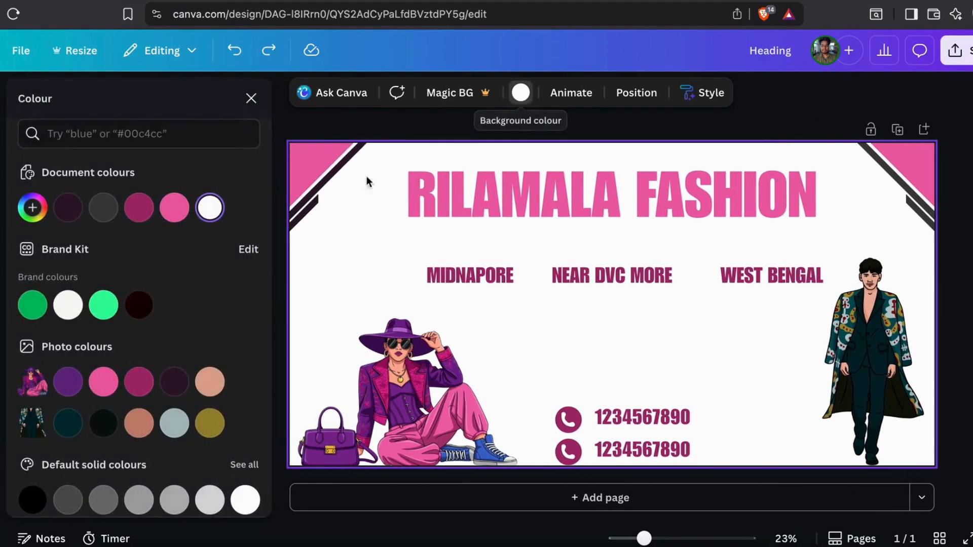
pyautogui.click(210, 382)
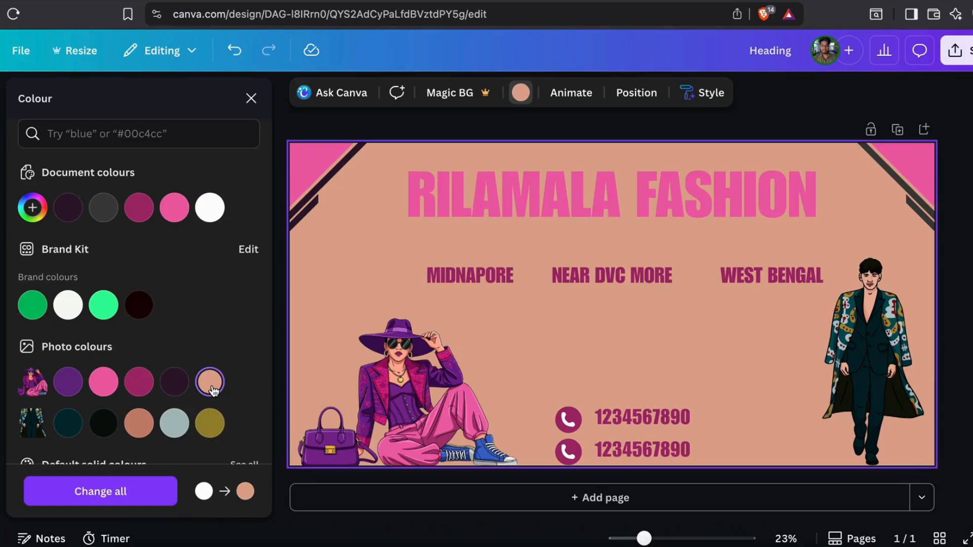
pyautogui.click(66, 389)
pyautogui.click(68, 423)
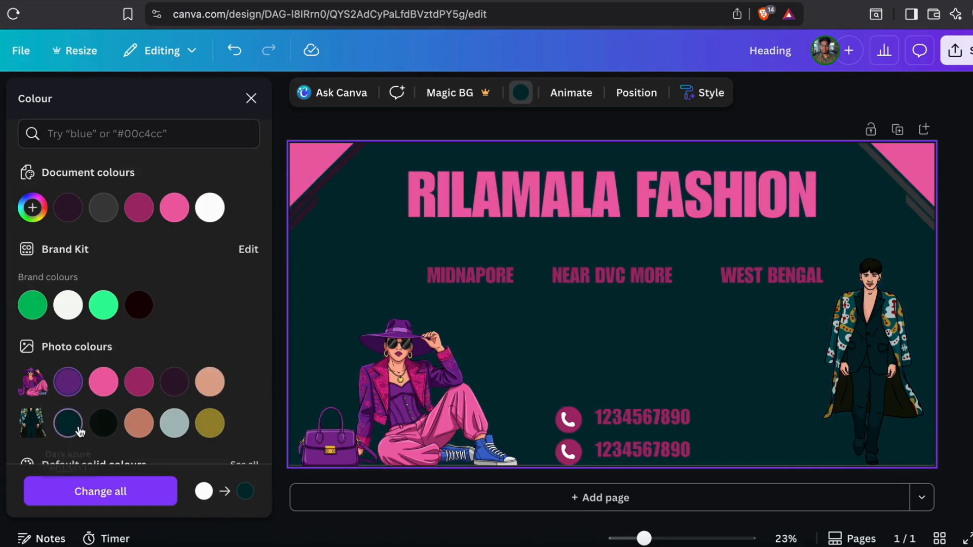
pyautogui.click(173, 424)
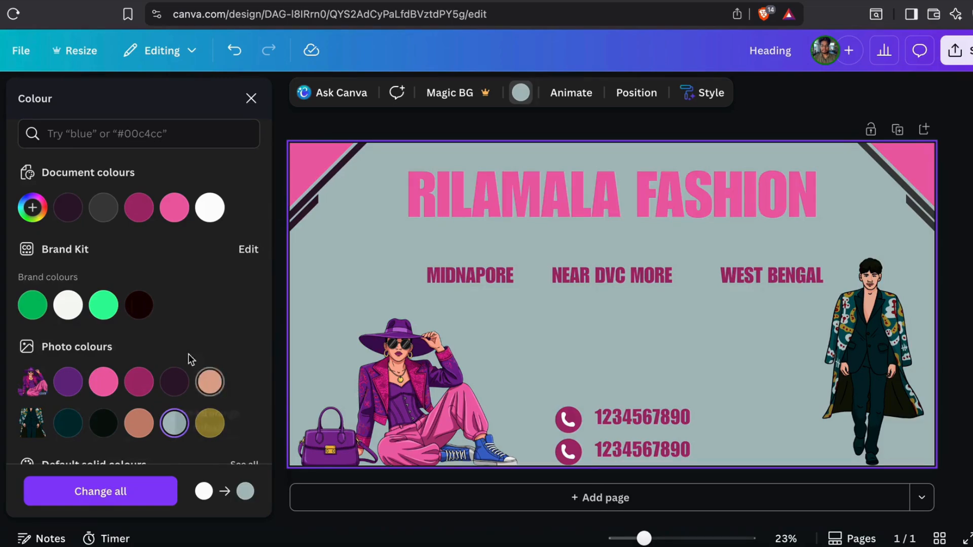
pyautogui.click(68, 305)
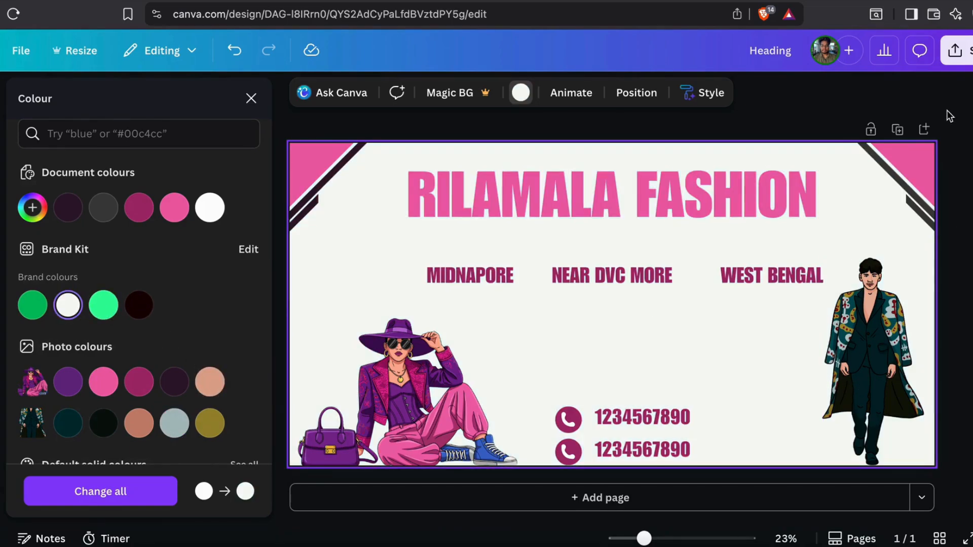
pyautogui.click(954, 167)
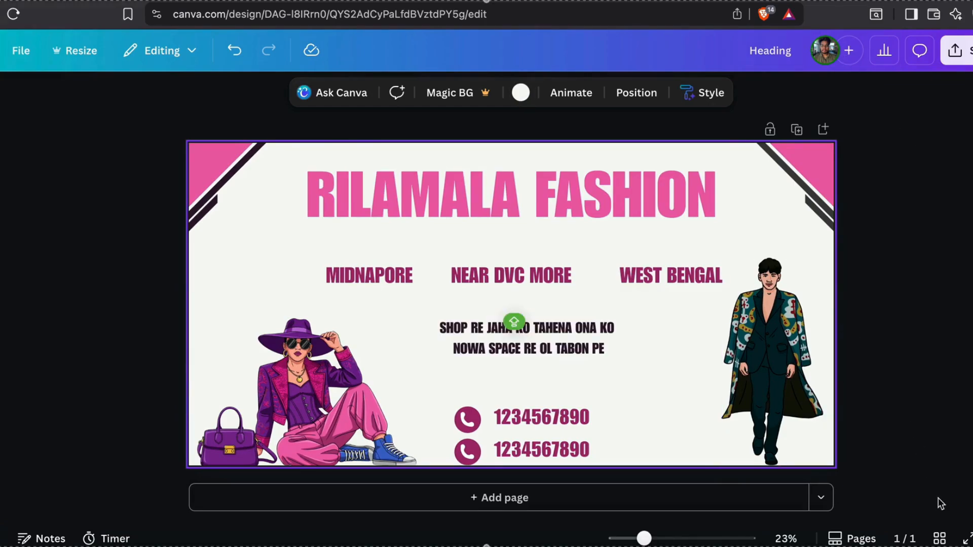
# Preview the banner with its new tagline in full screen, then select the RILAMALA FASHION heading
pyautogui.click(966, 540)
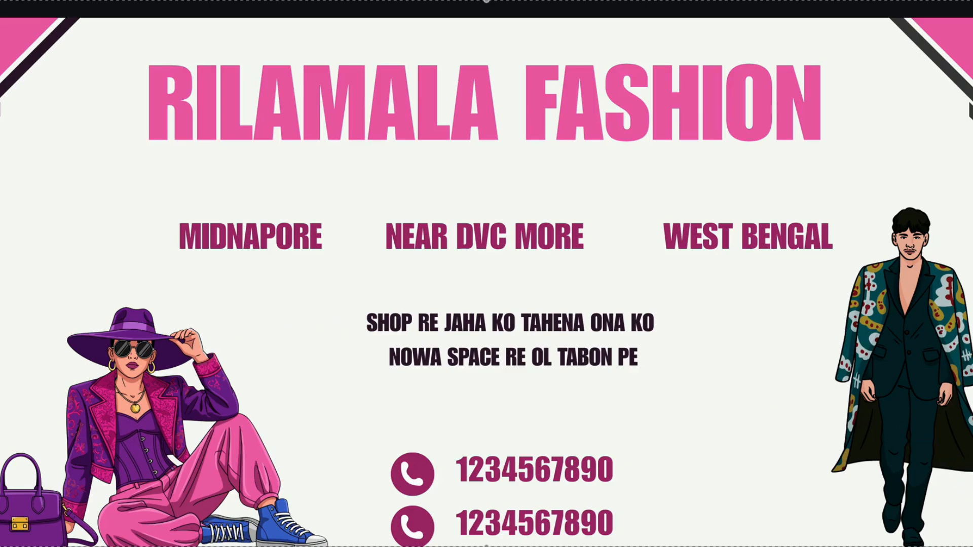
pyautogui.press('Escape')
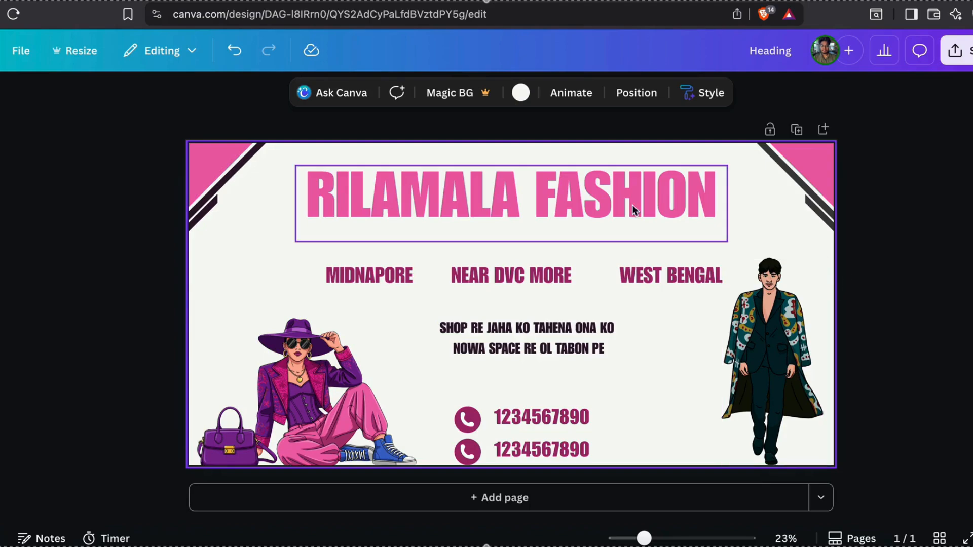
pyautogui.click(409, 198)
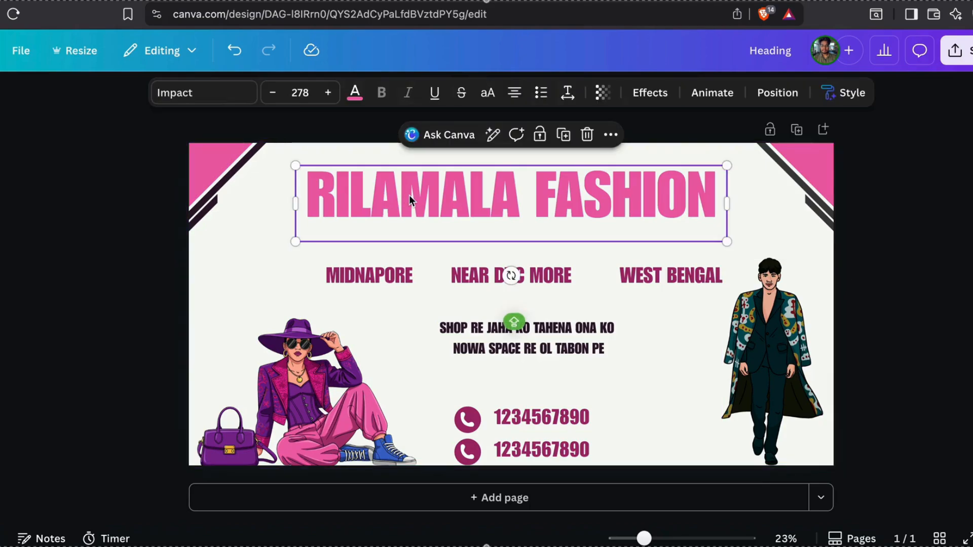
pyautogui.click(647, 88)
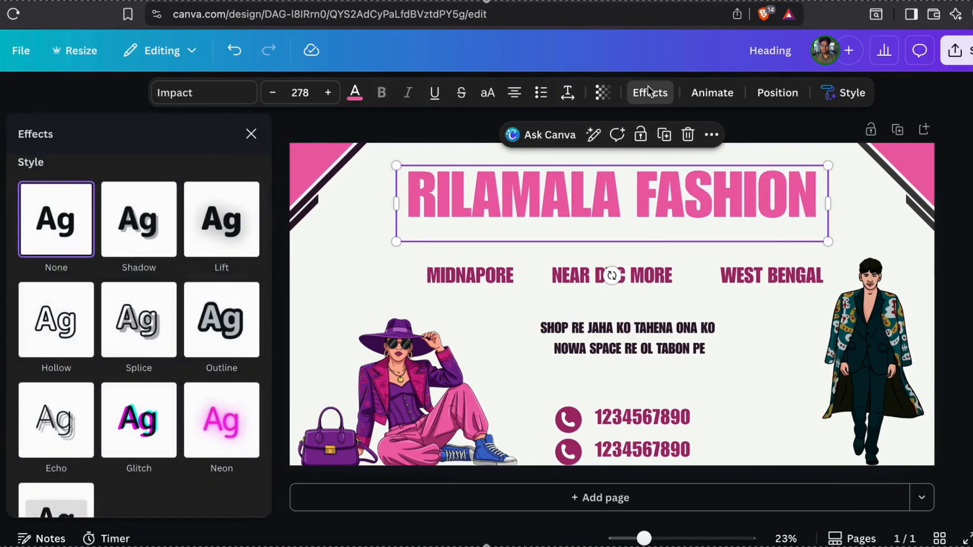
pyautogui.click(104, 247)
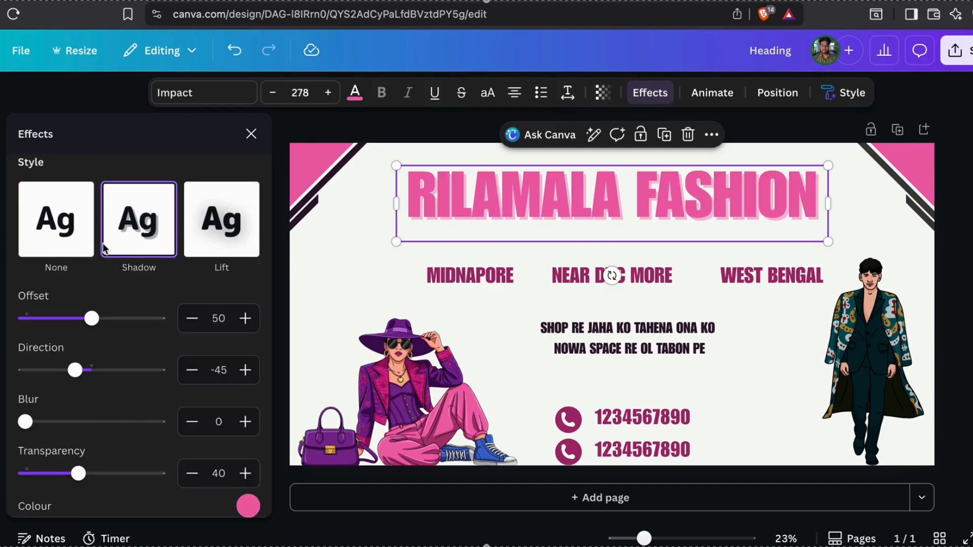
pyautogui.click(232, 226)
pyautogui.click(213, 380)
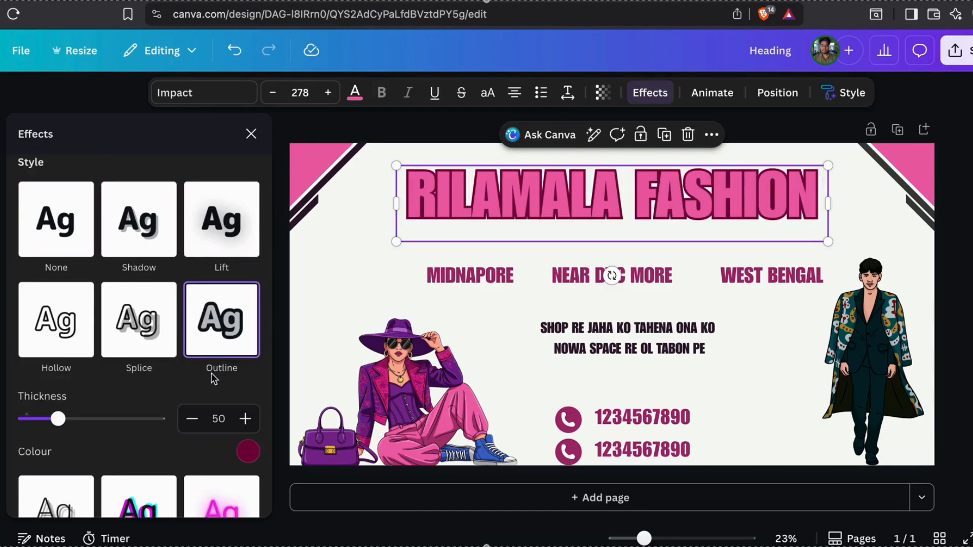
pyautogui.click(146, 335)
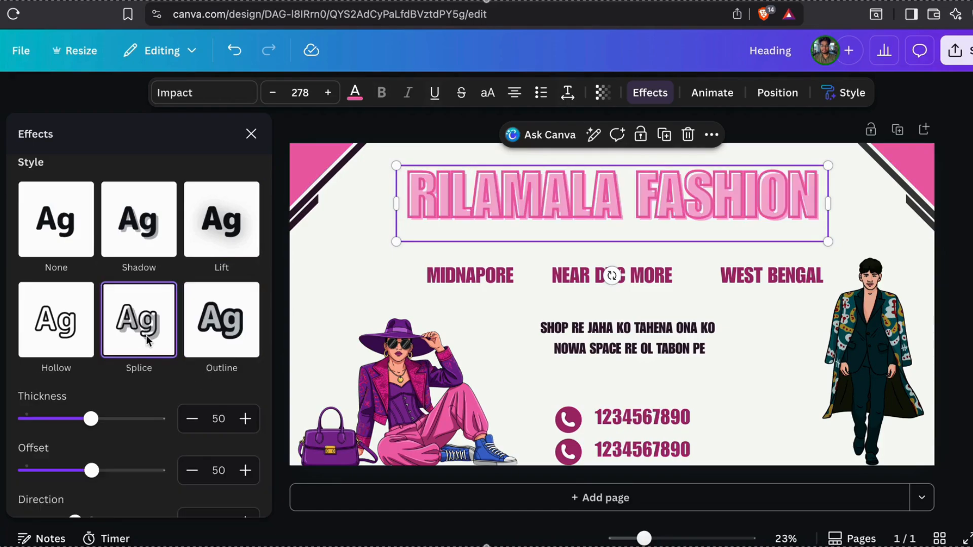
pyautogui.click(69, 339)
pyautogui.scroll(-2, 152, 314)
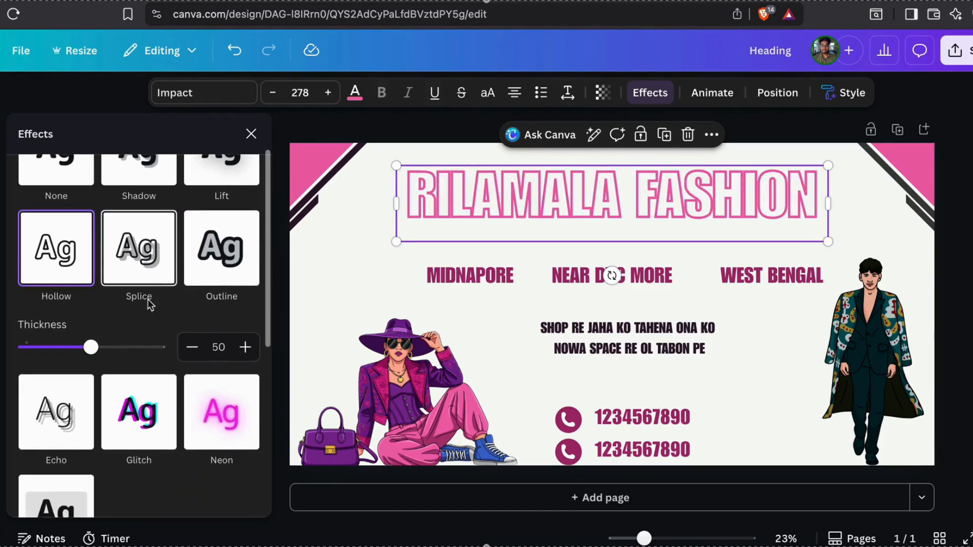
pyautogui.click(33, 405)
pyautogui.scroll(-5, 160, 351)
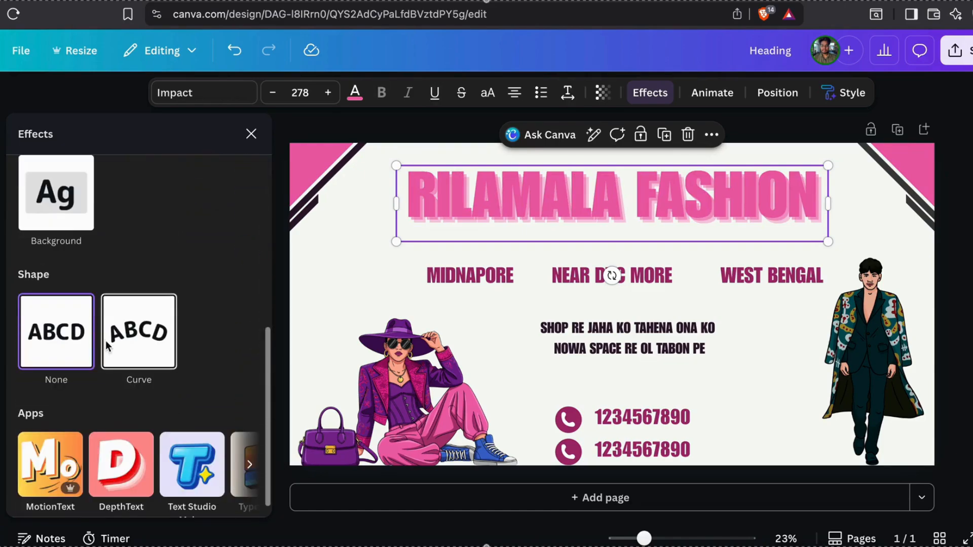
pyautogui.click(121, 329)
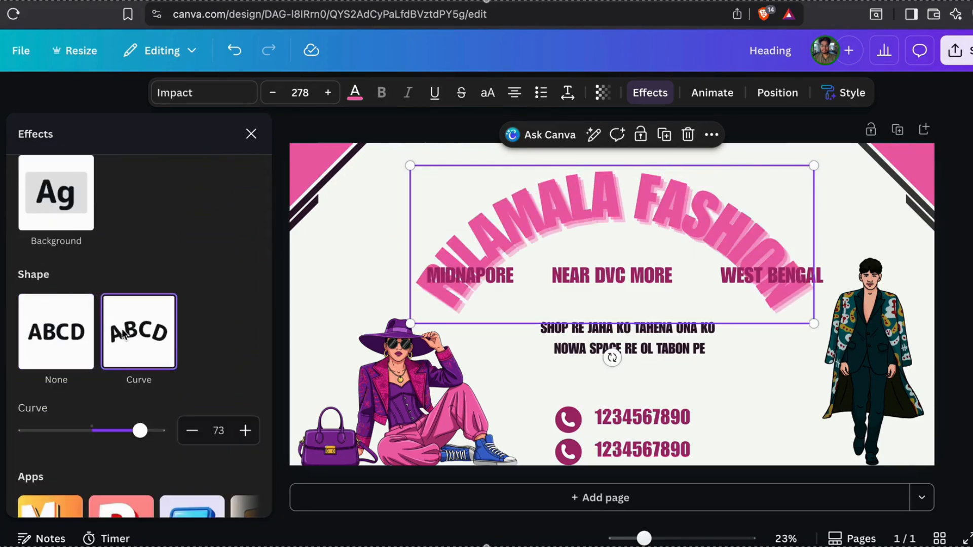
pyautogui.click(62, 348)
pyautogui.scroll(5, 62, 345)
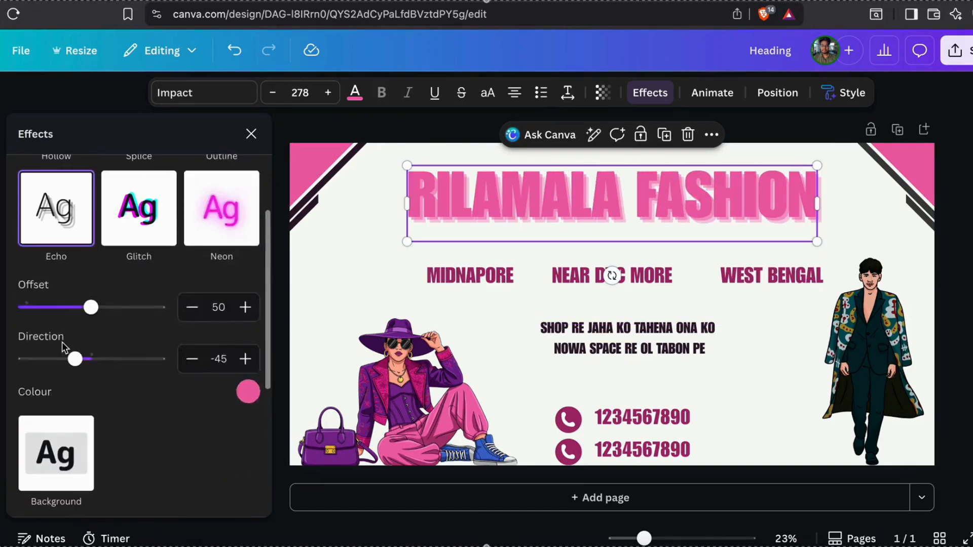
pyautogui.click(55, 219)
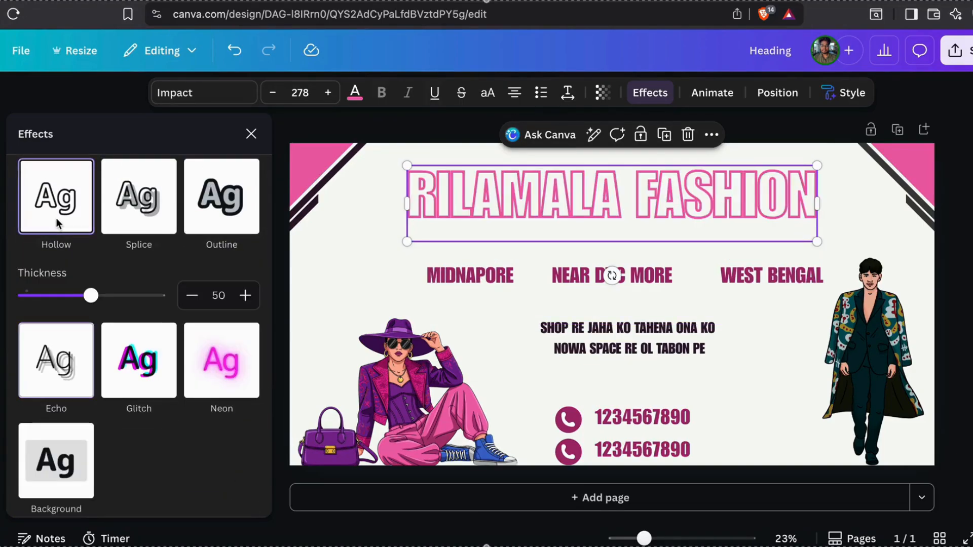
pyautogui.scroll(3, 81, 236)
pyautogui.click(47, 229)
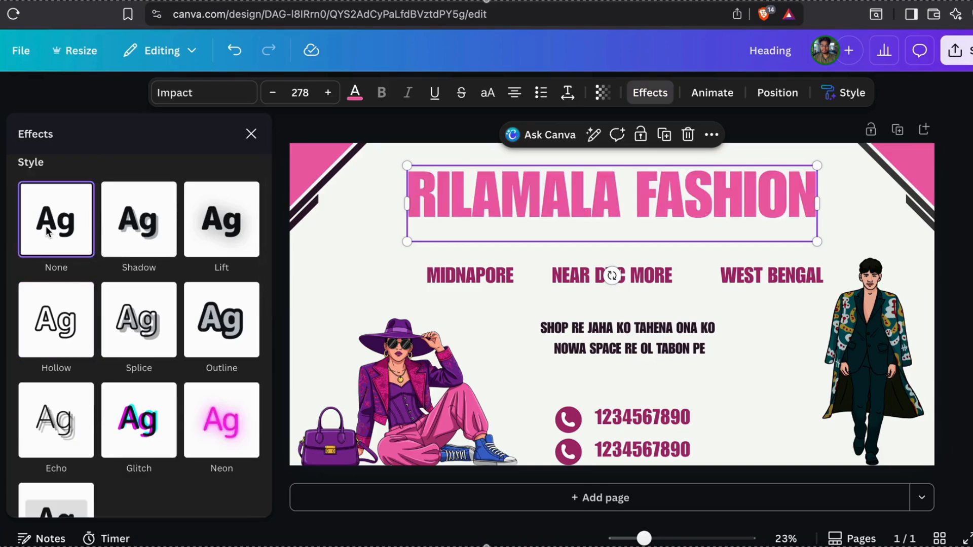
pyautogui.click(771, 346)
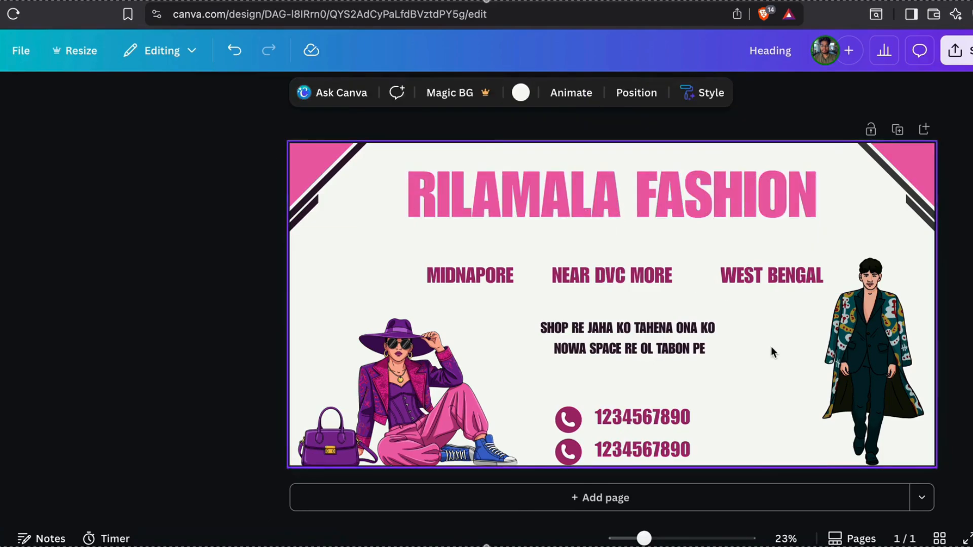